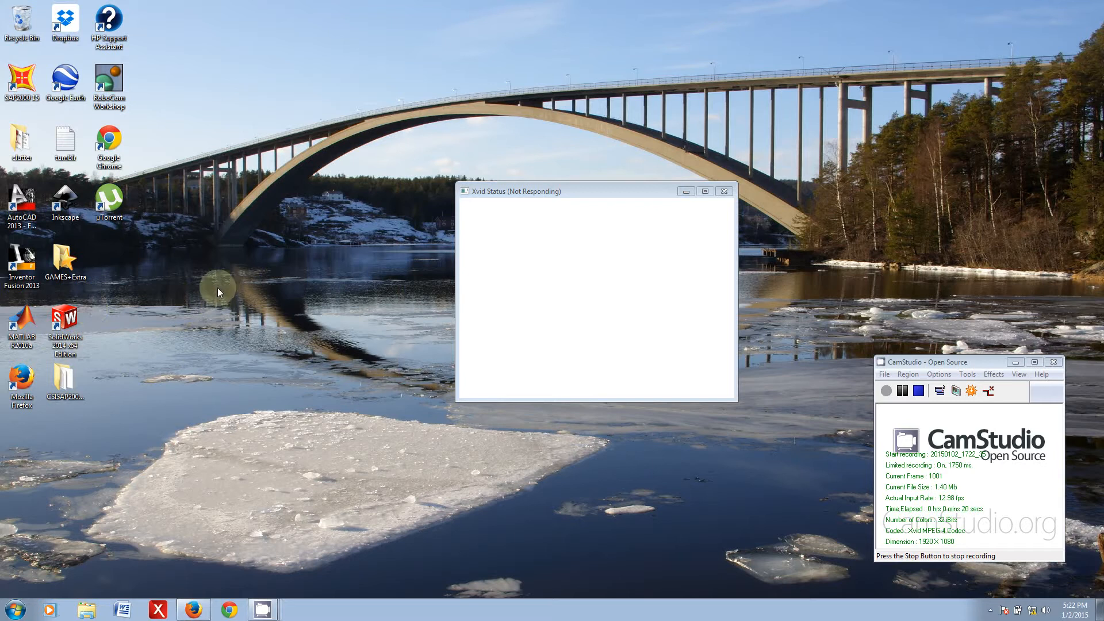
- Start SolidWorks 2014 and enable the SolidWorks Simulation add-in for the current session
{"action": "double_click", "coordinate": [79, 322]}
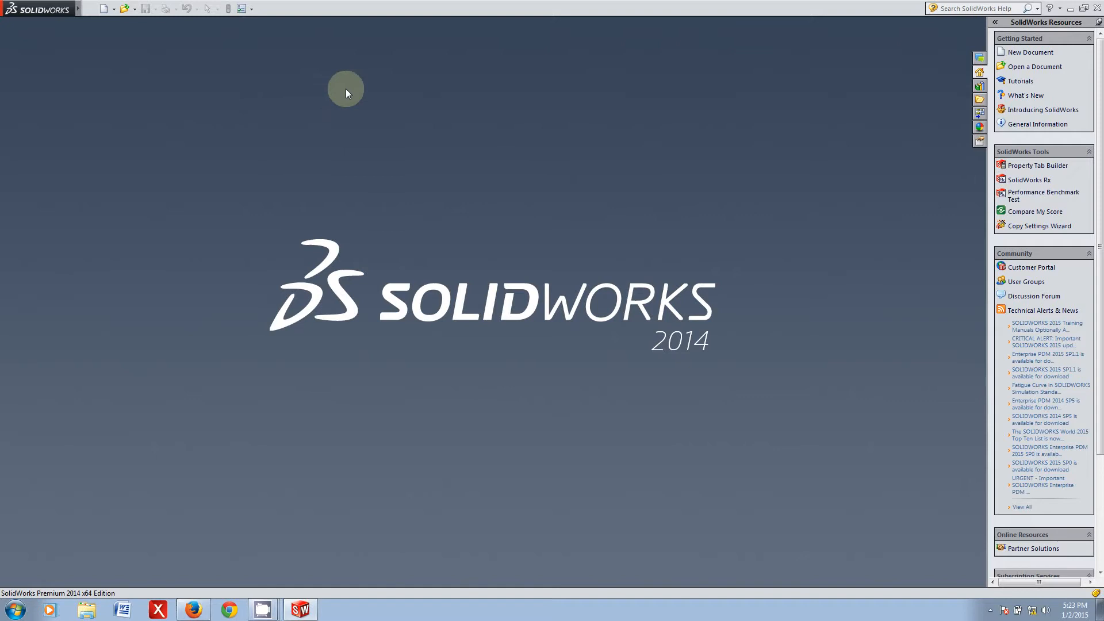
{"action": "left_click", "coordinate": [253, 9]}
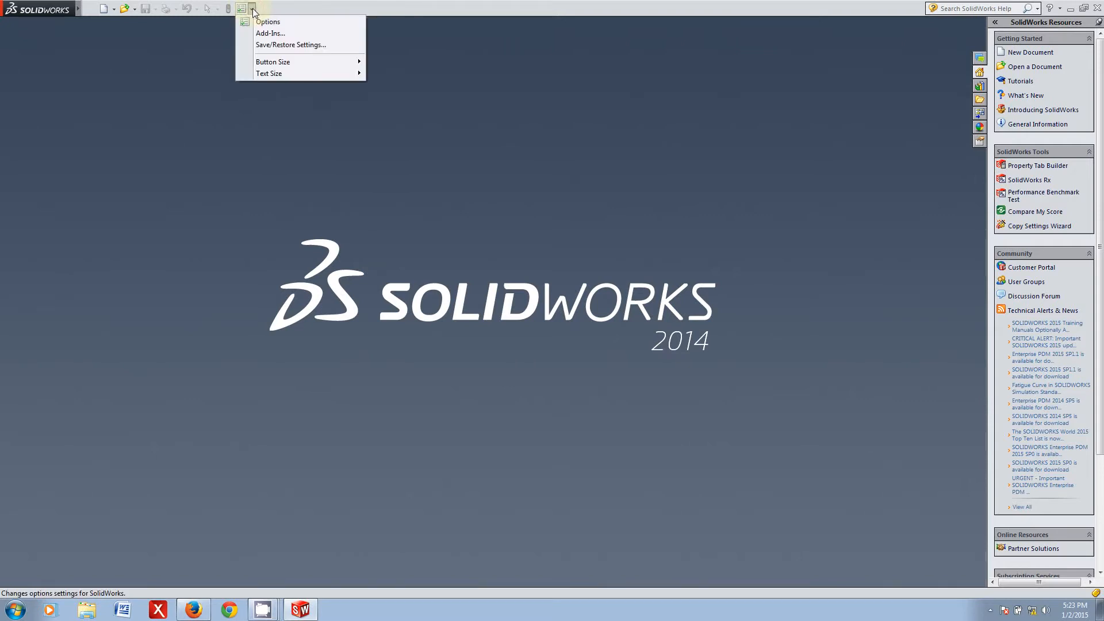
{"action": "left_click", "coordinate": [269, 33]}
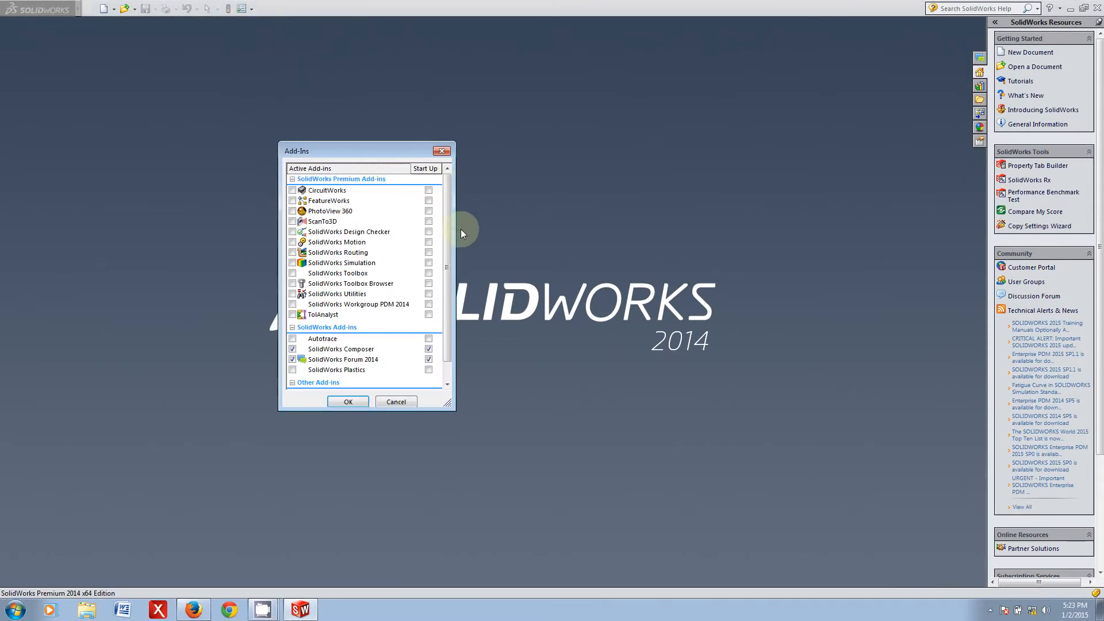
{"action": "left_click", "coordinate": [292, 263]}
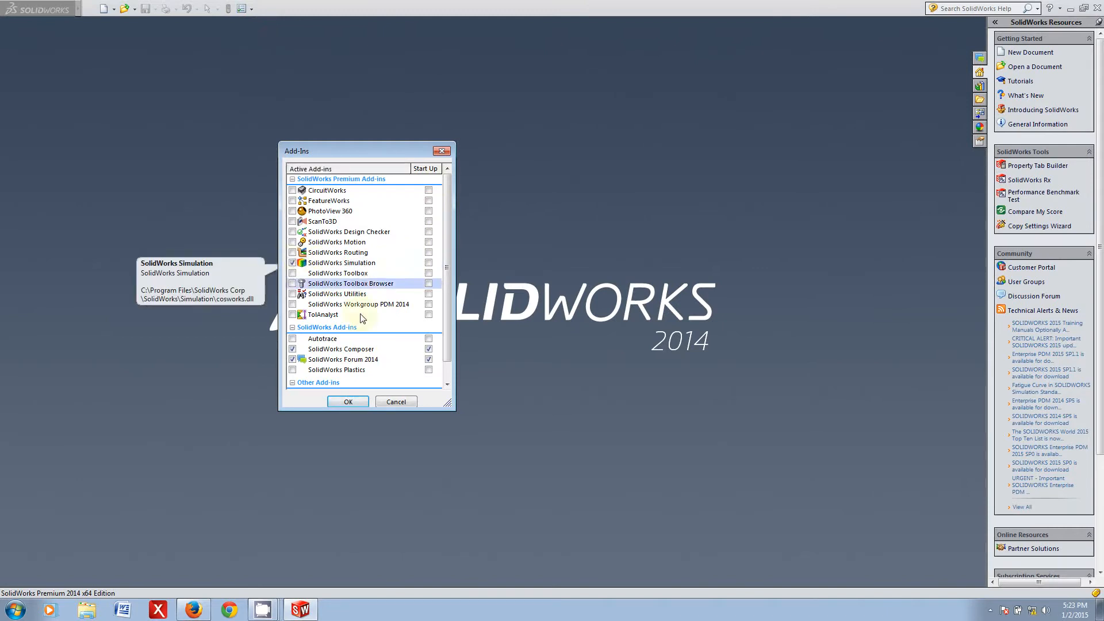
{"action": "key", "text": "Return"}
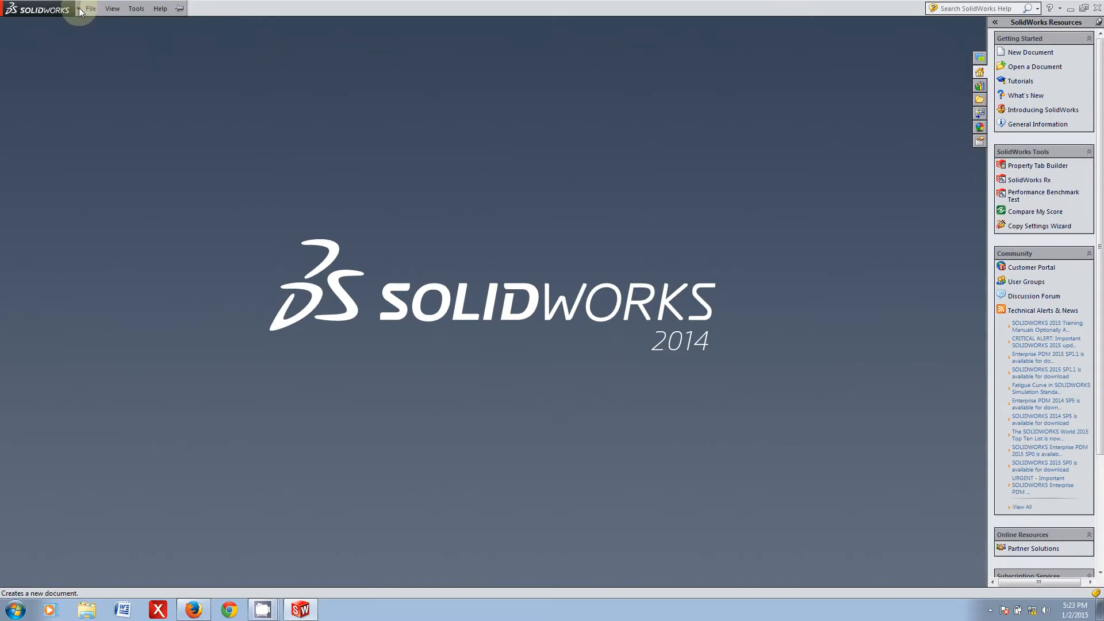
- Open the Dovetail_Drafting_3D_Demo model from the Lesson 17 folder on drafting dovetail connections
{"action": "left_click", "coordinate": [91, 9]}
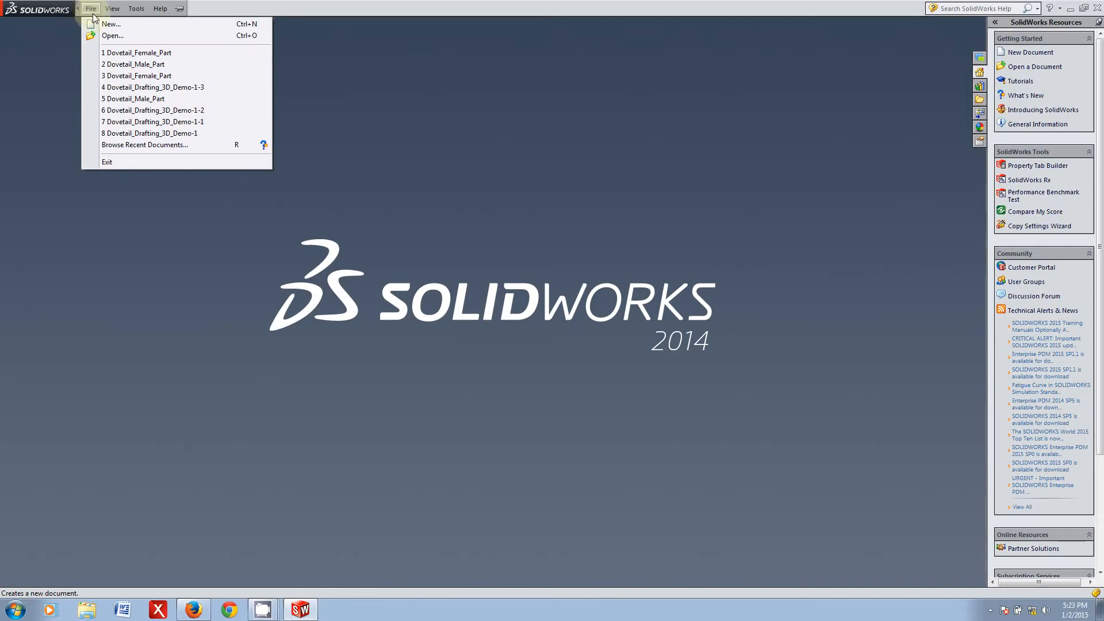
{"action": "left_click", "coordinate": [95, 36]}
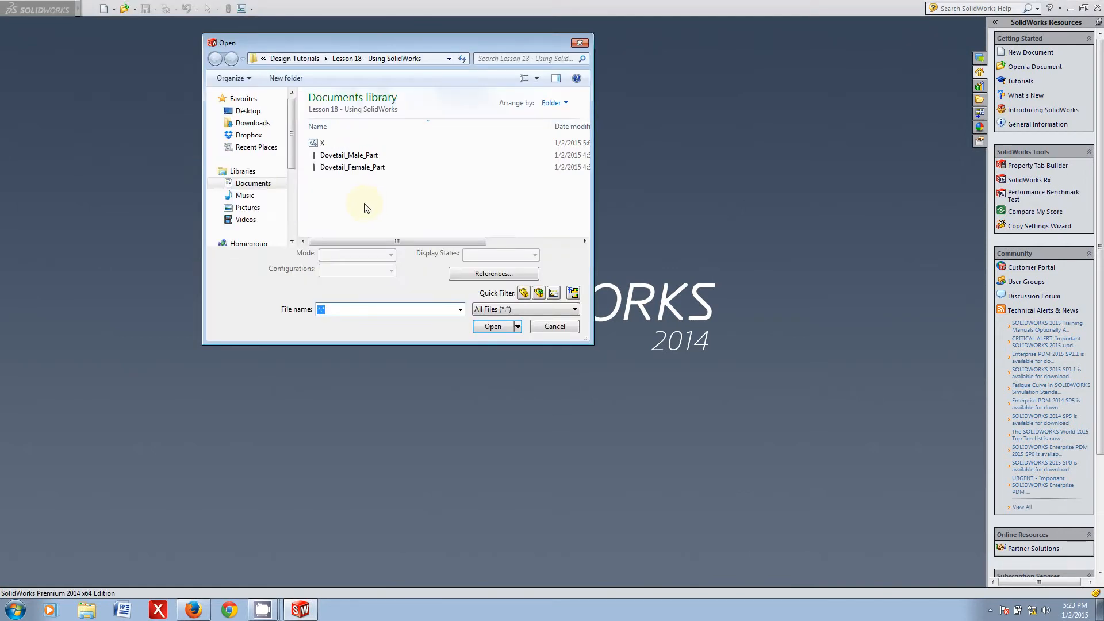
{"action": "left_click", "coordinate": [292, 59]}
{"action": "double_click", "coordinate": [374, 169]}
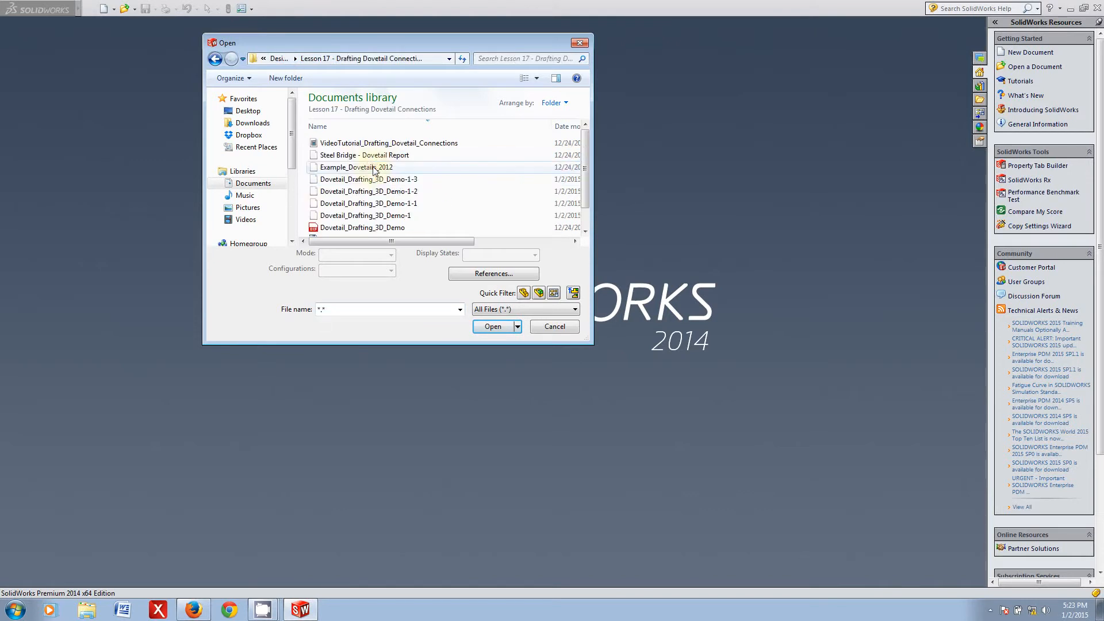
{"action": "left_click", "coordinate": [361, 228]}
{"action": "left_click", "coordinate": [493, 326]}
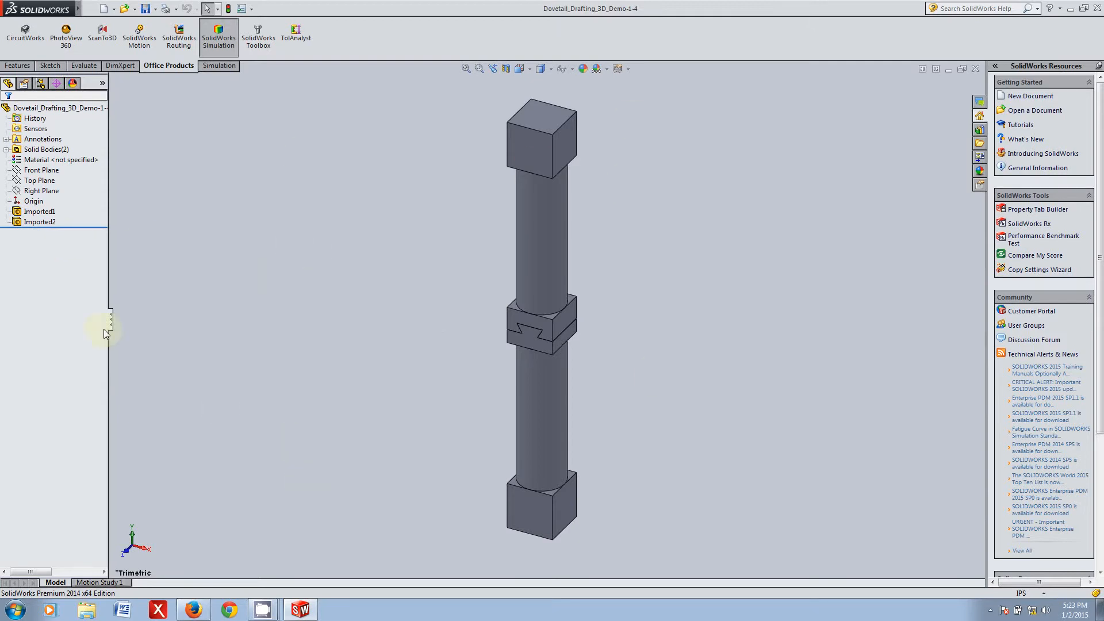
- Delete the Imported2 feature, the upper half of the dovetail connection
{"action": "left_click", "coordinate": [37, 222]}
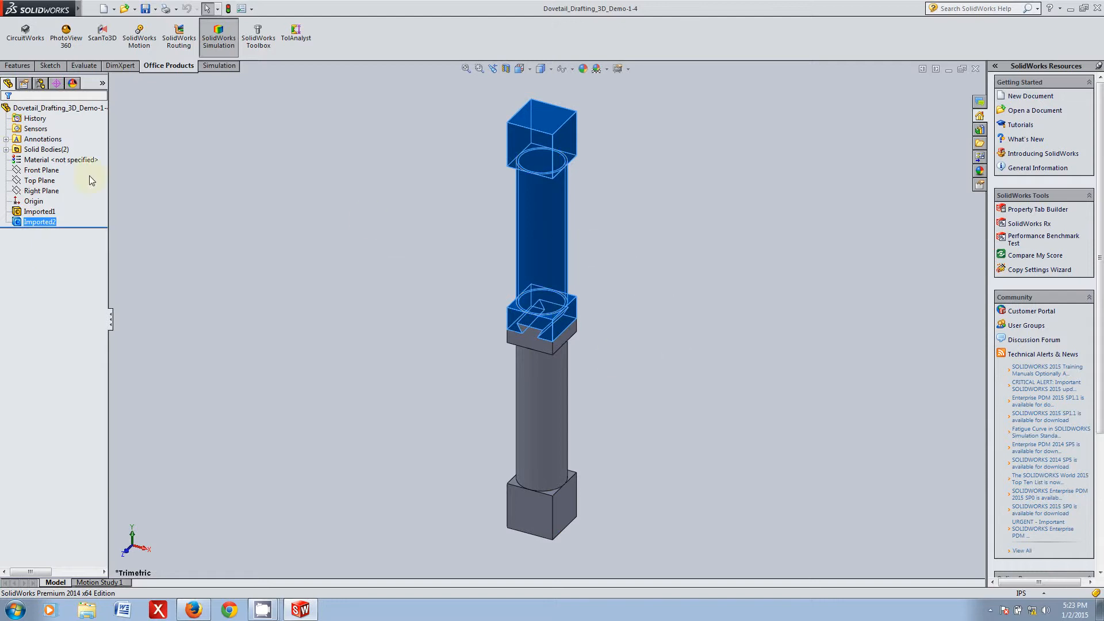
{"action": "key", "text": "Delete"}
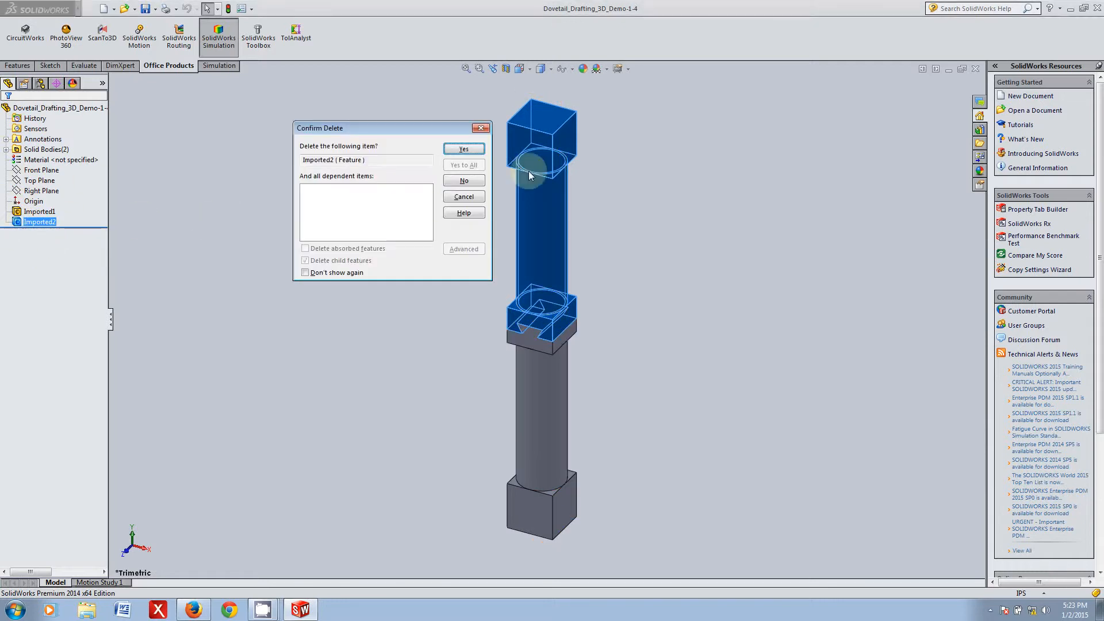
{"action": "left_click", "coordinate": [463, 150]}
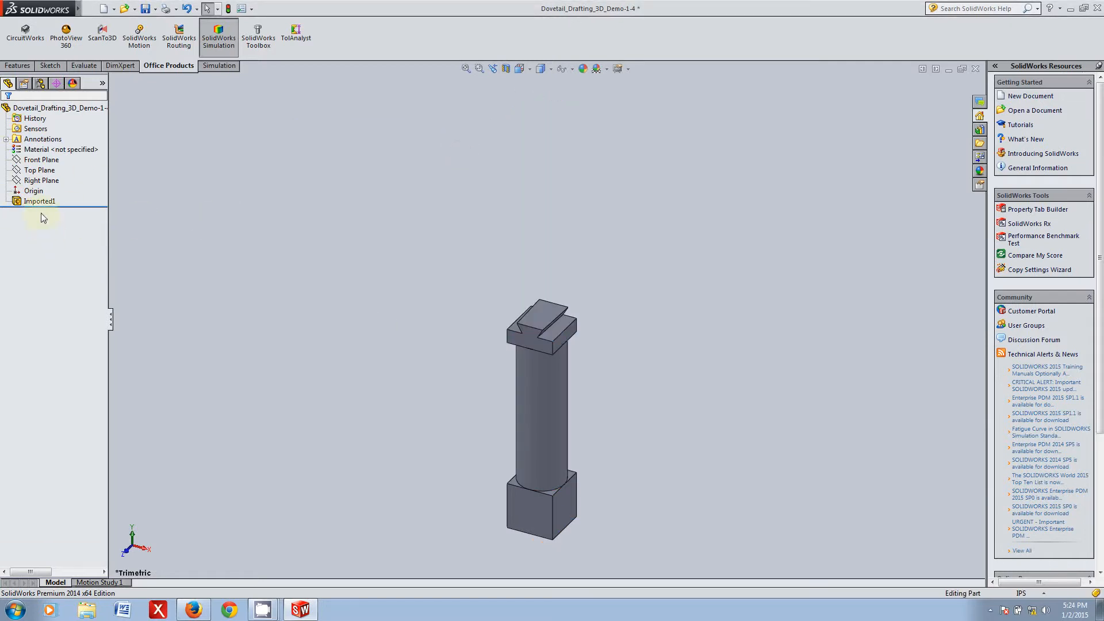
- Save the remaining part as Dovetail_Male_Part in the Lesson 18 - Using SolidWorks folder, replacing the existing file
{"action": "left_click", "coordinate": [91, 9]}
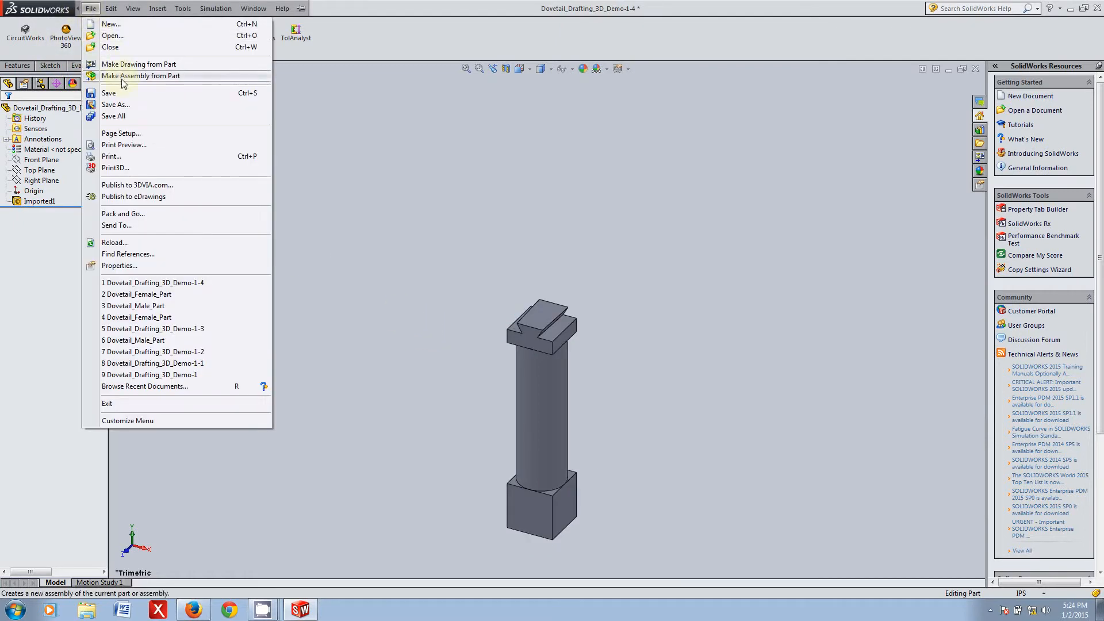
{"action": "left_click", "coordinate": [131, 104]}
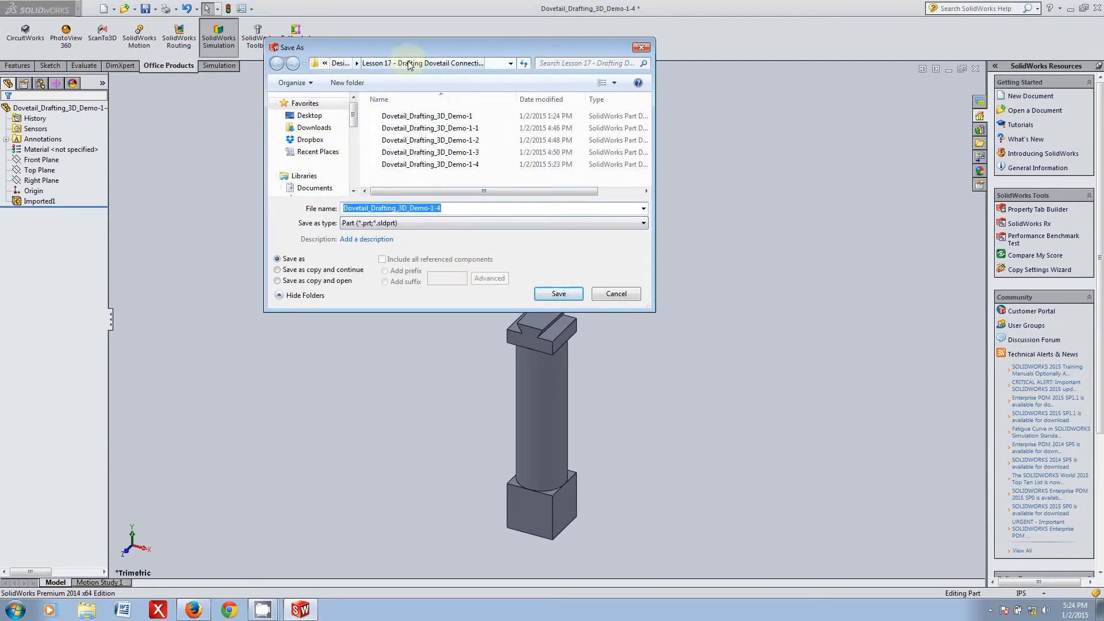
{"action": "left_click", "coordinate": [341, 63]}
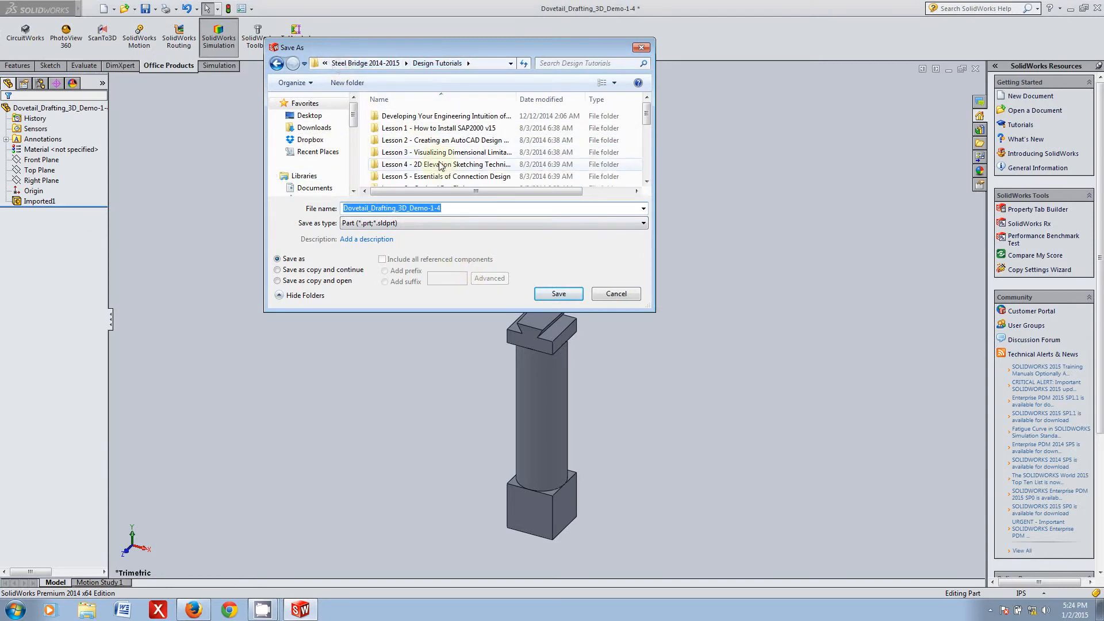
{"action": "left_click", "coordinate": [440, 166]}
{"action": "scroll", "coordinate": [437, 168], "scroll_direction": "down", "scroll_amount": 4}
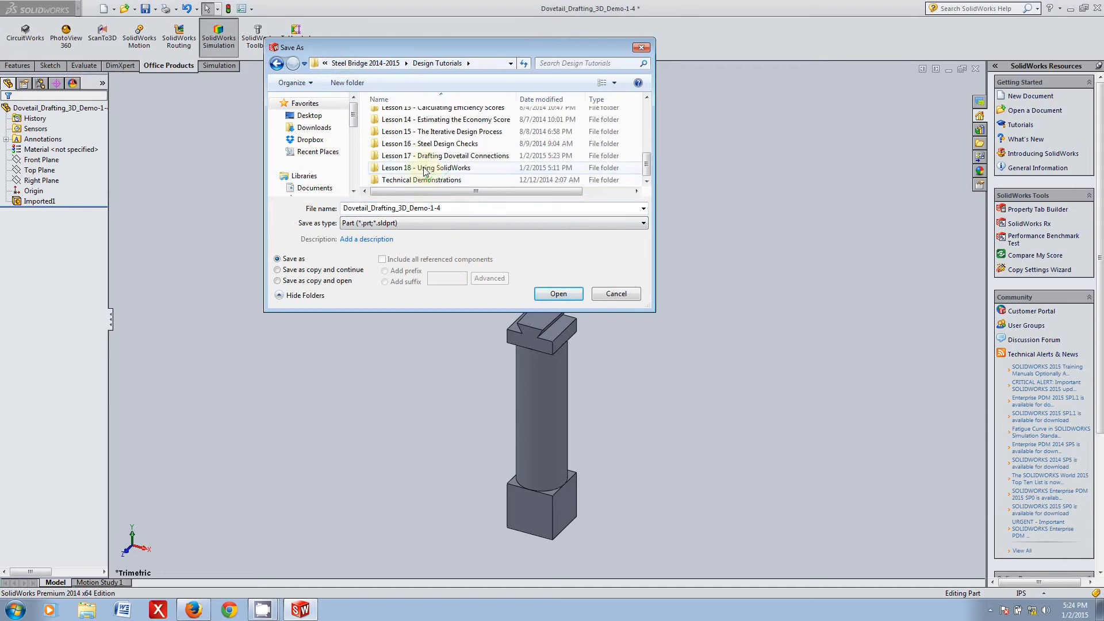
{"action": "double_click", "coordinate": [425, 168]}
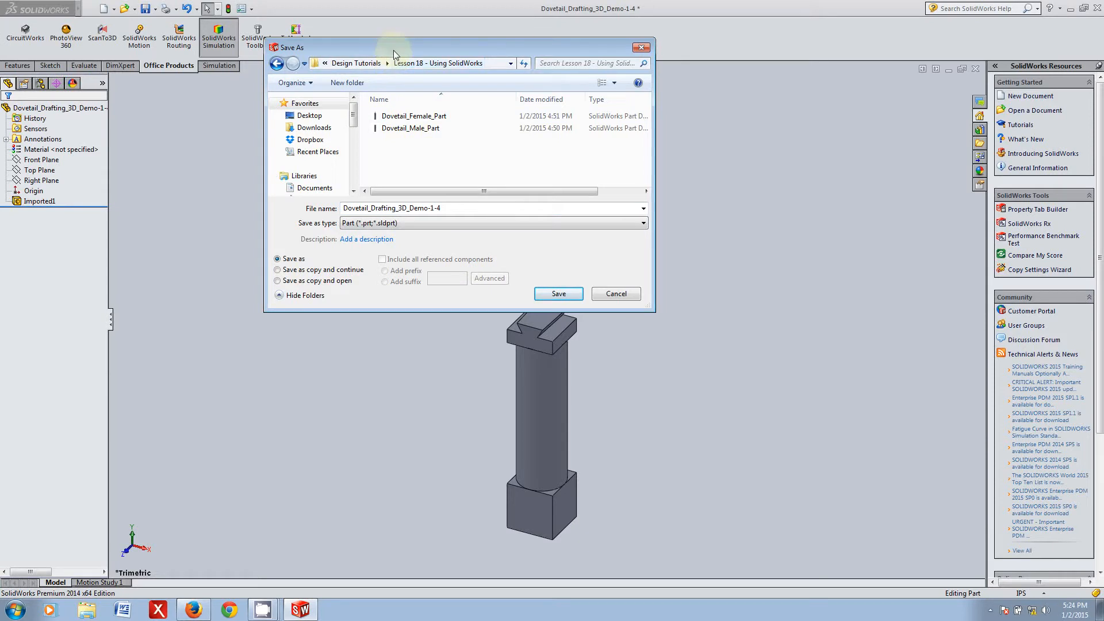
{"action": "left_click", "coordinate": [406, 128]}
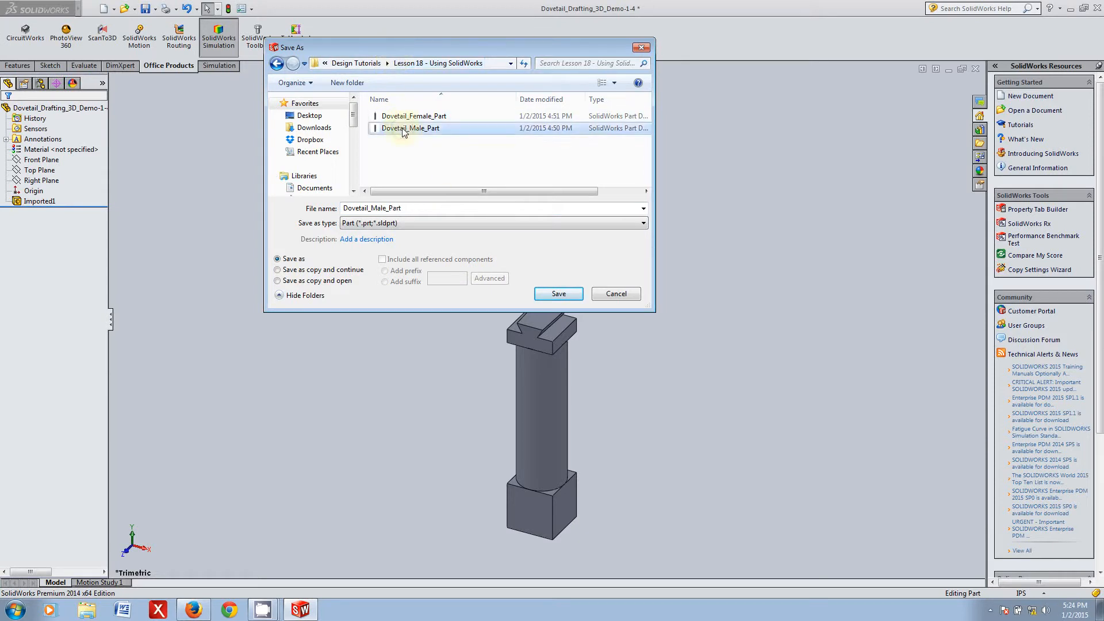
{"action": "left_click", "coordinate": [545, 294]}
{"action": "left_click", "coordinate": [586, 308]}
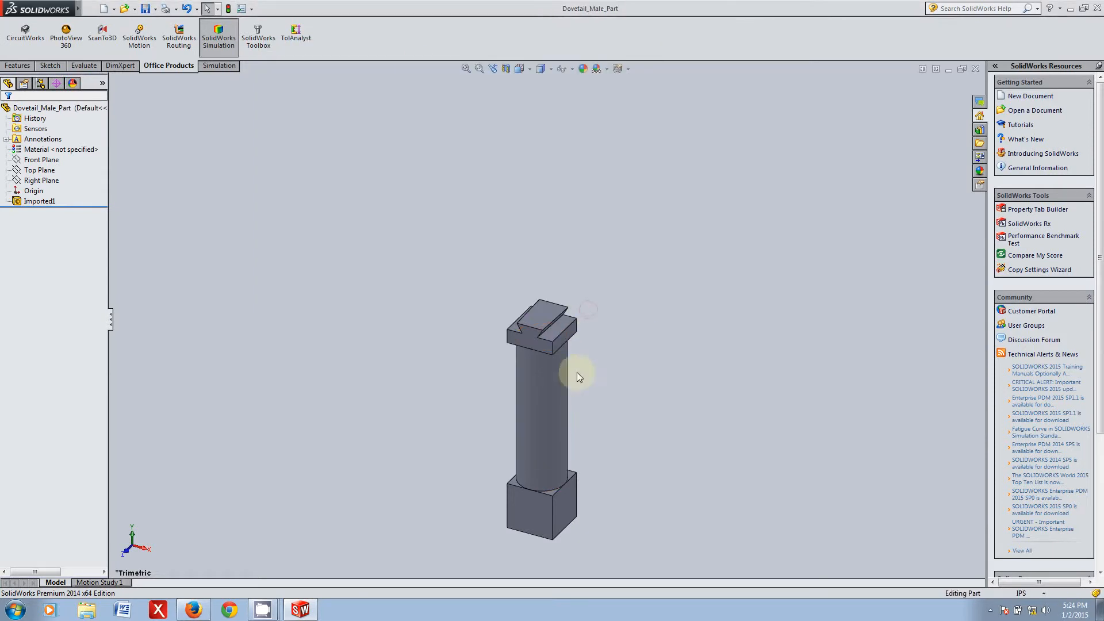
- Create a new assembly document
{"action": "middle_click_drag", "start_coordinate": [640, 454], "coordinate": [675, 412]}
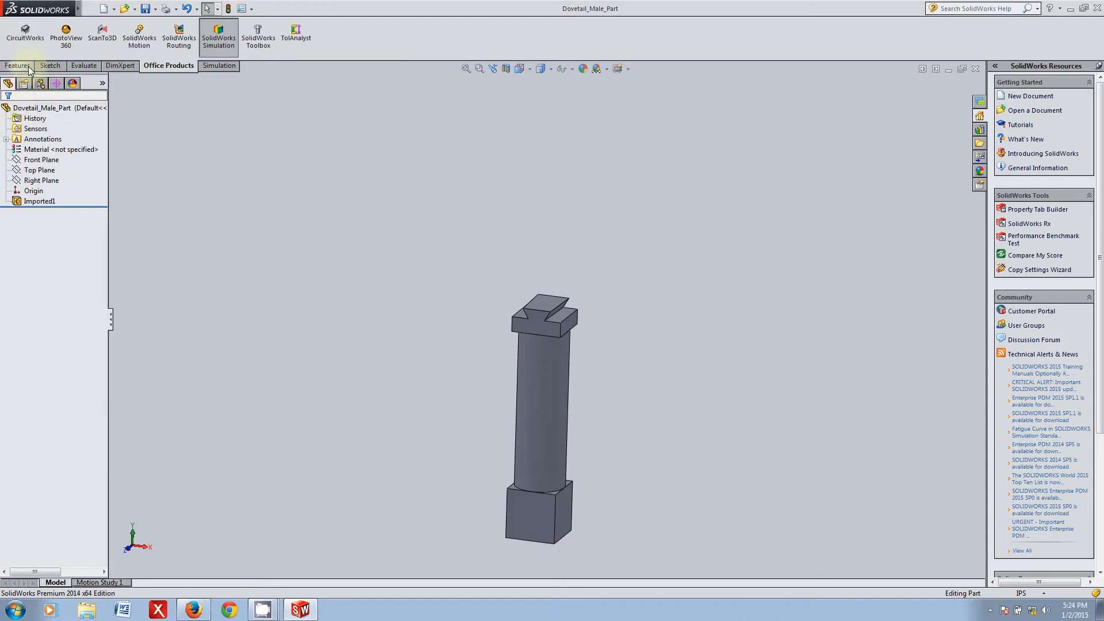
{"action": "left_click", "coordinate": [90, 8]}
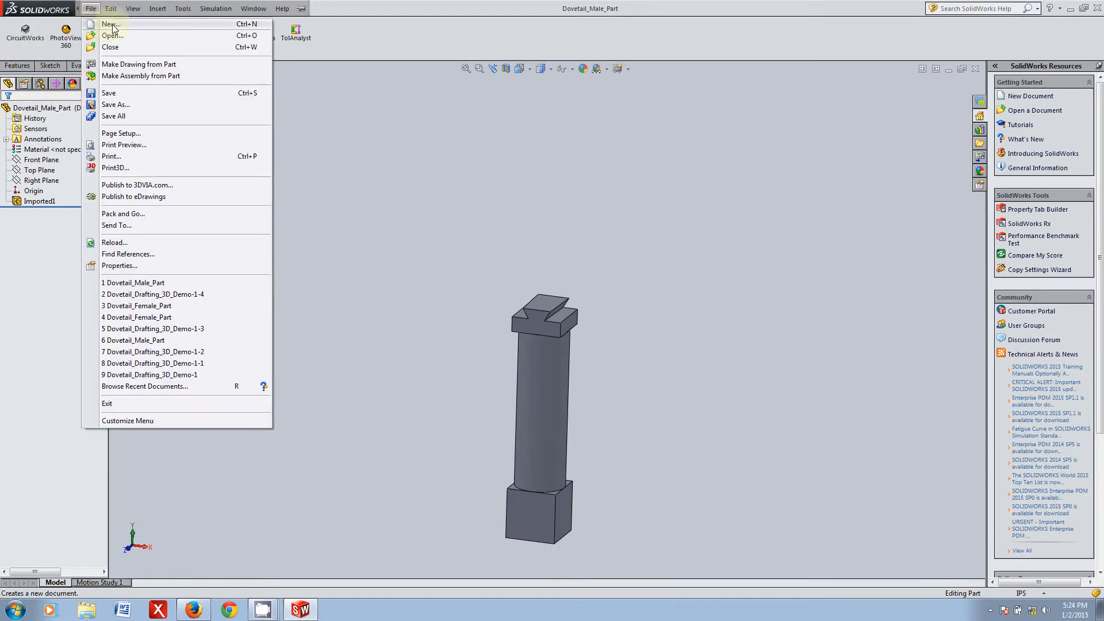
{"action": "left_click", "coordinate": [111, 26]}
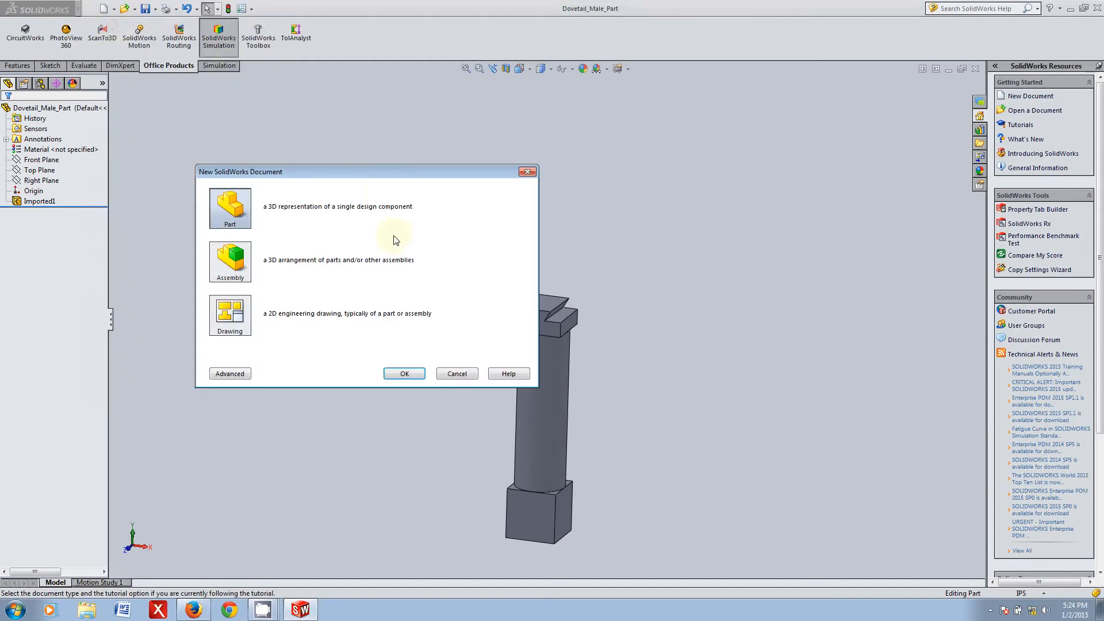
{"action": "left_click", "coordinate": [231, 263]}
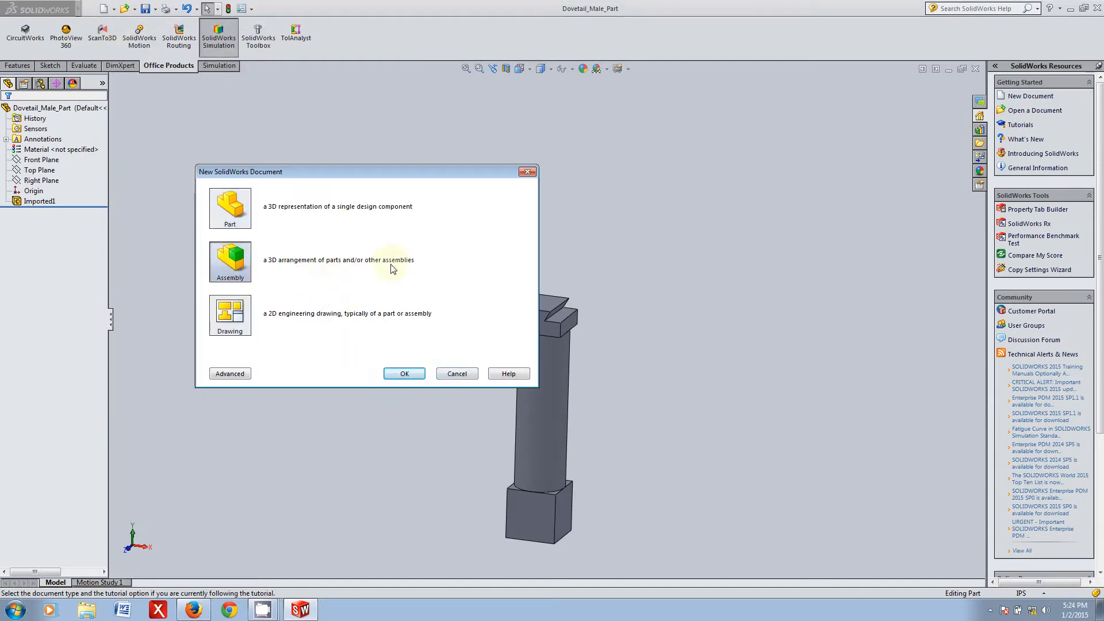
{"action": "left_click", "coordinate": [405, 374]}
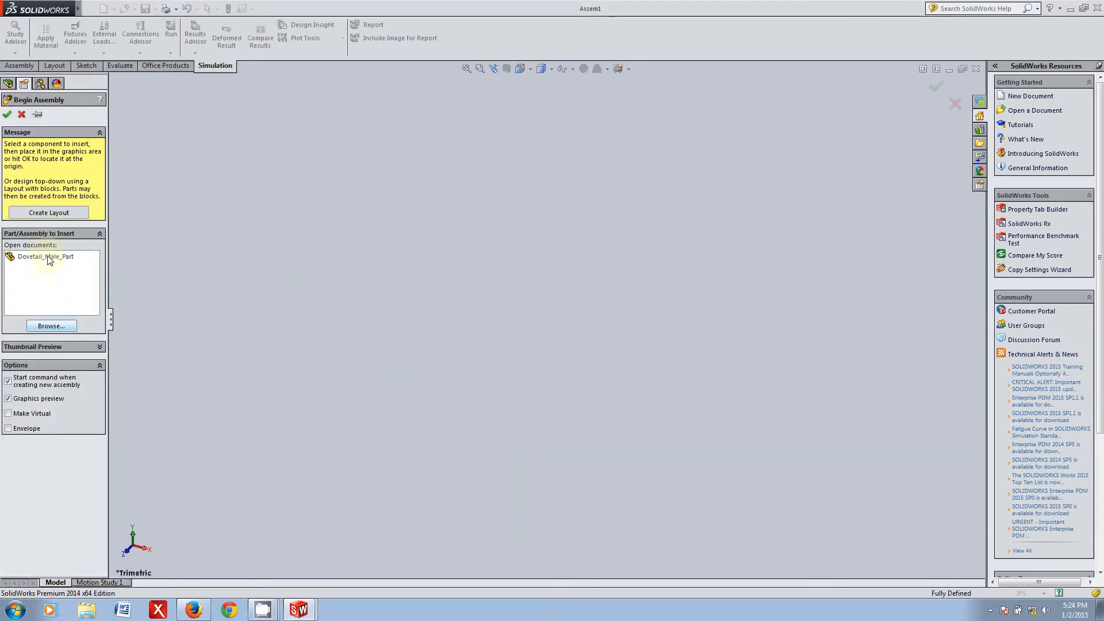
- Insert Dovetail_Male_Part from the Lesson 18 folder as the first component, placed at the assembly origin
{"action": "left_click", "coordinate": [52, 326]}
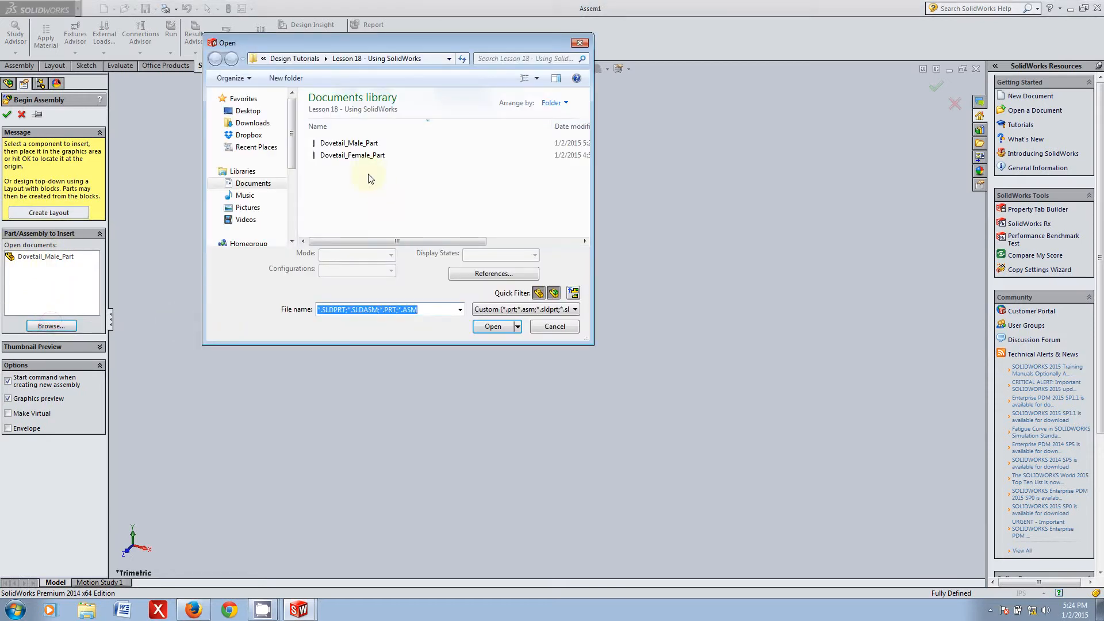
{"action": "left_click", "coordinate": [351, 144]}
{"action": "left_click", "coordinate": [493, 330]}
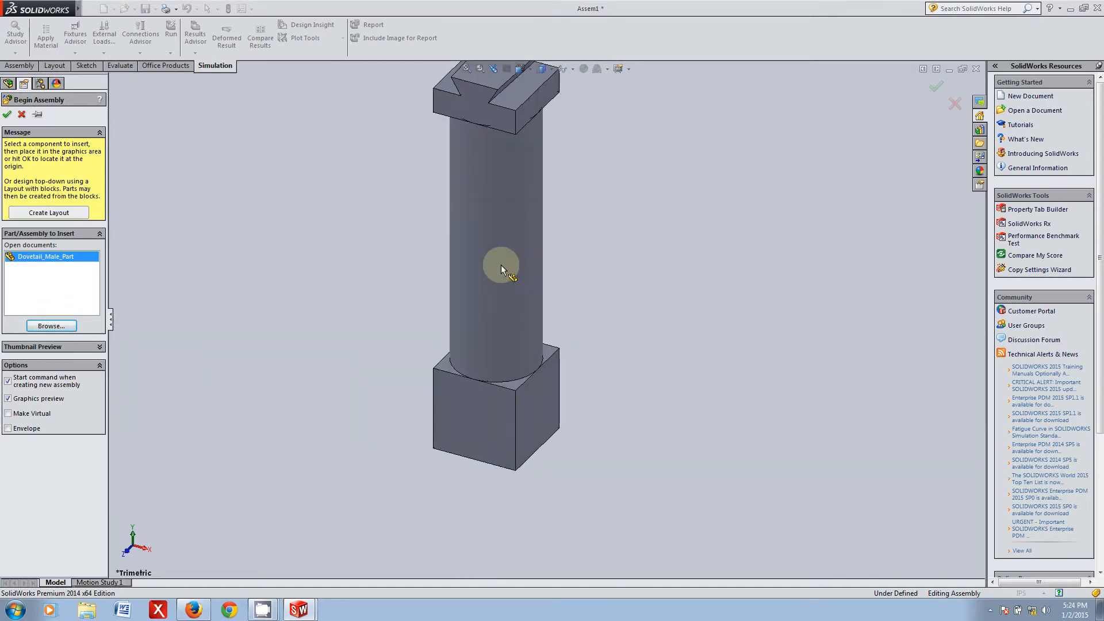
{"action": "left_click", "coordinate": [7, 118]}
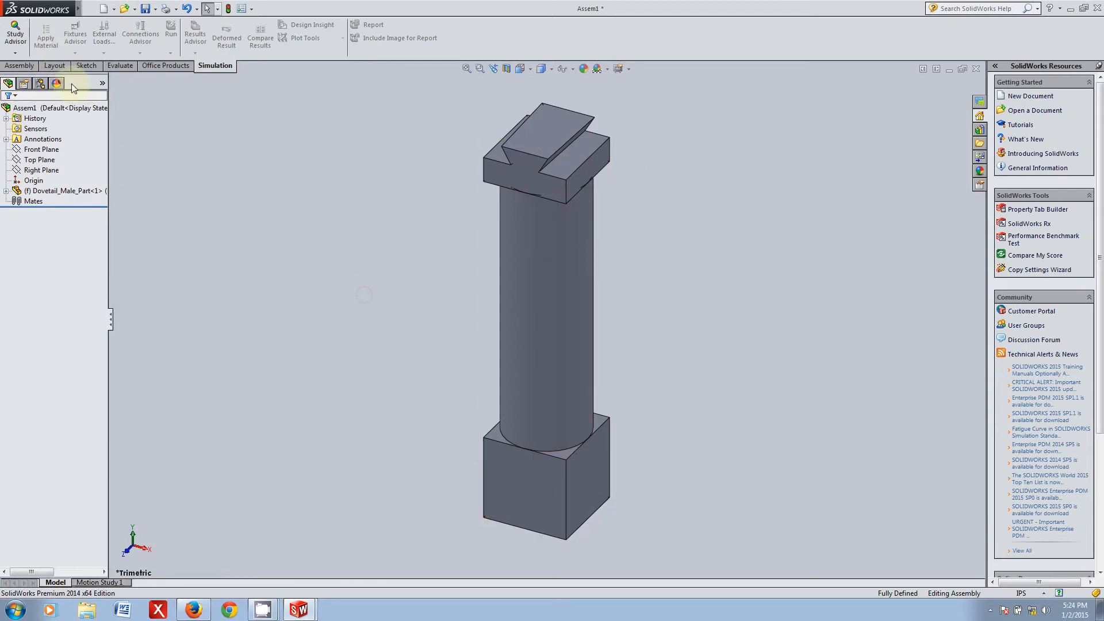
- Insert Dovetail_Female_Part from the Lesson 18 folder at the assembly origin so it interlocks with the male part
{"action": "left_click", "coordinate": [22, 66]}
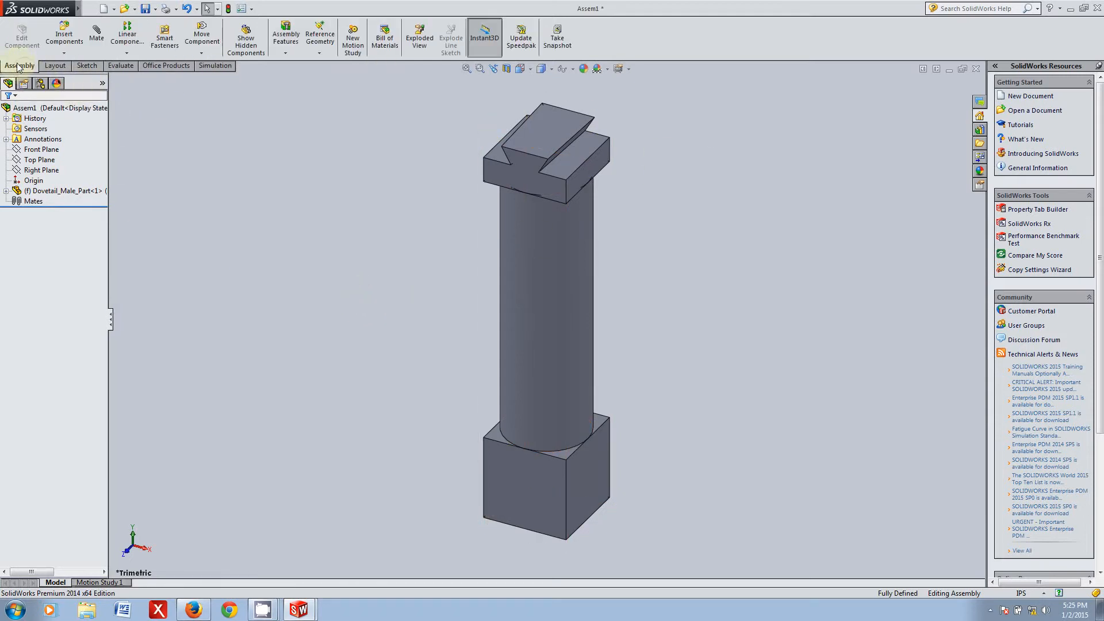
{"action": "left_click", "coordinate": [64, 36]}
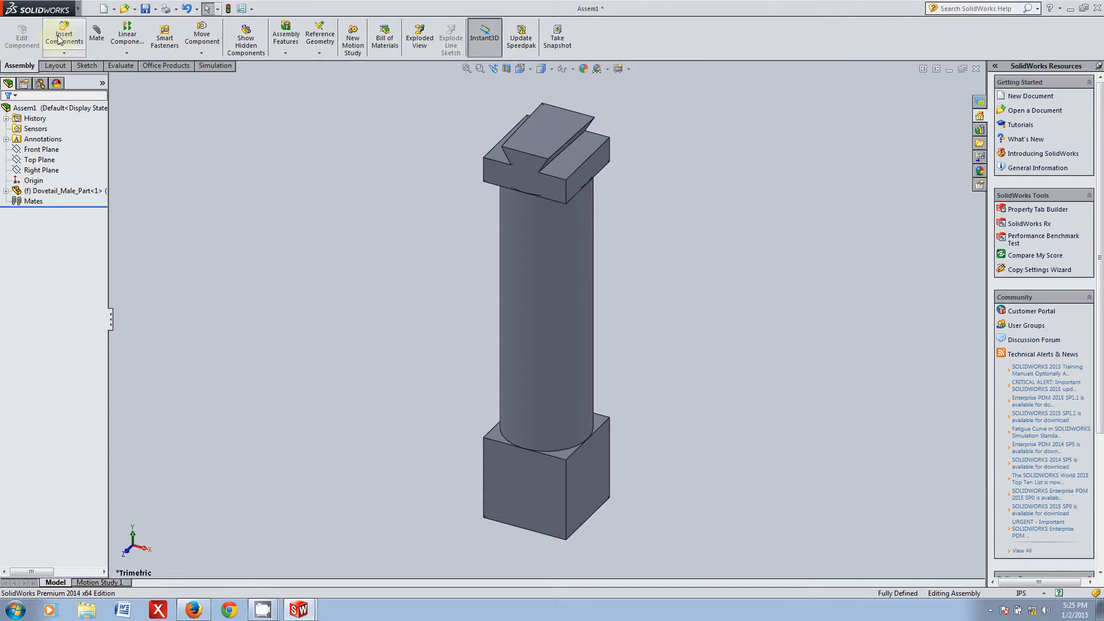
{"action": "left_click", "coordinate": [51, 315]}
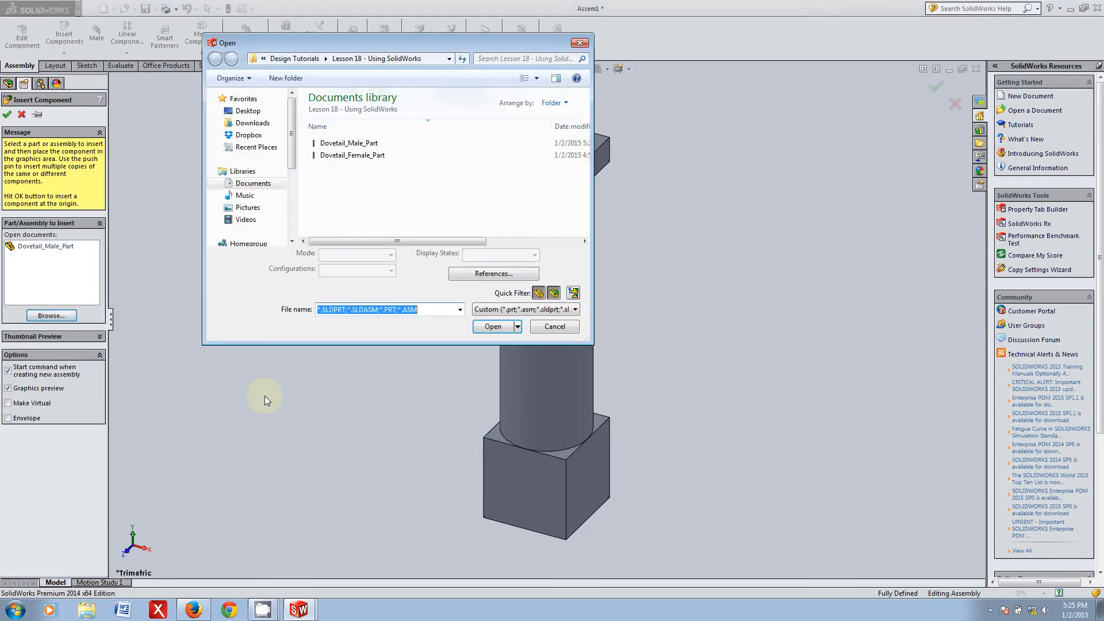
{"action": "left_click", "coordinate": [364, 156]}
{"action": "left_click", "coordinate": [493, 326]}
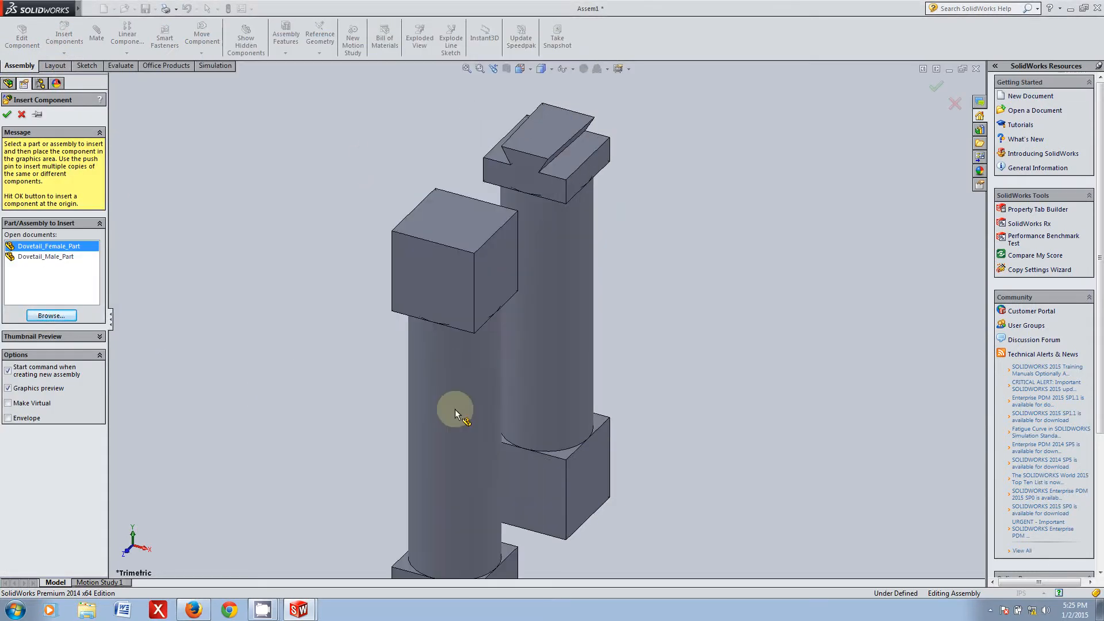
{"action": "left_click", "coordinate": [329, 326]}
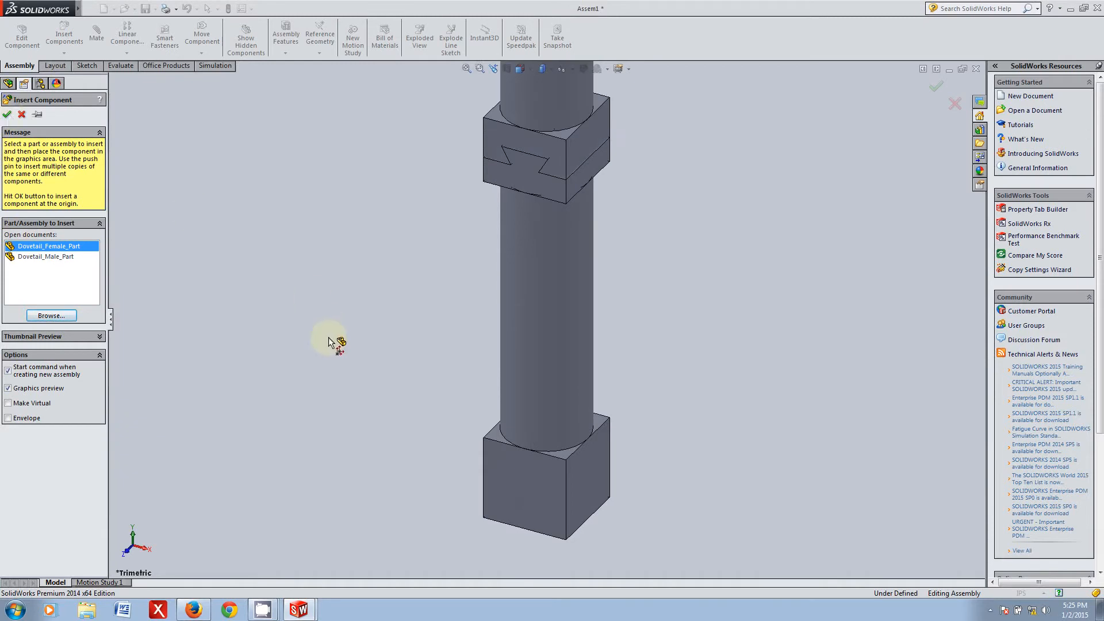
{"action": "scroll", "coordinate": [671, 343], "scroll_direction": "up", "scroll_amount": 5}
{"action": "middle_click_drag", "start_coordinate": [678, 231], "coordinate": [699, 344]}
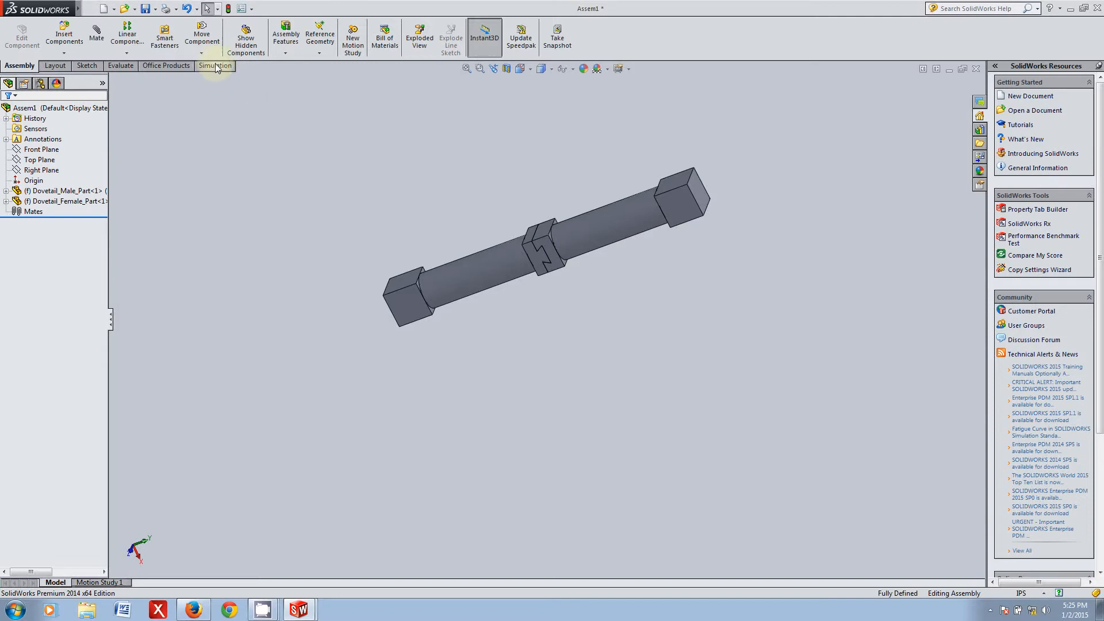
- Create a new static simulation study for the dovetail assembly
{"action": "left_click", "coordinate": [251, 9]}
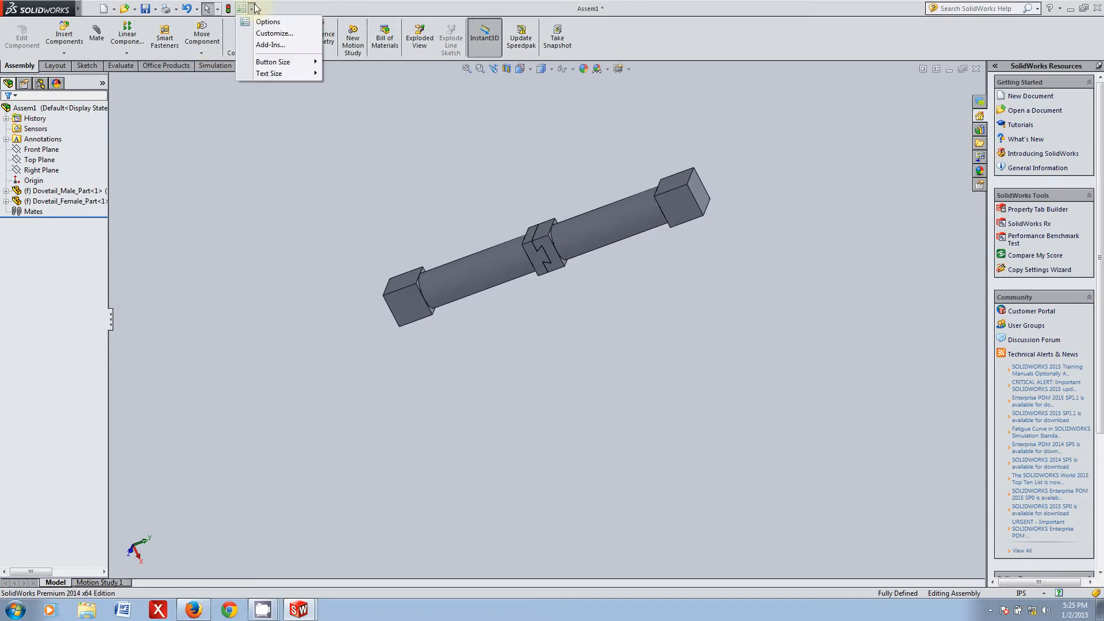
{"action": "left_click", "coordinate": [231, 101]}
{"action": "left_click", "coordinate": [217, 66]}
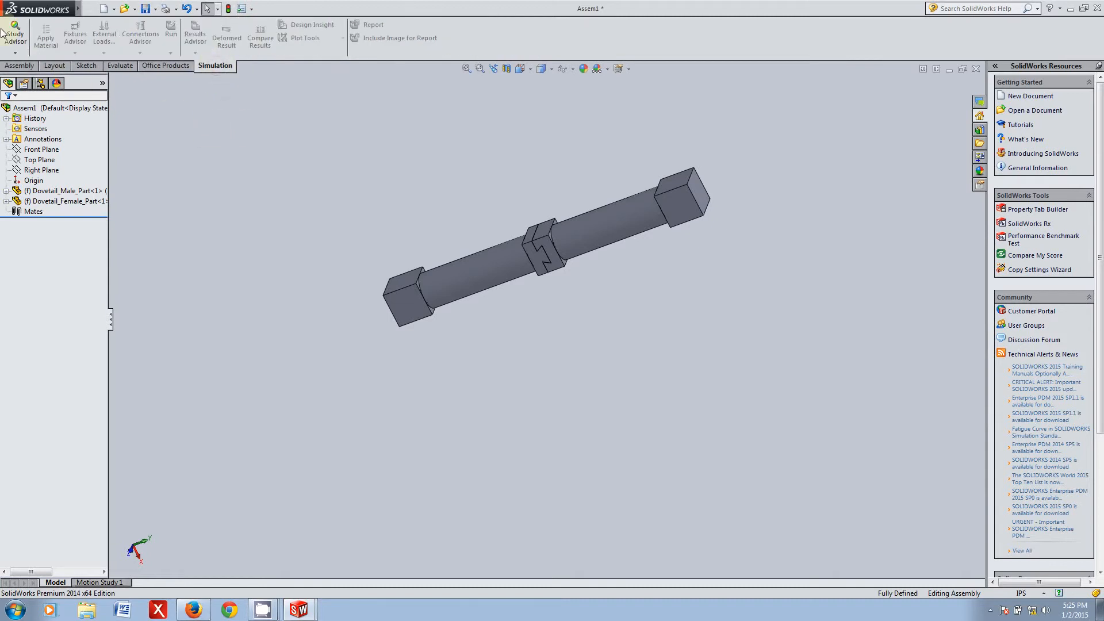
{"action": "left_click", "coordinate": [13, 55]}
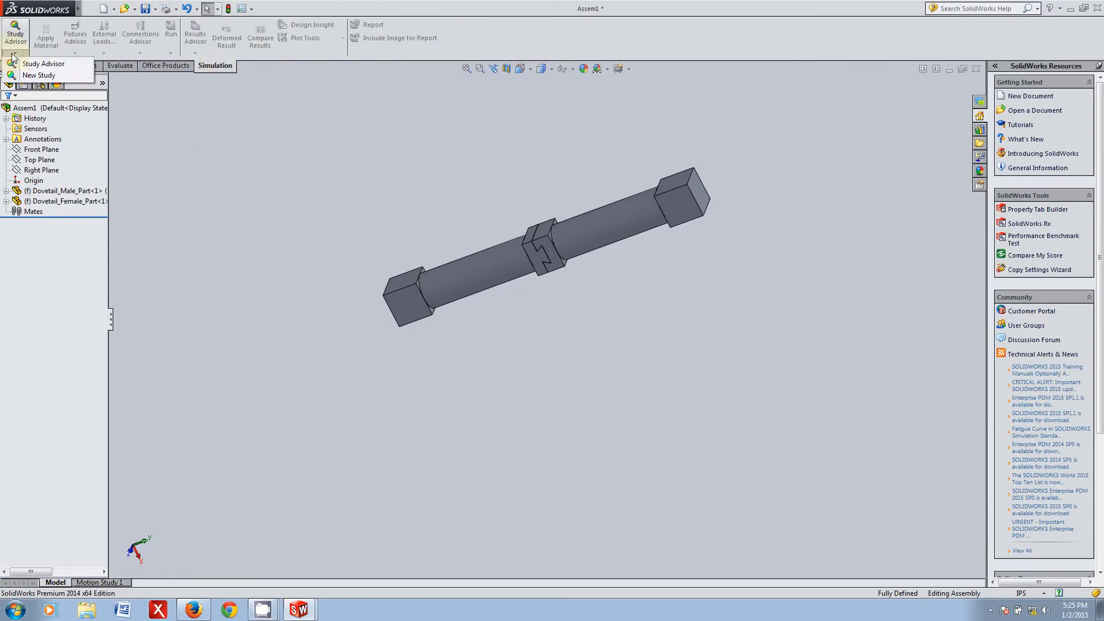
{"action": "left_click", "coordinate": [39, 75]}
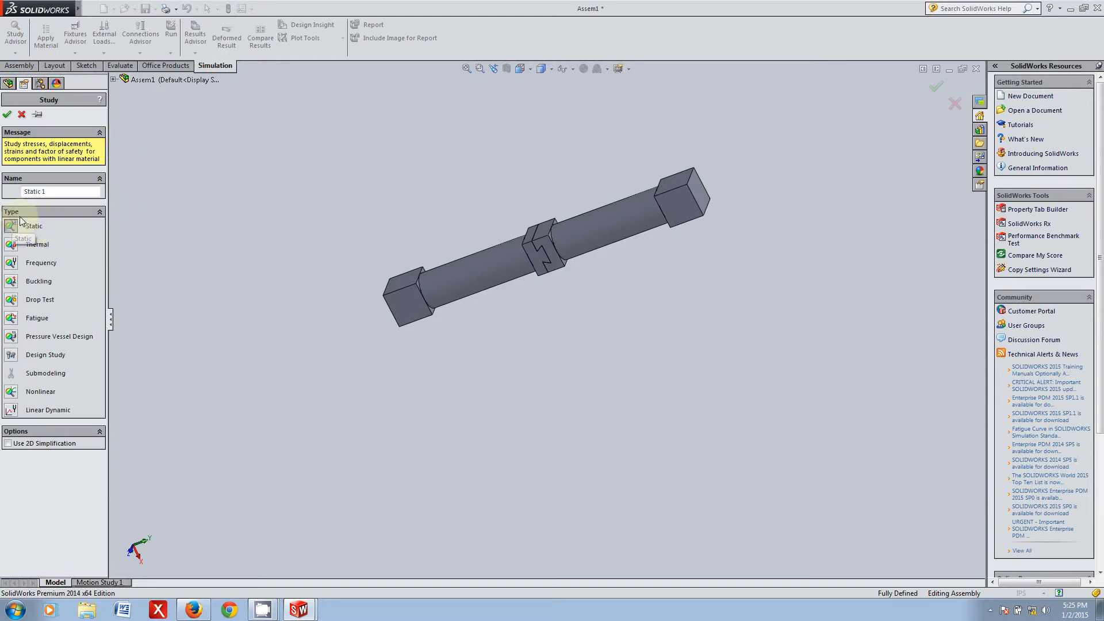
{"action": "left_click", "coordinate": [7, 115]}
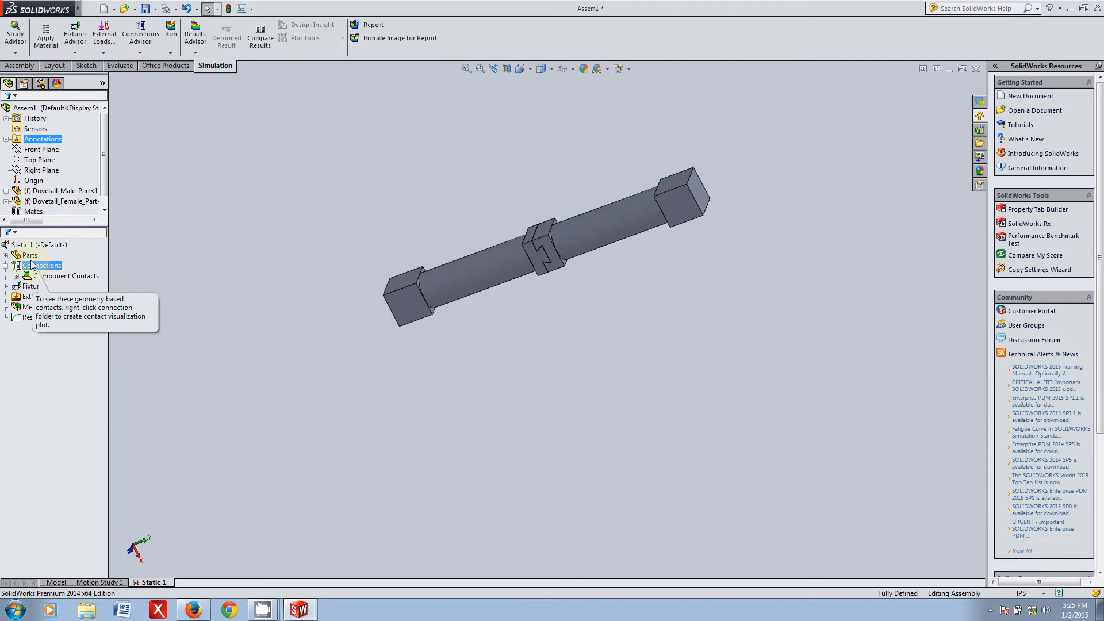
- Assign AISI 4130 Steel, annealed at 865C, to both the female and male dovetail parts in the study
{"action": "left_click", "coordinate": [7, 256]}
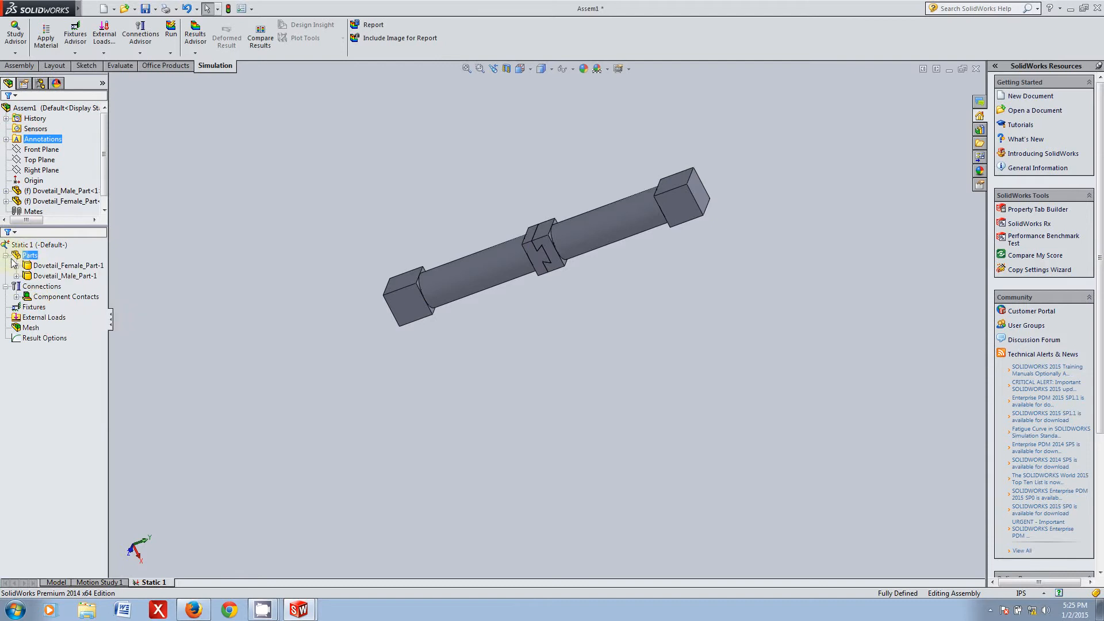
{"action": "left_click", "coordinate": [57, 265]}
{"action": "left_click", "coordinate": [58, 276], "text": "ctrl"}
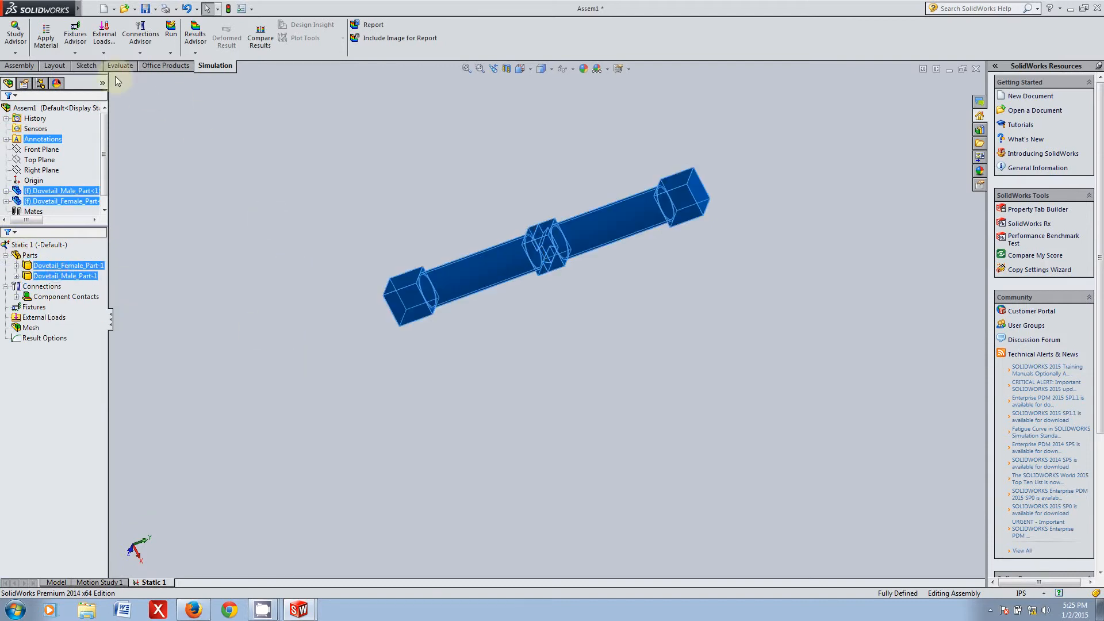
{"action": "left_click", "coordinate": [51, 48]}
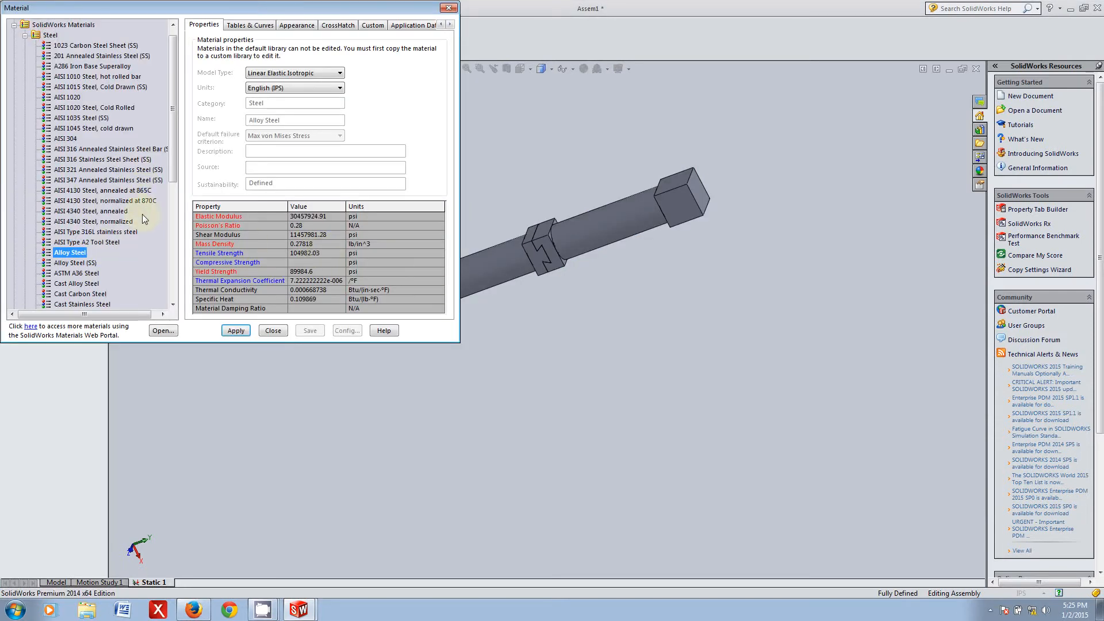
{"action": "left_click", "coordinate": [86, 190]}
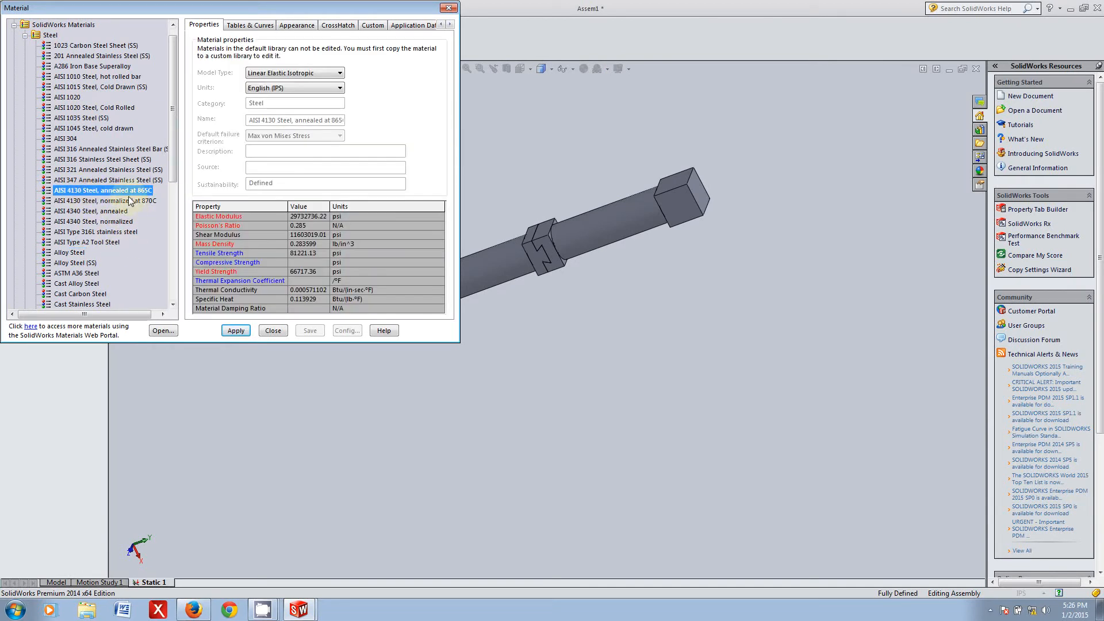
{"action": "left_click", "coordinate": [319, 87]}
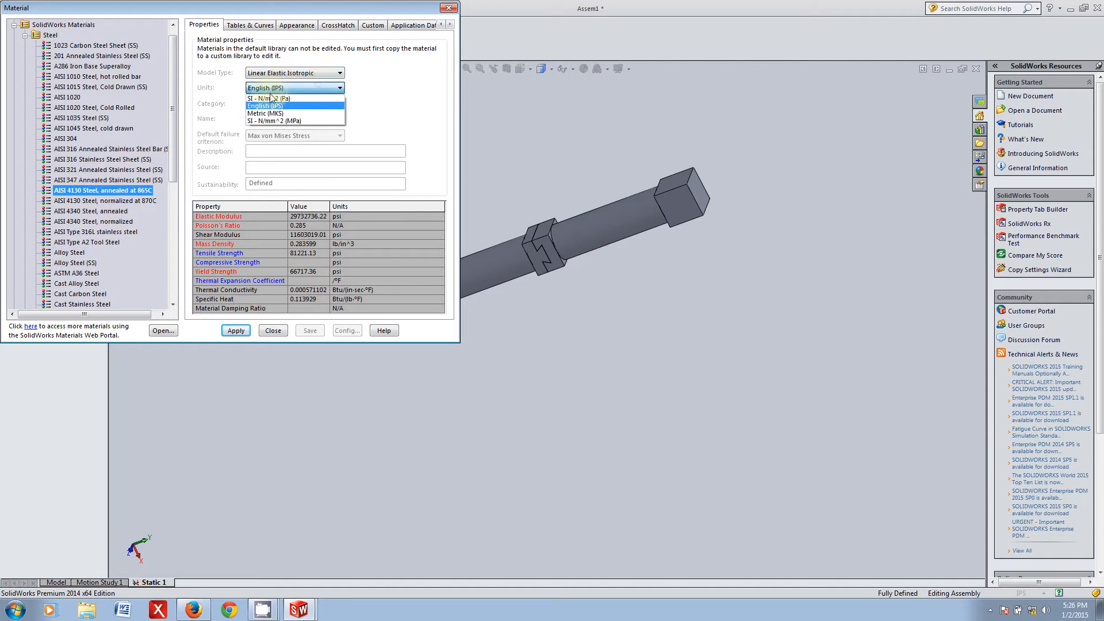
{"action": "left_click", "coordinate": [299, 89]}
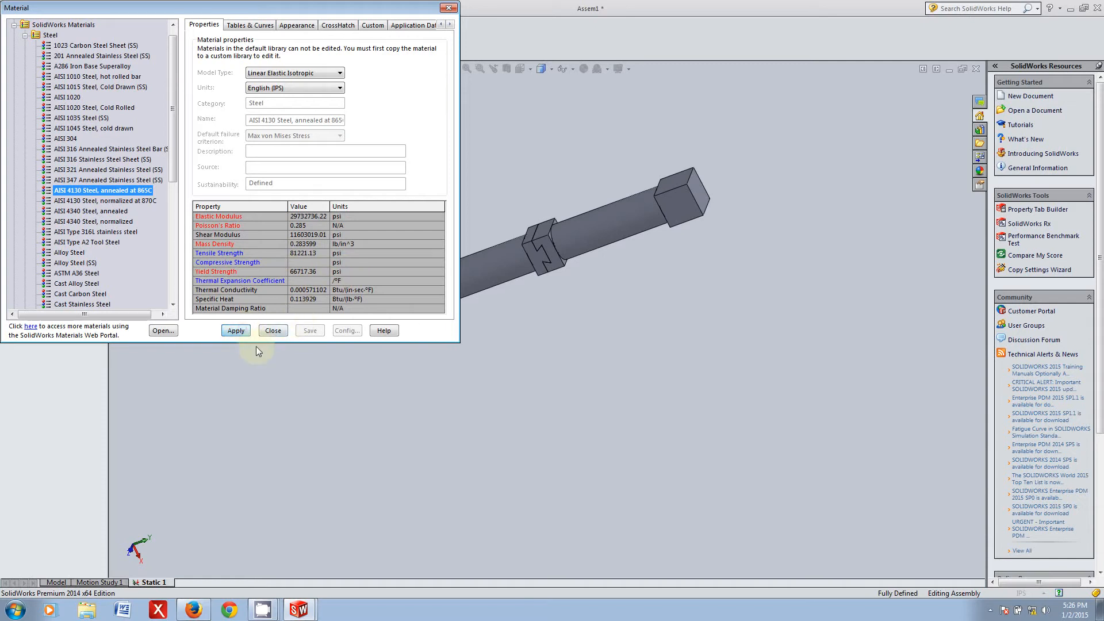
{"action": "left_click", "coordinate": [272, 331]}
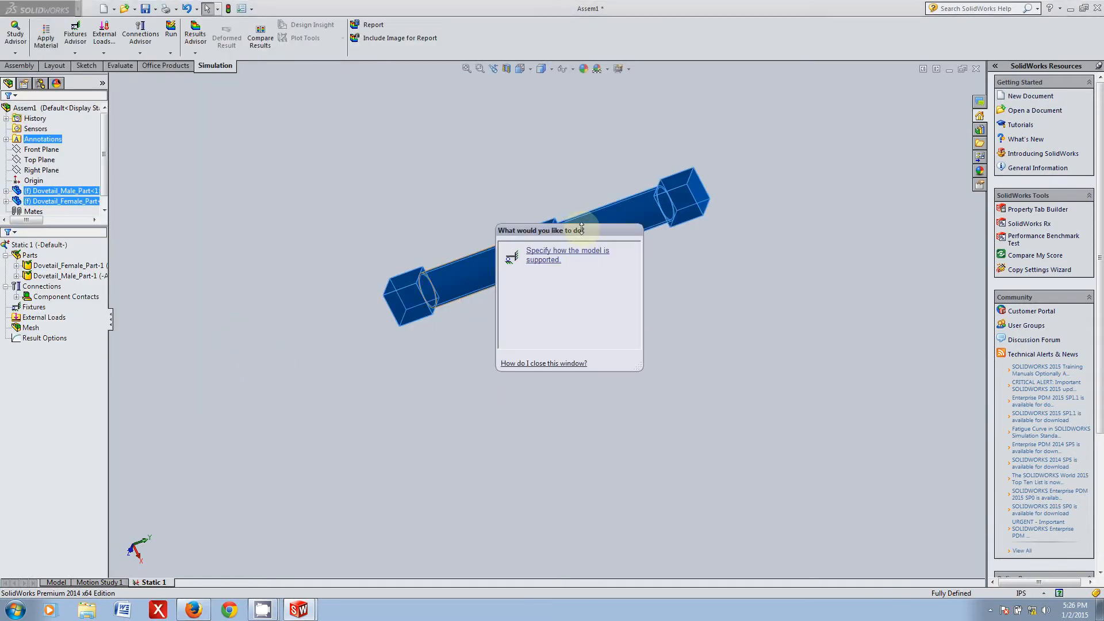
- Move the simulation advisor window clear of the model, widen the study tree and clear the part selection
{"action": "left_click_drag", "start_coordinate": [589, 236], "coordinate": [908, 362]}
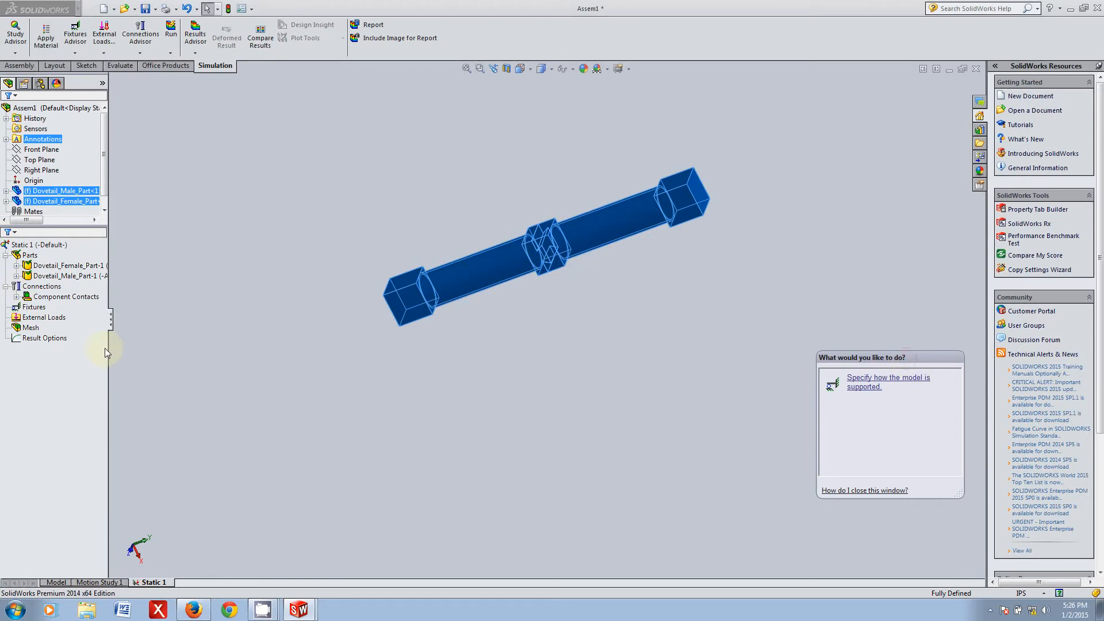
{"action": "left_click_drag", "start_coordinate": [108, 350], "coordinate": [152, 350]}
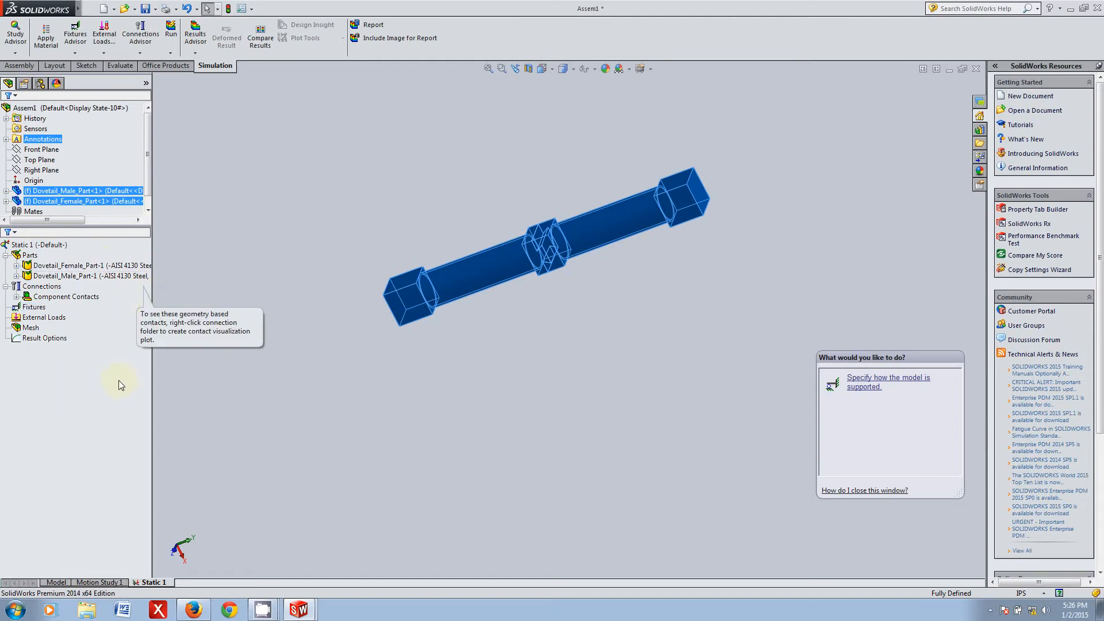
{"action": "left_click", "coordinate": [77, 435]}
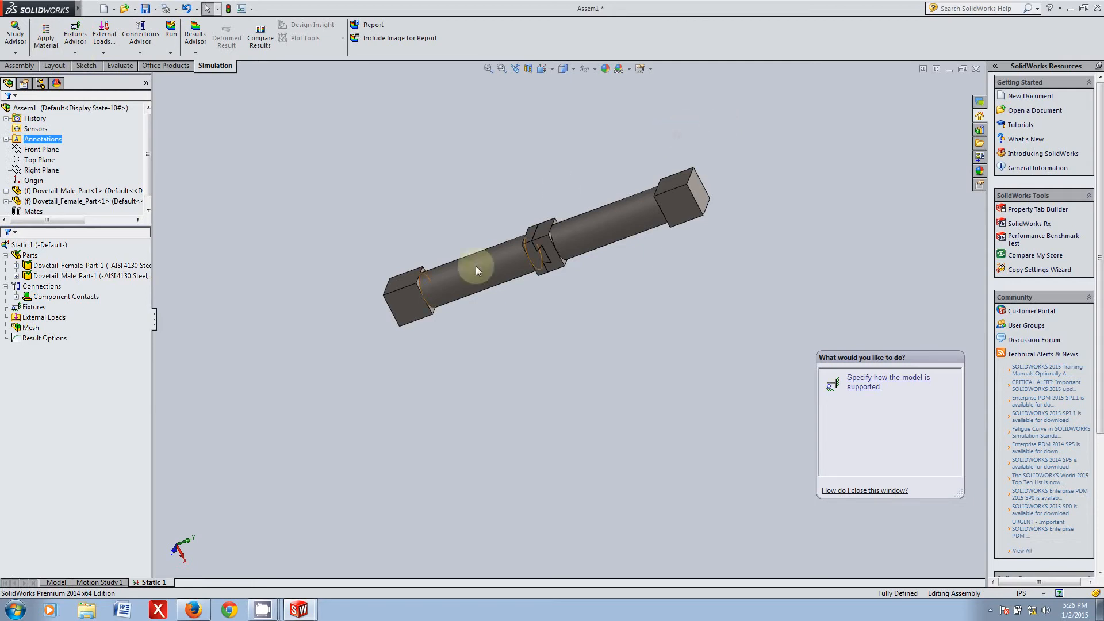
- Apply a Fixed Geometry fixture to the outer end face of the male part's end block
{"action": "mouse_move", "coordinate": [461, 322]}
{"action": "middle_mouse_down"}
{"action": "mouse_move", "coordinate": [498, 315]}
{"action": "mouse_move", "coordinate": [535, 289]}
{"action": "mouse_move", "coordinate": [422, 282]}
{"action": "middle_mouse_up"}
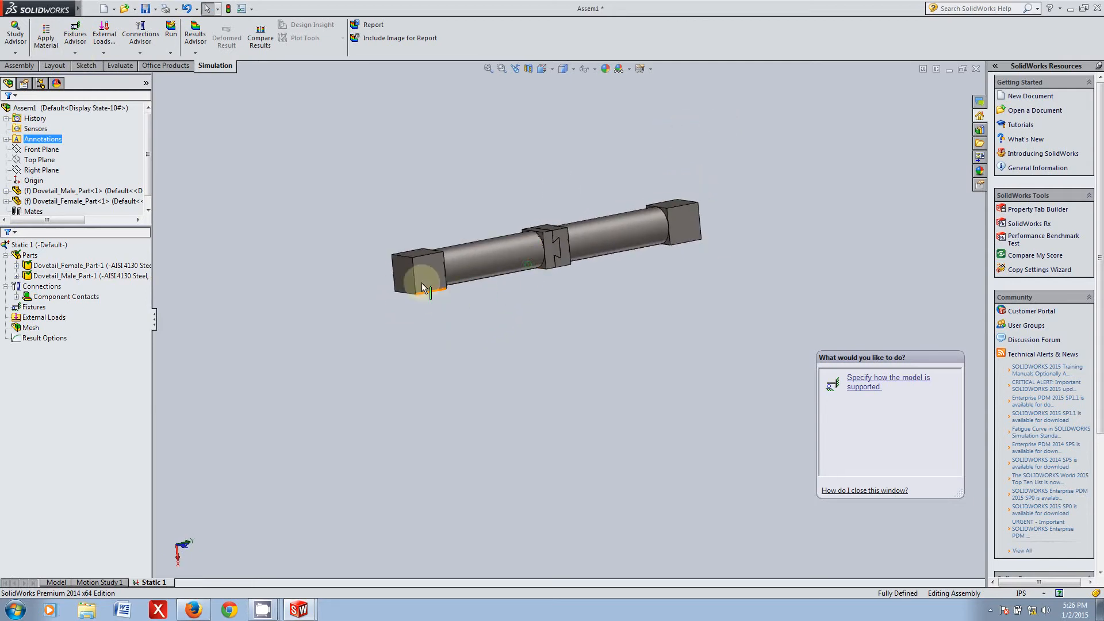
{"action": "left_click", "coordinate": [404, 271]}
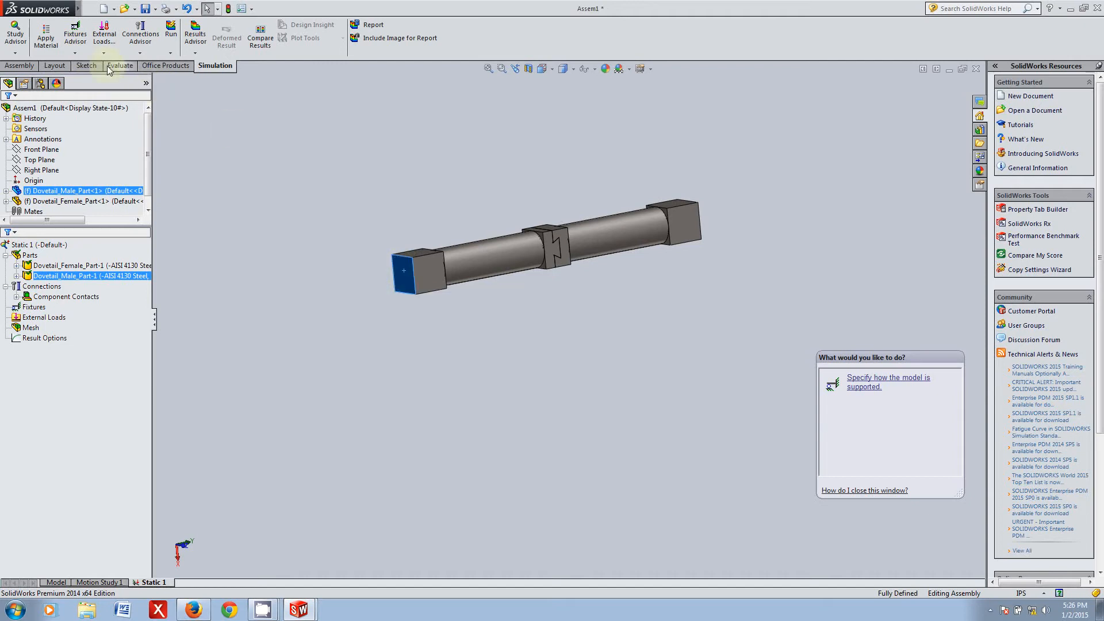
{"action": "left_click", "coordinate": [78, 54]}
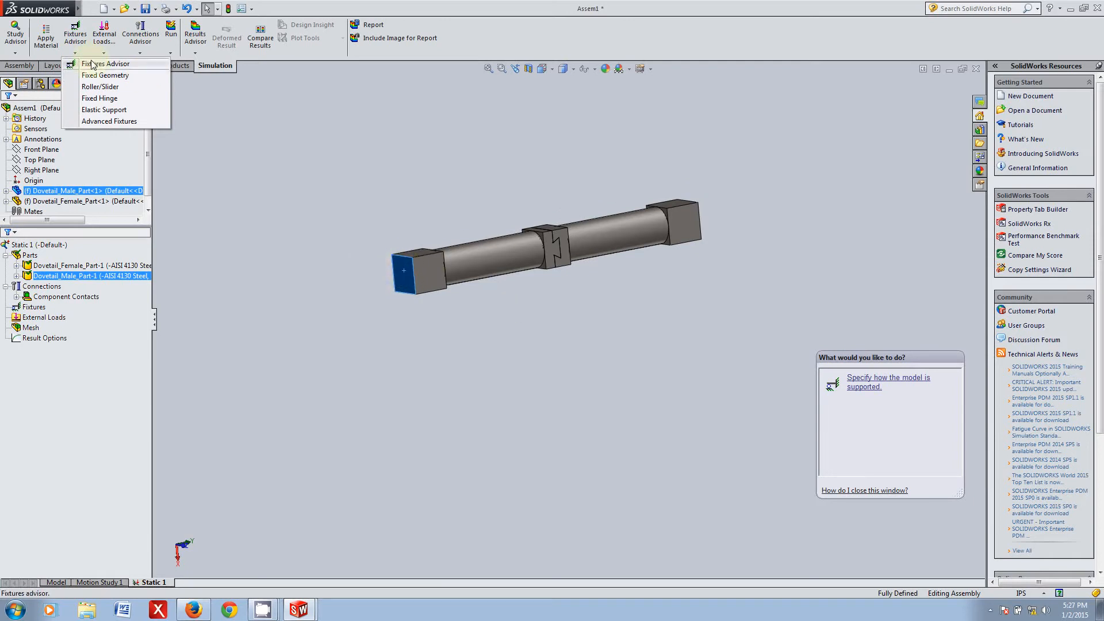
{"action": "left_click", "coordinate": [105, 75]}
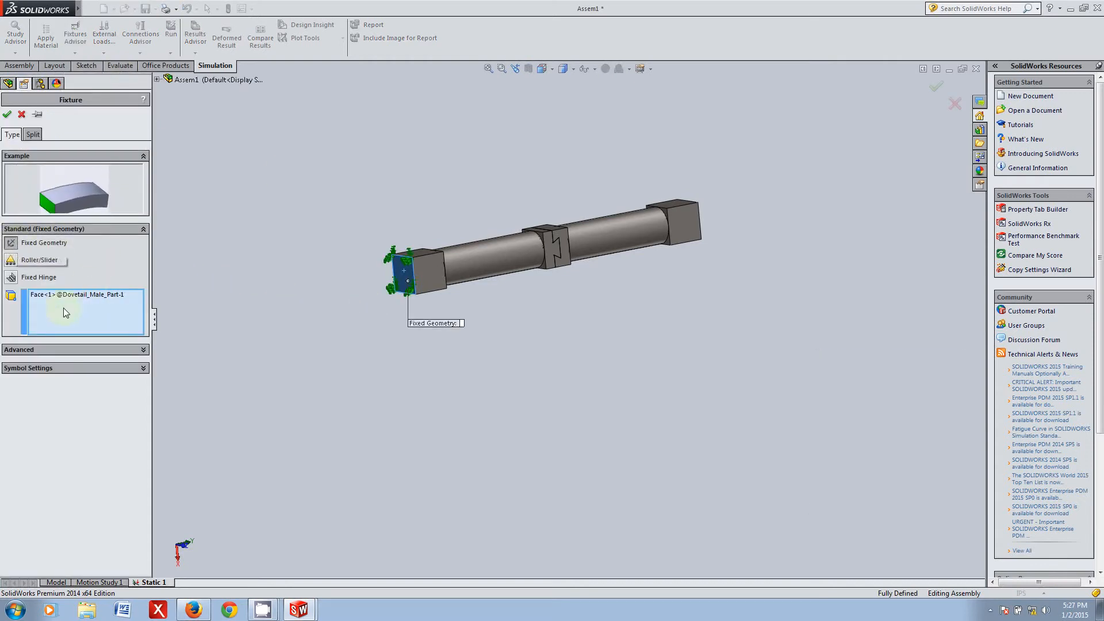
{"action": "left_click", "coordinate": [7, 114]}
- Apply a Roller/Slider fixture to the four side faces of the female part's end block
{"action": "middle_click_drag", "start_coordinate": [372, 279], "coordinate": [464, 283]}
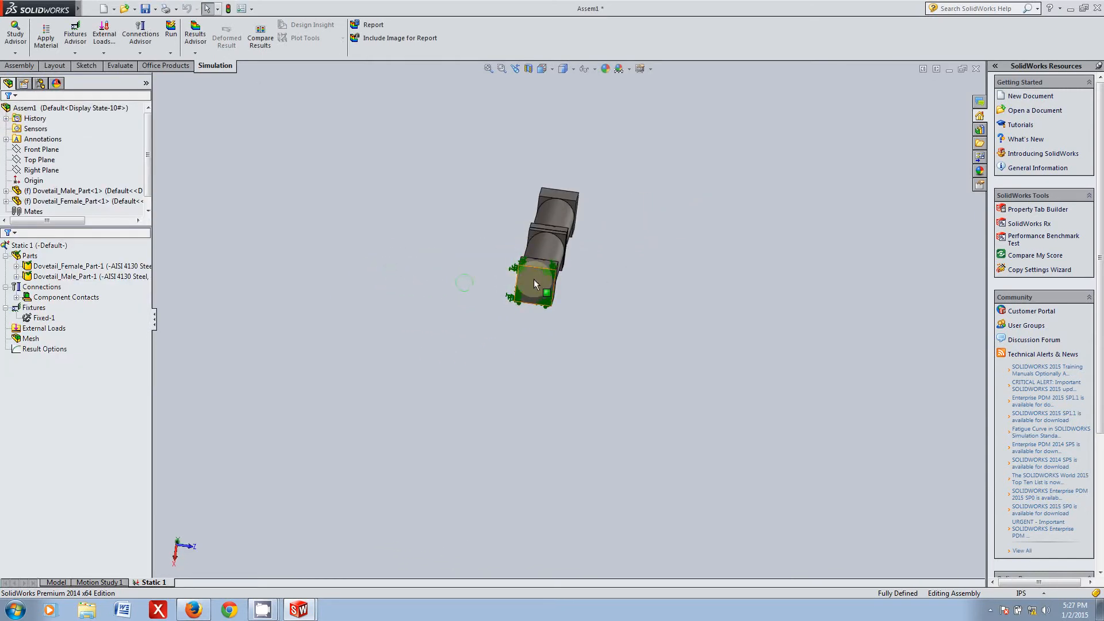
{"action": "middle_click_drag", "start_coordinate": [542, 276], "coordinate": [658, 298]}
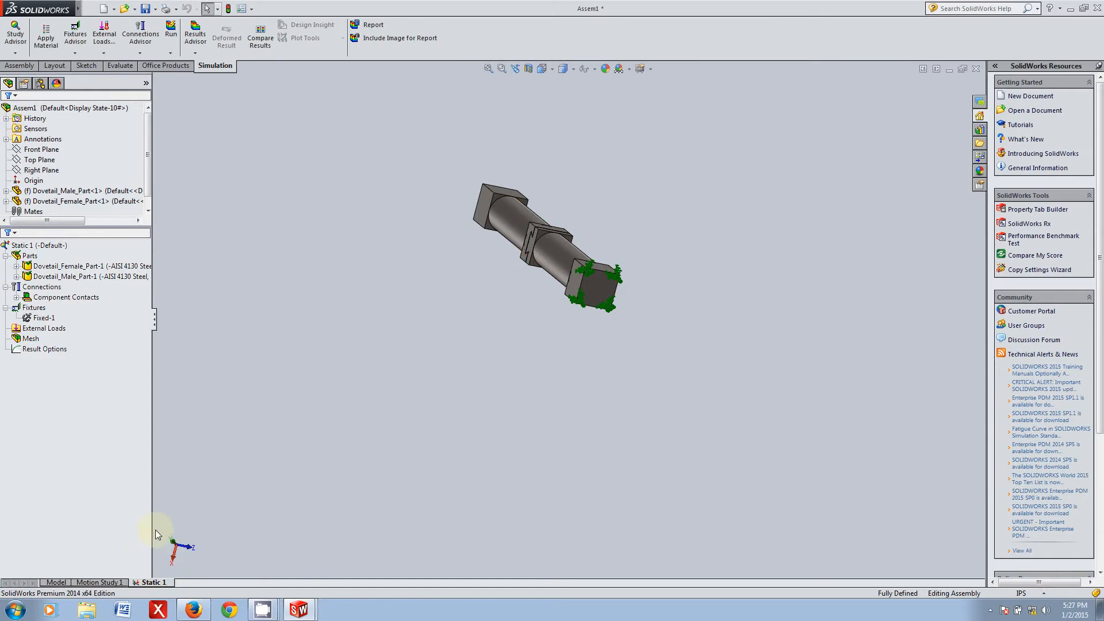
{"action": "middle_click_drag", "start_coordinate": [701, 233], "coordinate": [662, 190]}
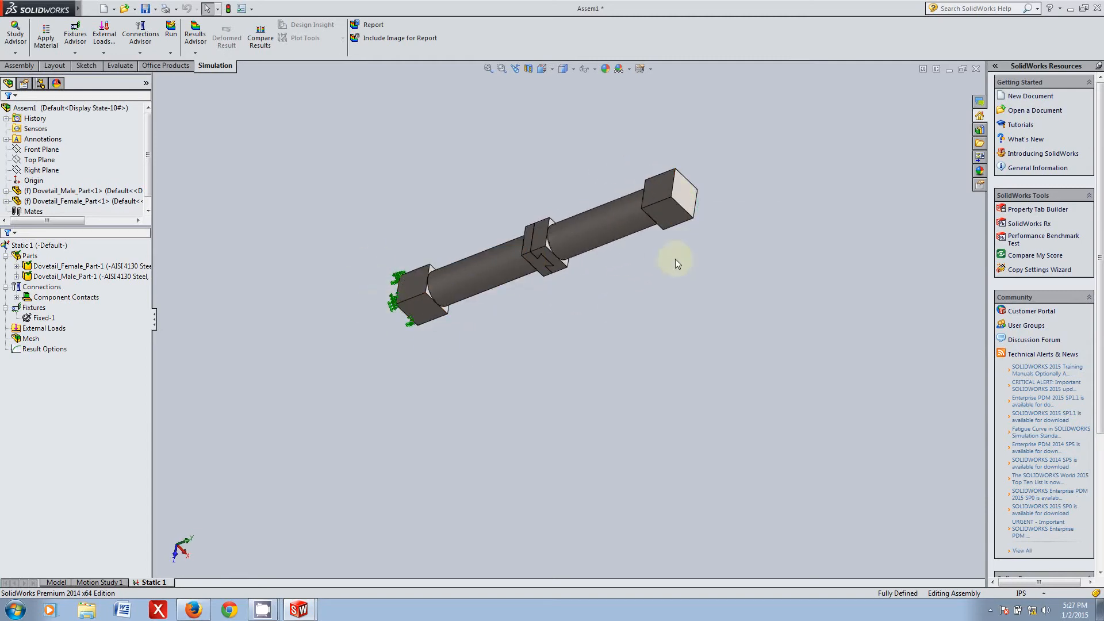
{"action": "left_click", "coordinate": [664, 182]}
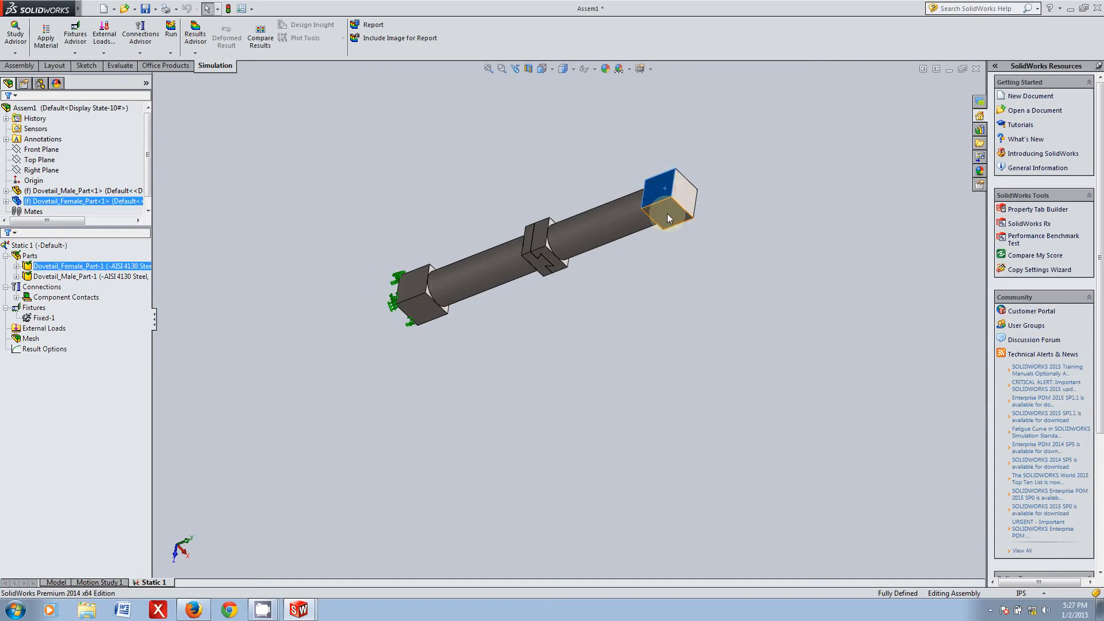
{"action": "middle_click_drag", "start_coordinate": [763, 264], "coordinate": [486, 207]}
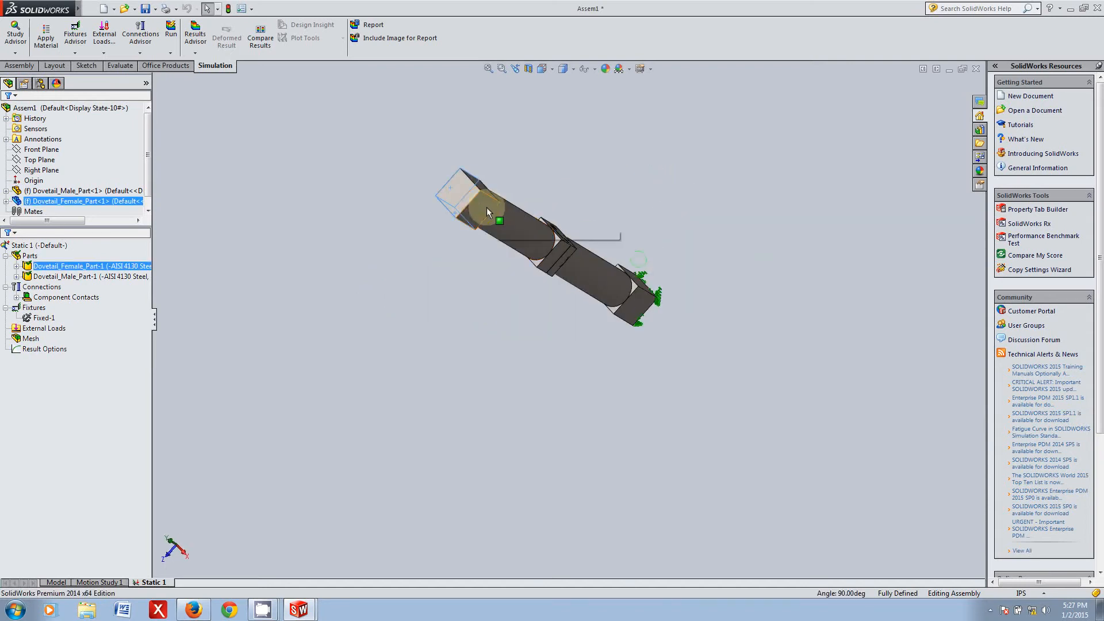
{"action": "middle_click_drag", "start_coordinate": [557, 178], "coordinate": [496, 222]}
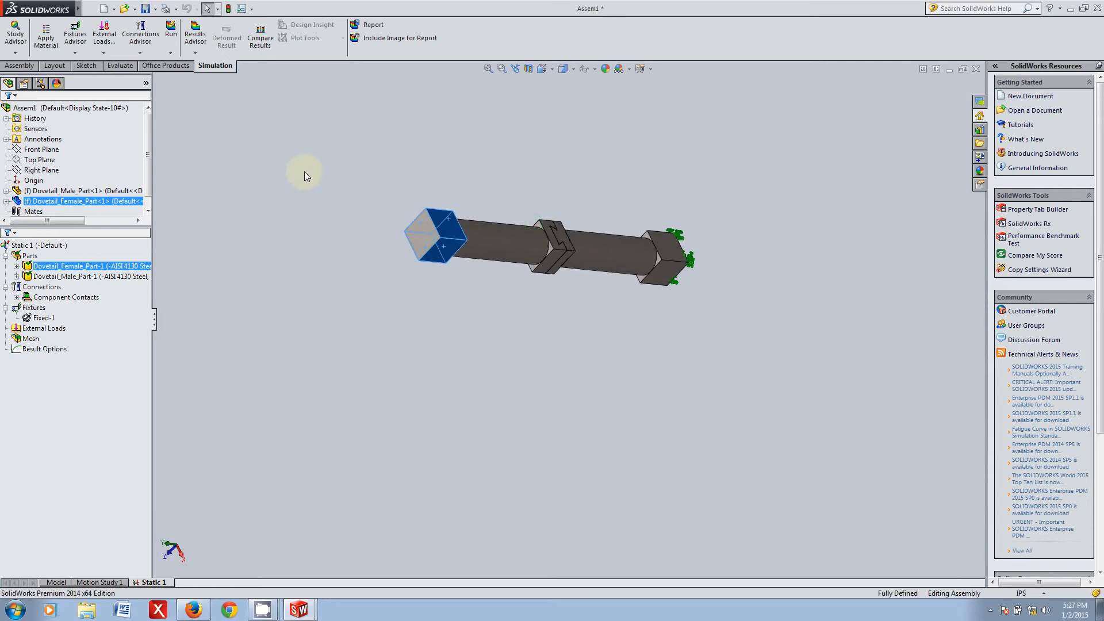
{"action": "left_click", "coordinate": [82, 55]}
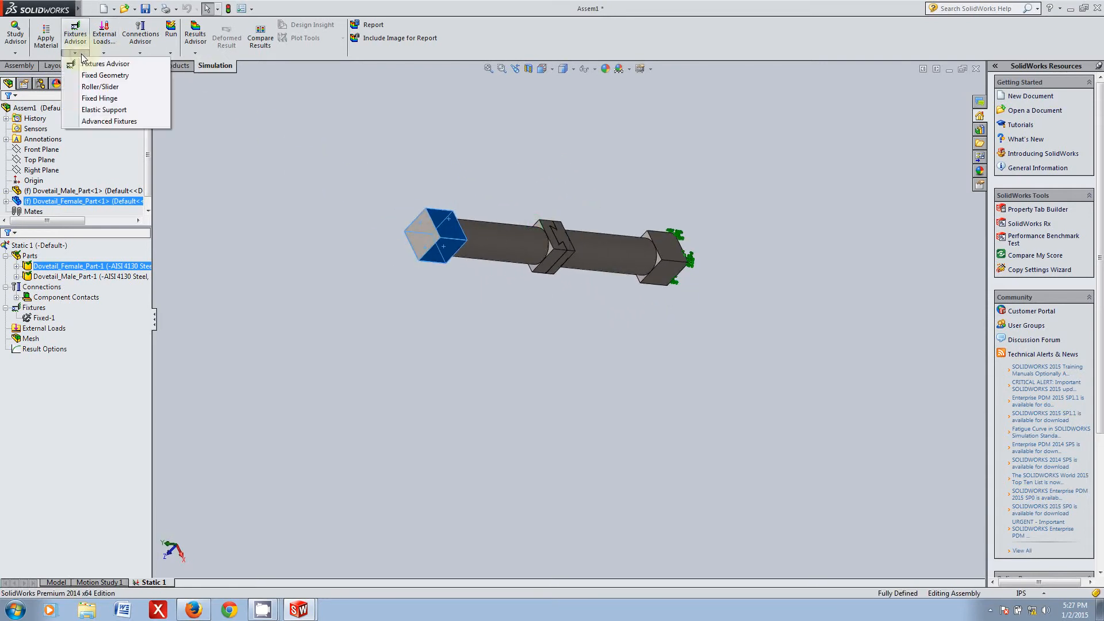
{"action": "left_click", "coordinate": [101, 86]}
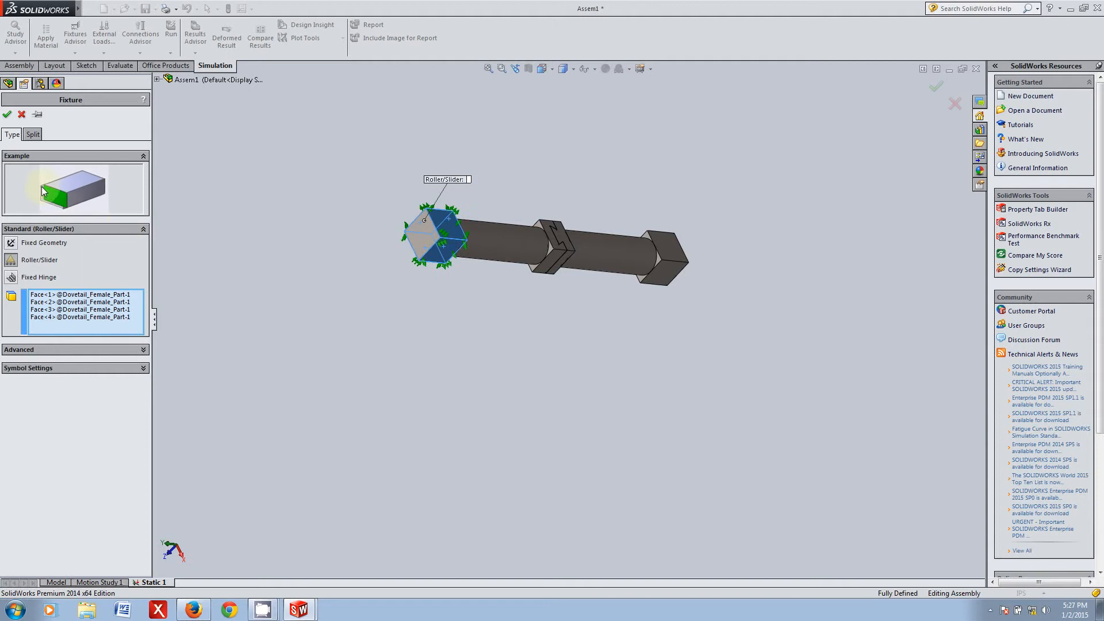
{"action": "left_click", "coordinate": [7, 114]}
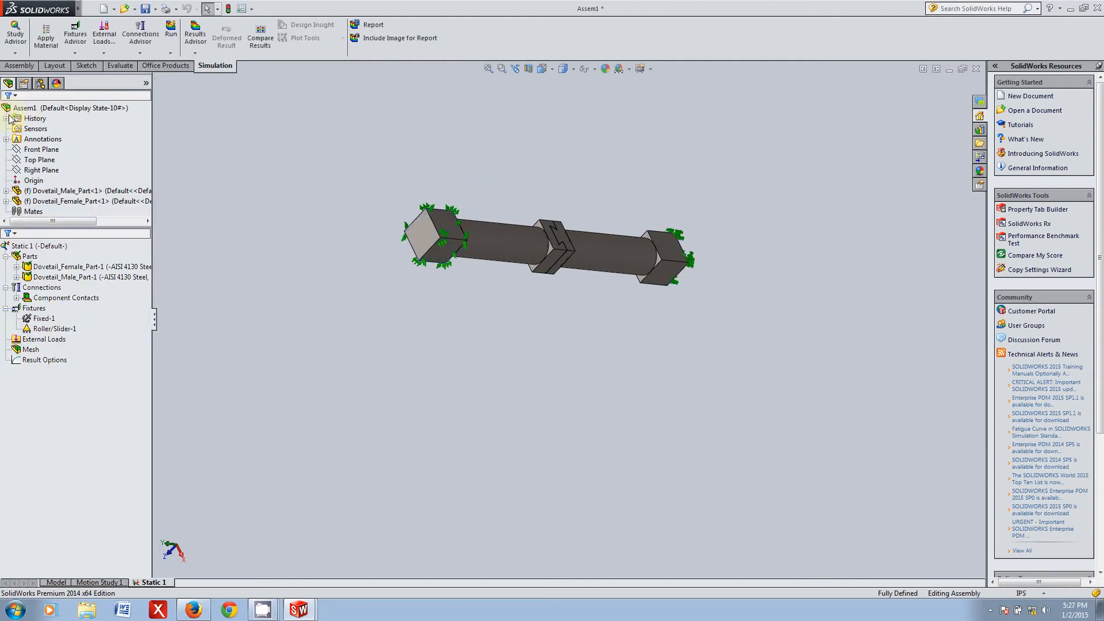
- Examine the constrained faces of the female part's end block and the available external load types
{"action": "middle_click_drag", "start_coordinate": [670, 350], "coordinate": [482, 354]}
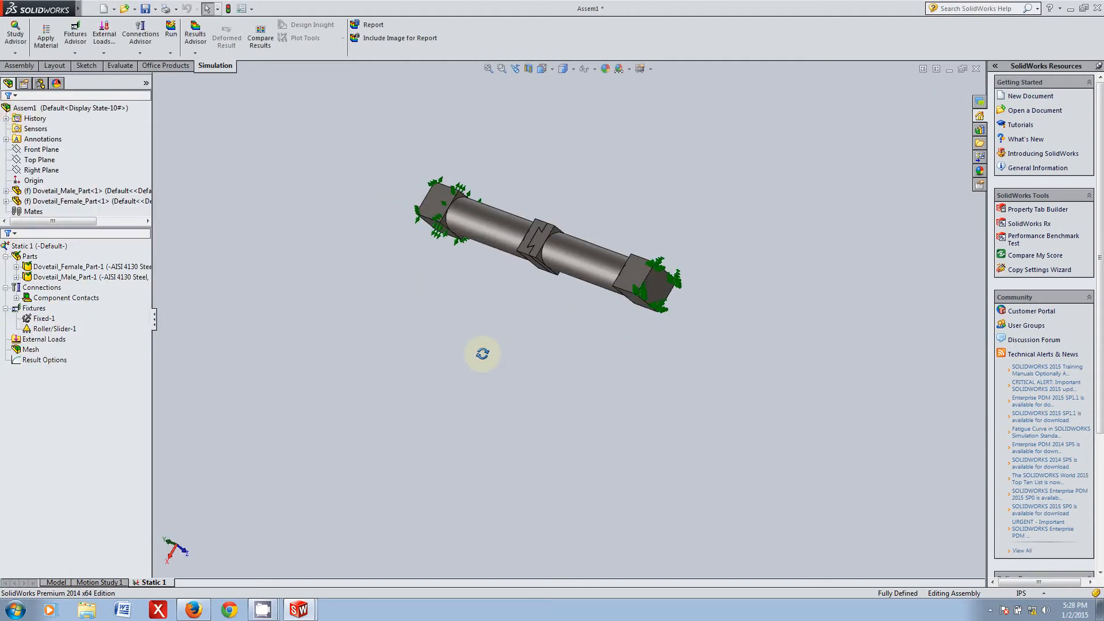
{"action": "middle_click_drag", "start_coordinate": [673, 288], "coordinate": [521, 302]}
{"action": "left_click", "coordinate": [418, 185]}
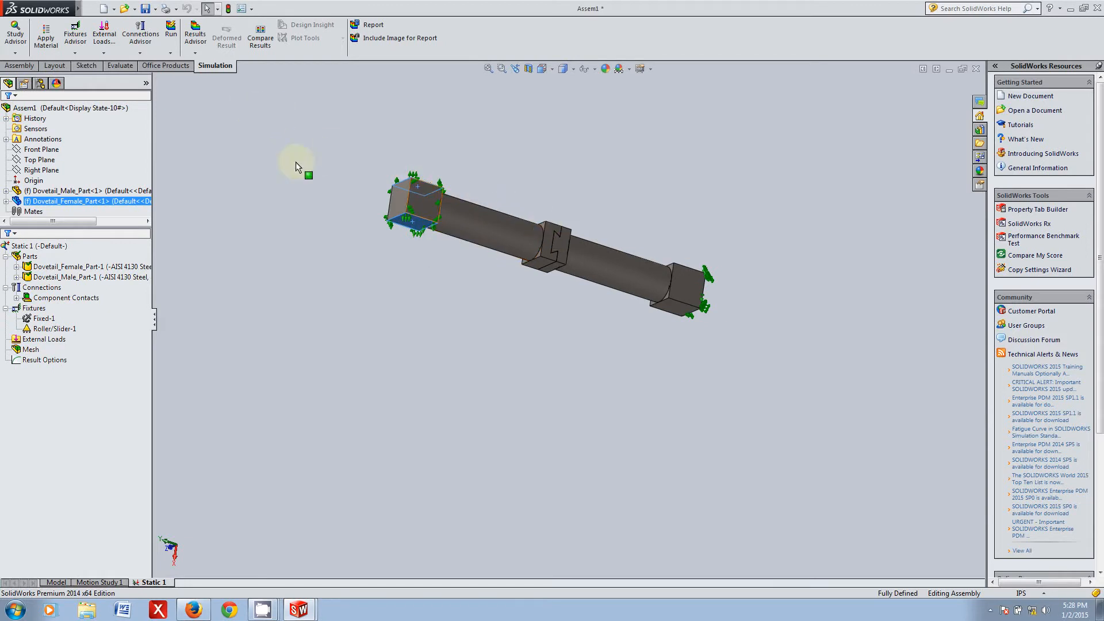
{"action": "middle_click_drag", "start_coordinate": [510, 301], "coordinate": [486, 308]}
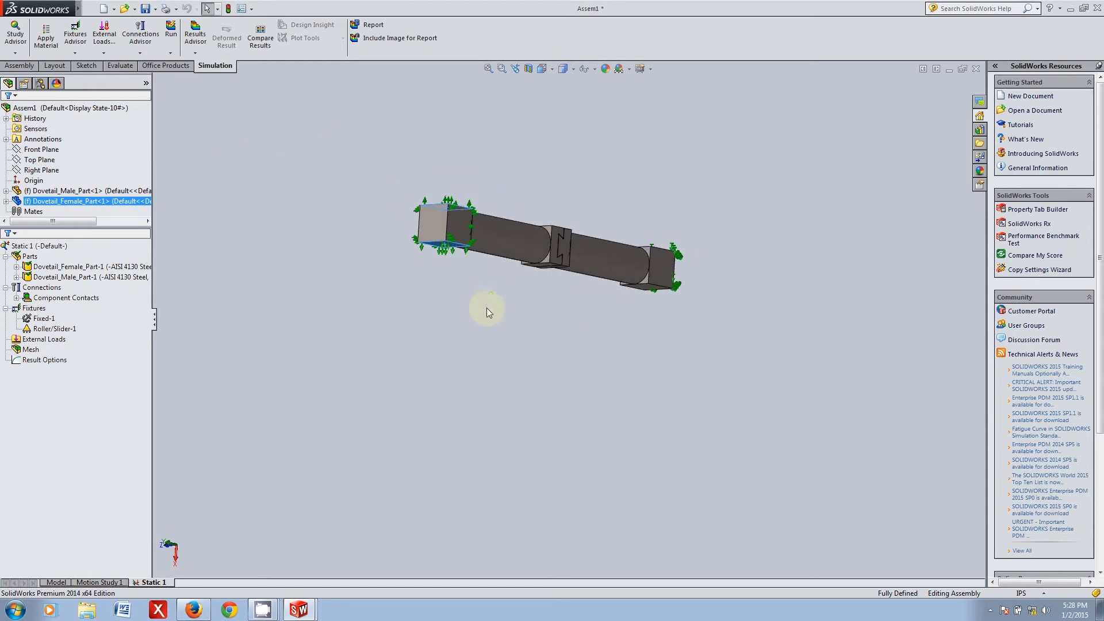
{"action": "left_click", "coordinate": [428, 221]}
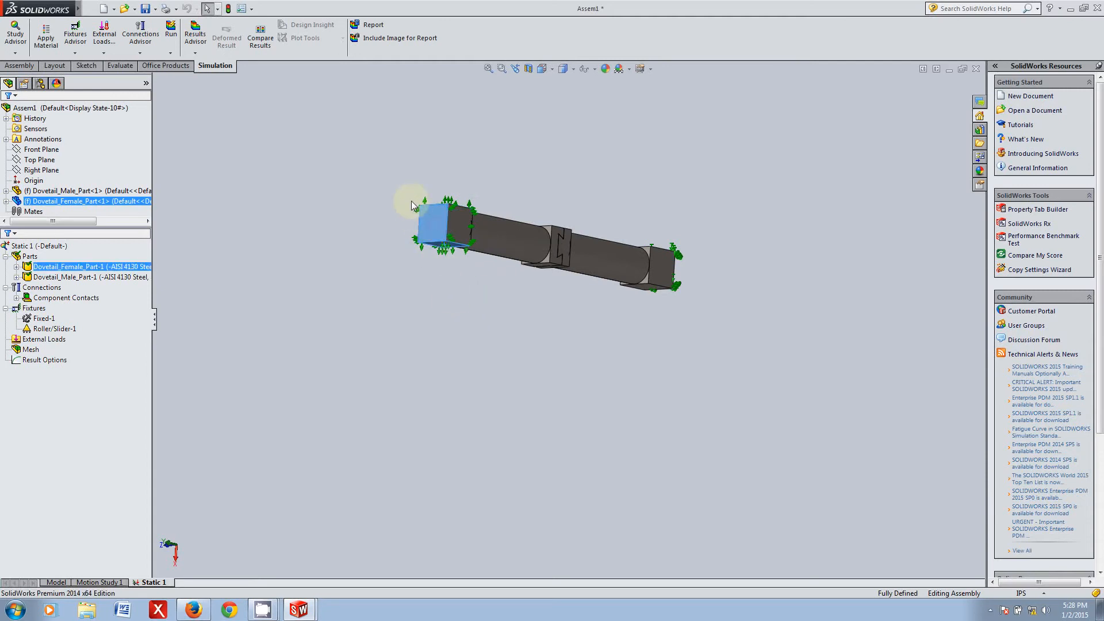
{"action": "left_click", "coordinate": [104, 54]}
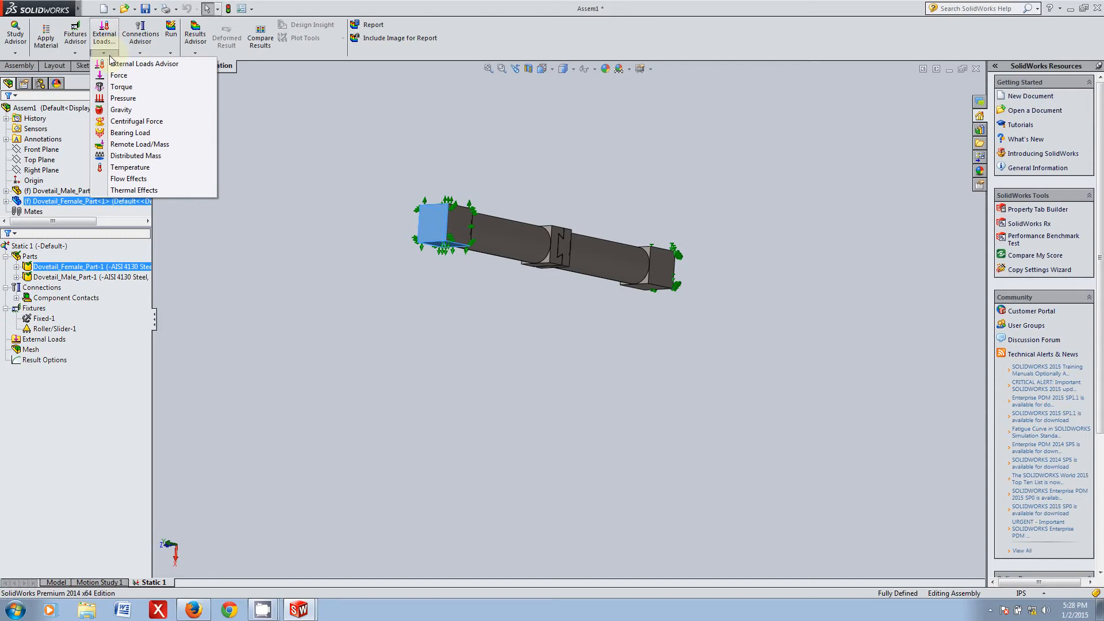
{"action": "left_click", "coordinate": [373, 199]}
{"action": "middle_click_drag", "start_coordinate": [541, 281], "coordinate": [497, 395]}
{"action": "left_click", "coordinate": [409, 218]}
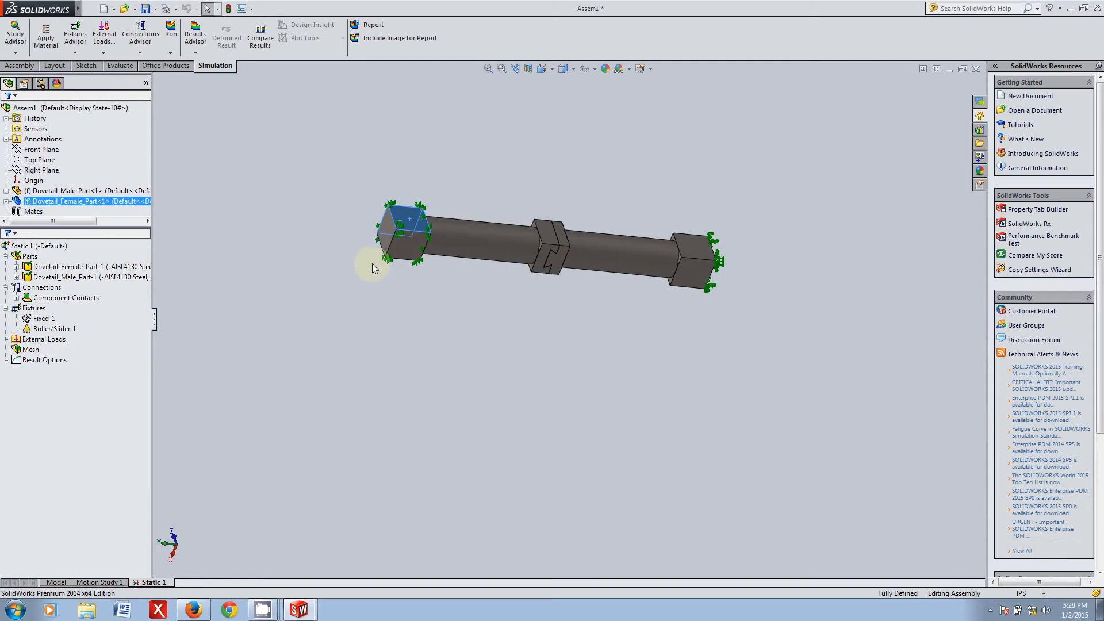
{"action": "left_click", "coordinate": [387, 246], "text": "ctrl"}
{"action": "left_click", "coordinate": [320, 189]}
{"action": "middle_click_drag", "start_coordinate": [329, 207], "coordinate": [343, 264]}
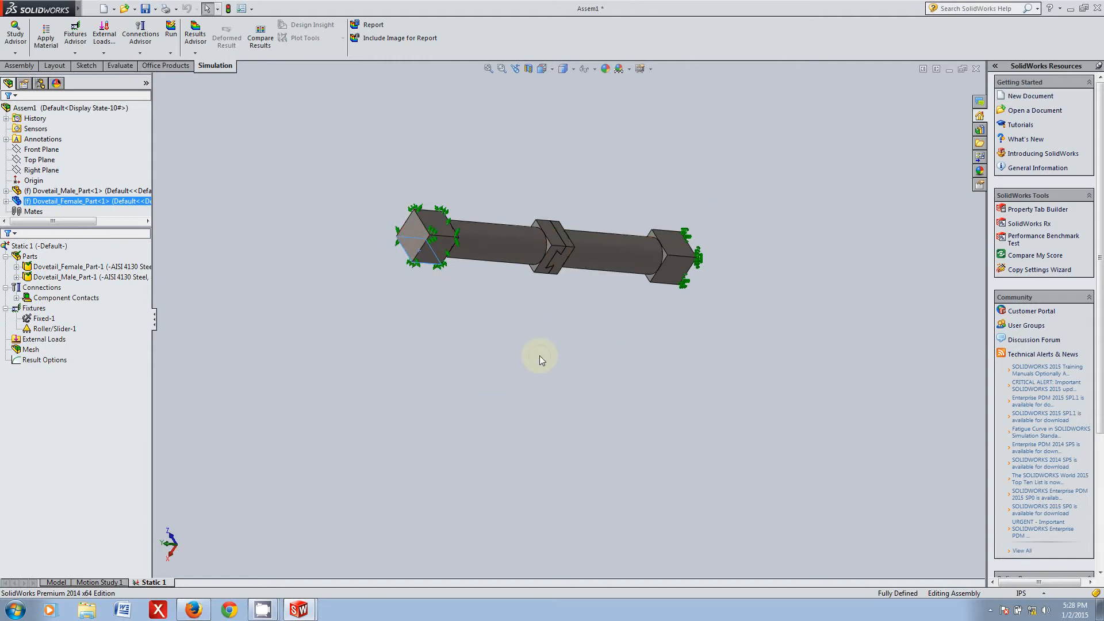
- Define a 750 lbf normal force in English (IPS) units on only the outer end face of the female part's end block
{"action": "left_click", "coordinate": [413, 231]}
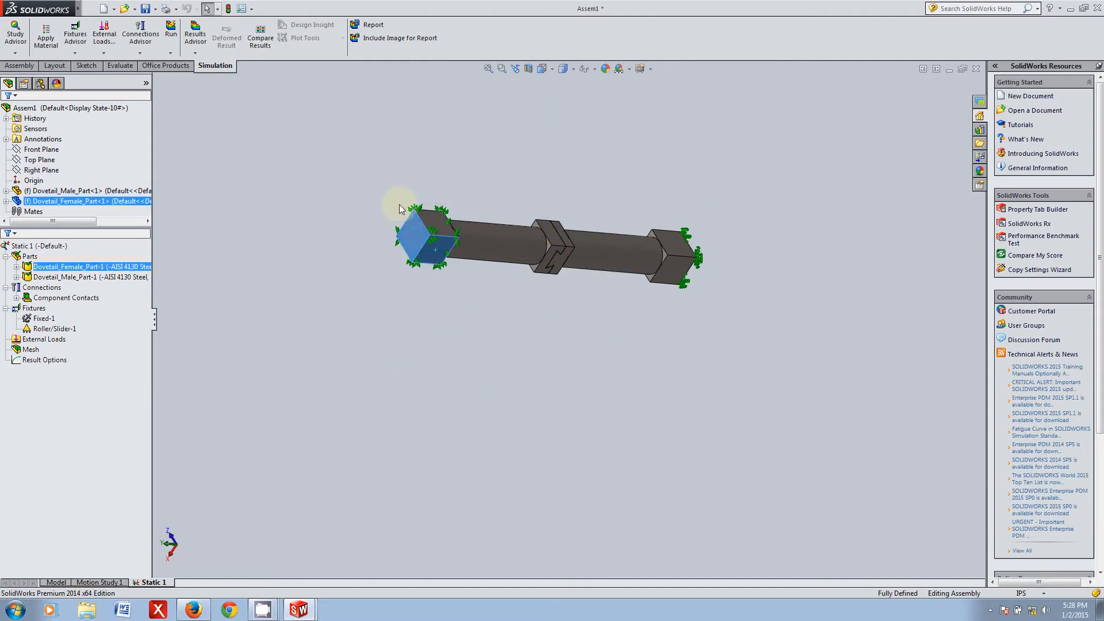
{"action": "left_click", "coordinate": [105, 54]}
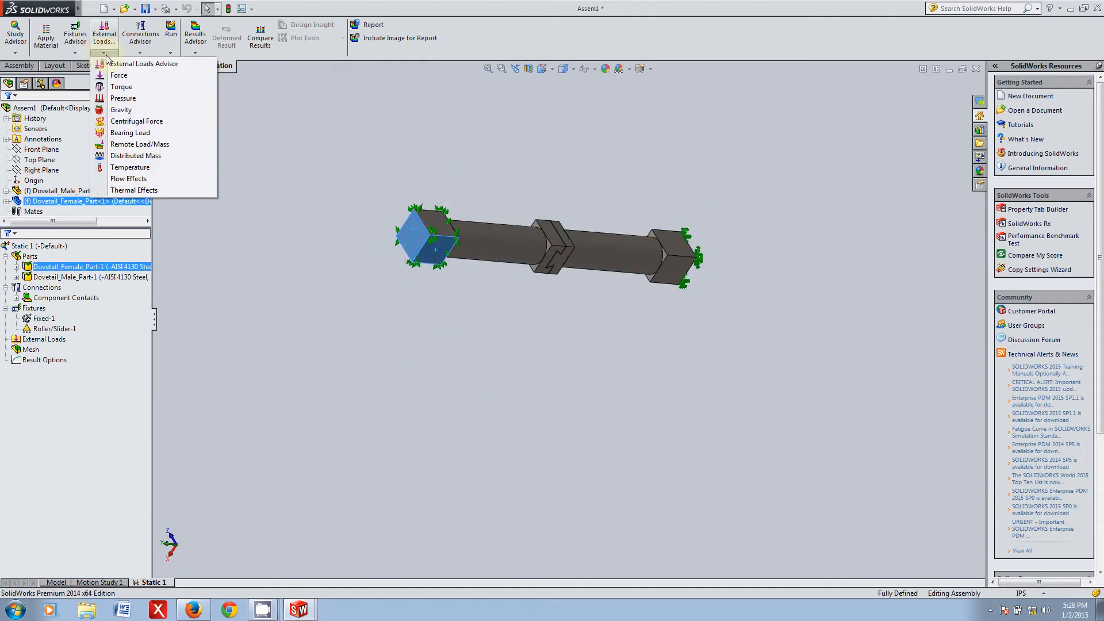
{"action": "left_click", "coordinate": [131, 79]}
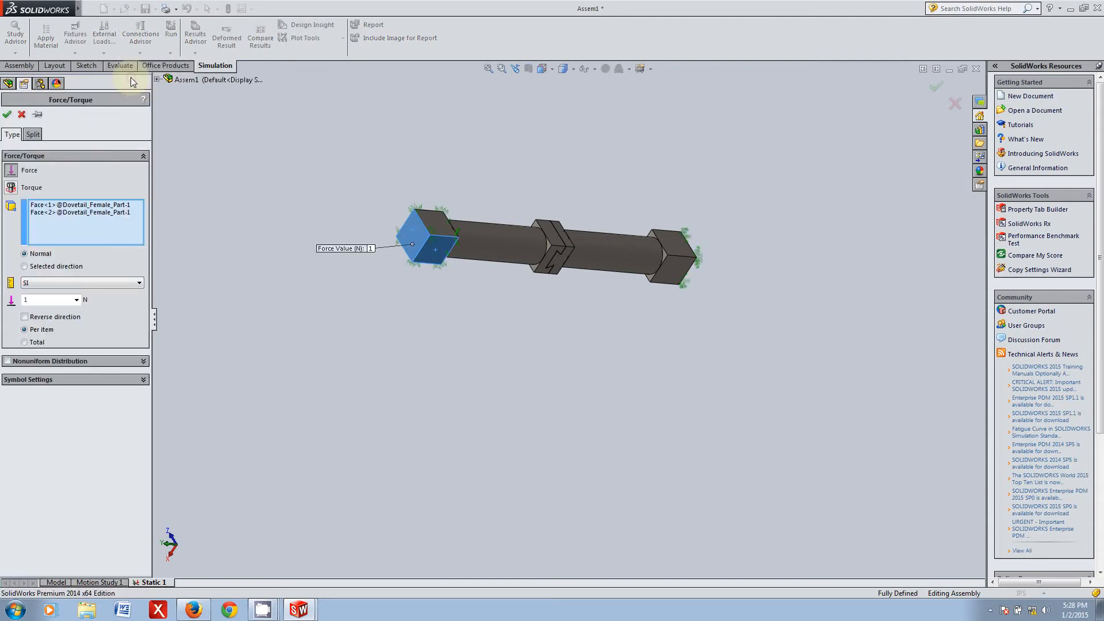
{"action": "left_click", "coordinate": [97, 282]}
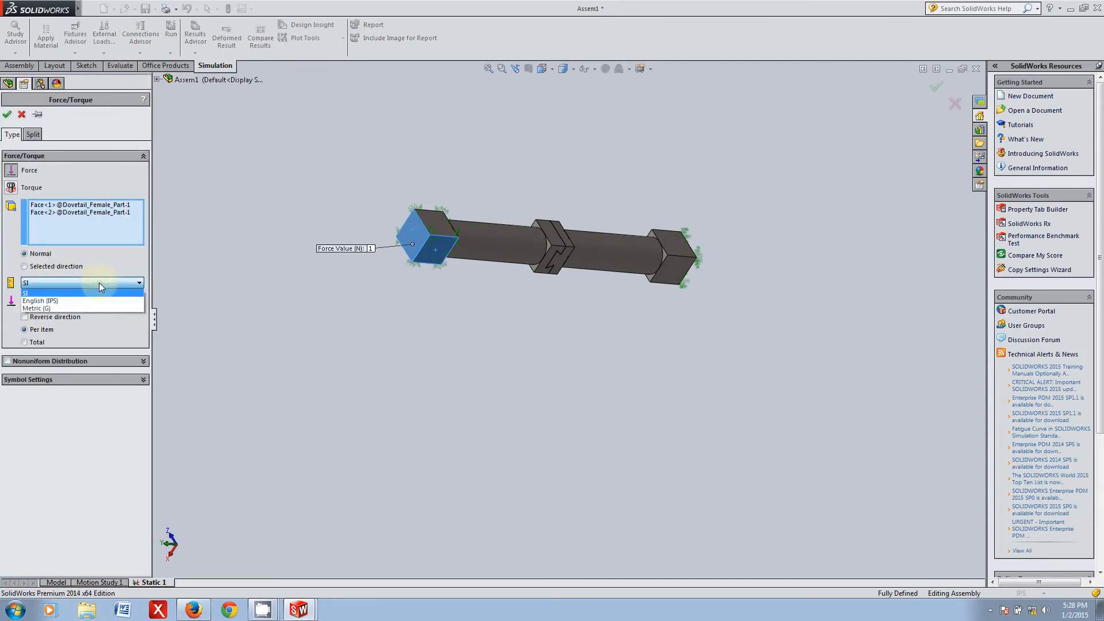
{"action": "left_click", "coordinate": [35, 301]}
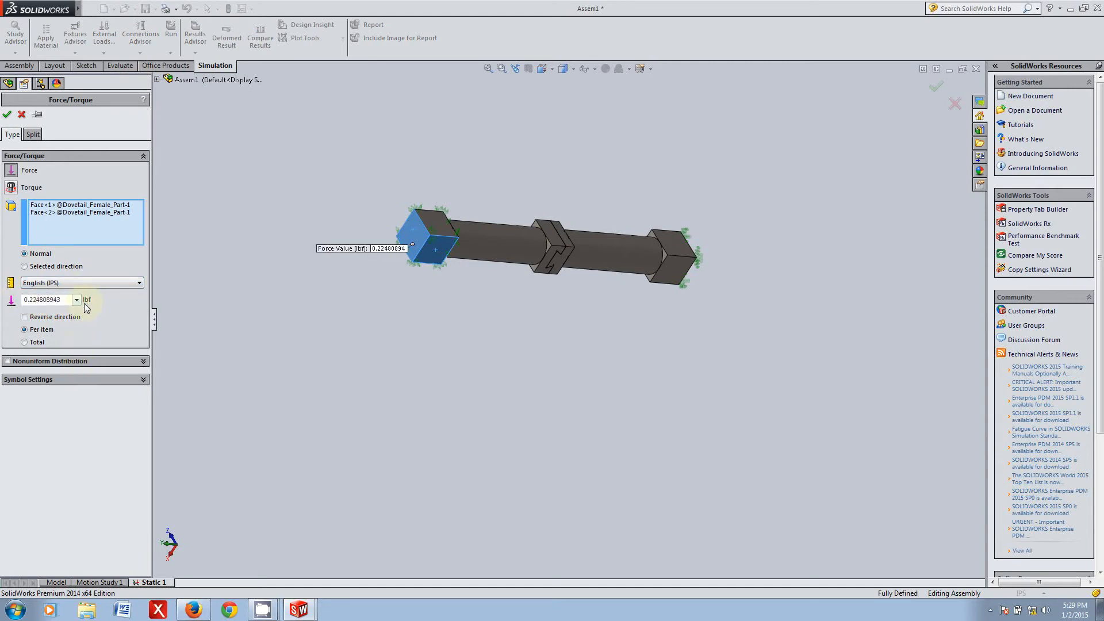
{"action": "double_click", "coordinate": [65, 300]}
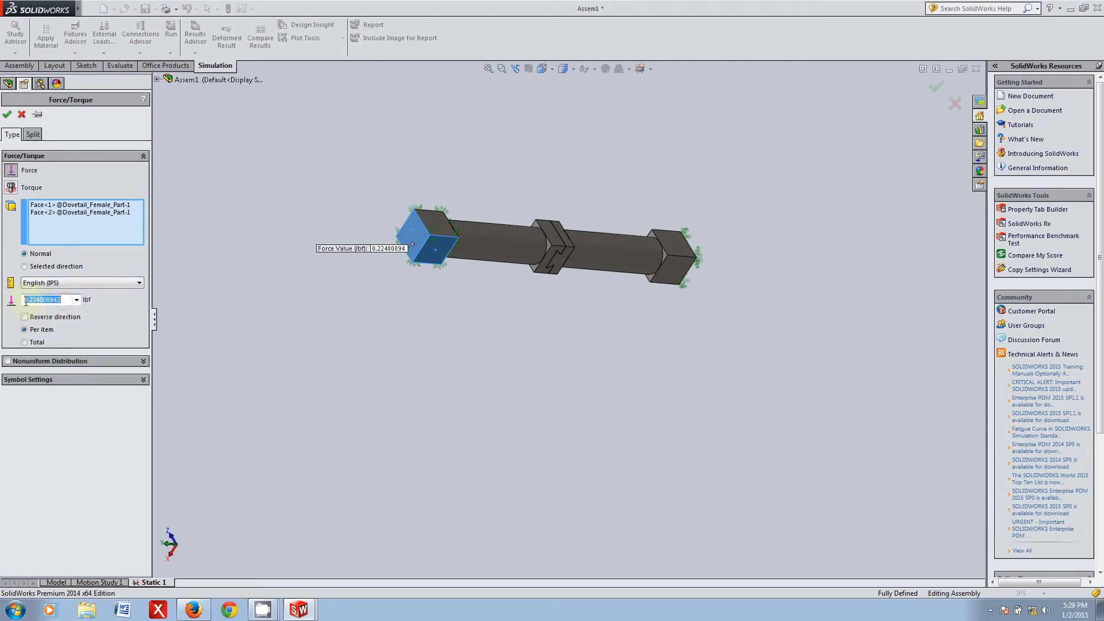
{"action": "type", "text": "750"}
{"action": "left_click", "coordinate": [121, 309]}
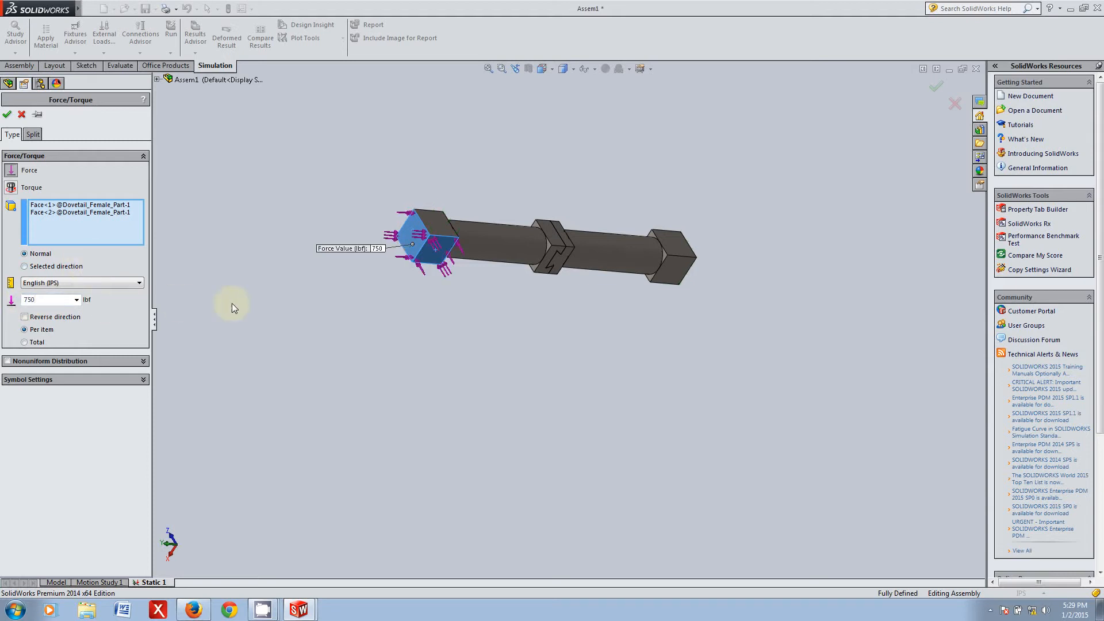
{"action": "left_click", "coordinate": [438, 252]}
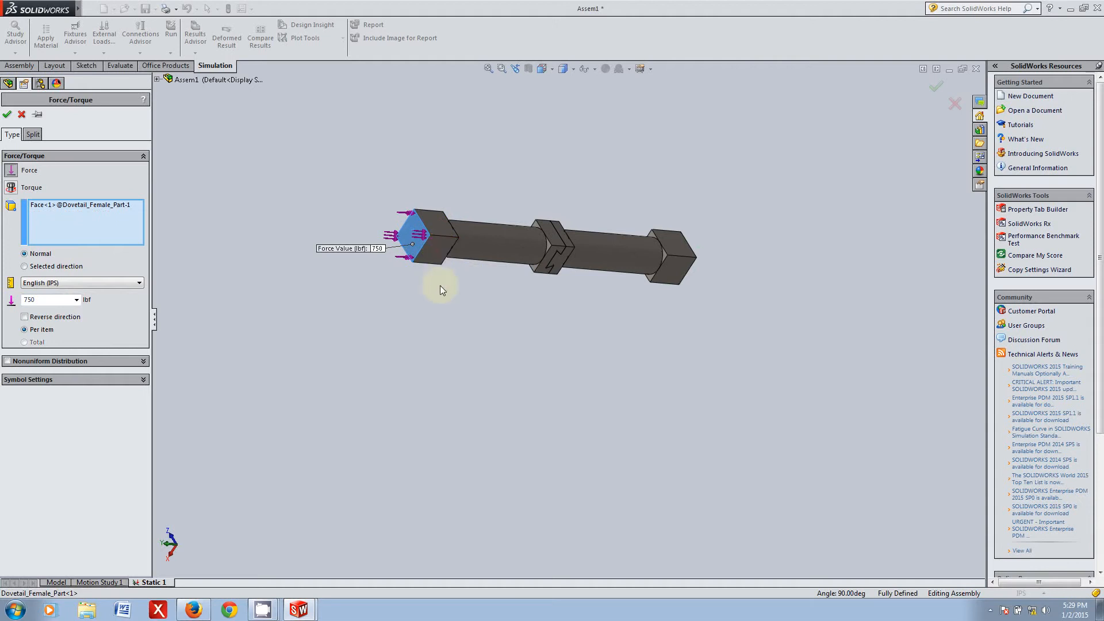
- Reverse the force direction so it pulls outward from the female part's end face, and apply the load
{"action": "middle_click_drag", "start_coordinate": [360, 291], "coordinate": [394, 320]}
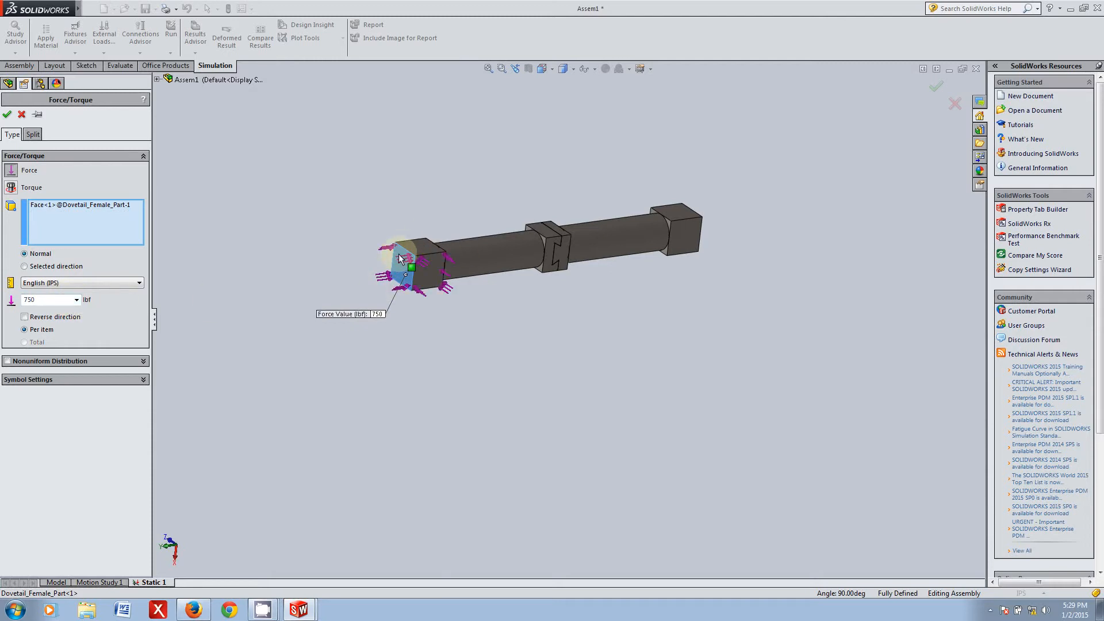
{"action": "left_click", "coordinate": [482, 256]}
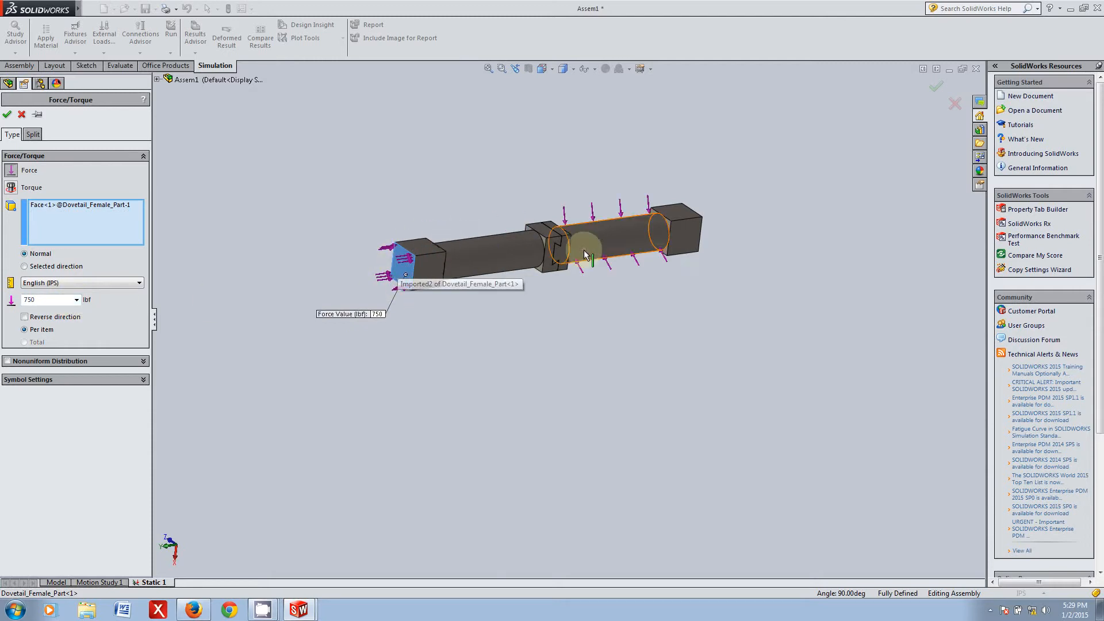
{"action": "left_click", "coordinate": [24, 317]}
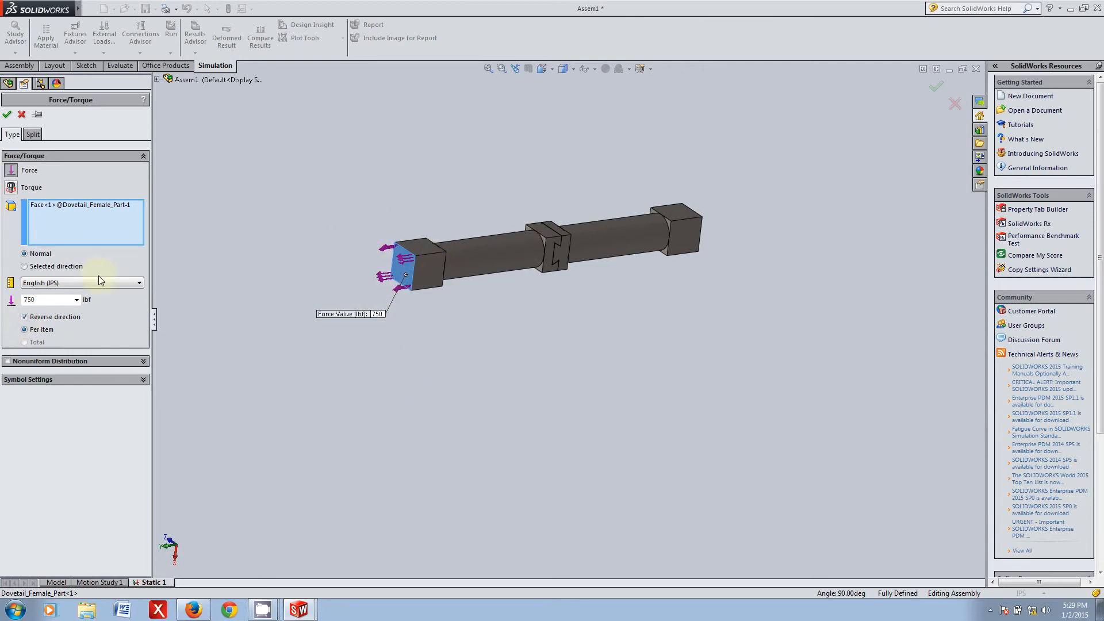
{"action": "middle_click_drag", "start_coordinate": [557, 314], "coordinate": [550, 396]}
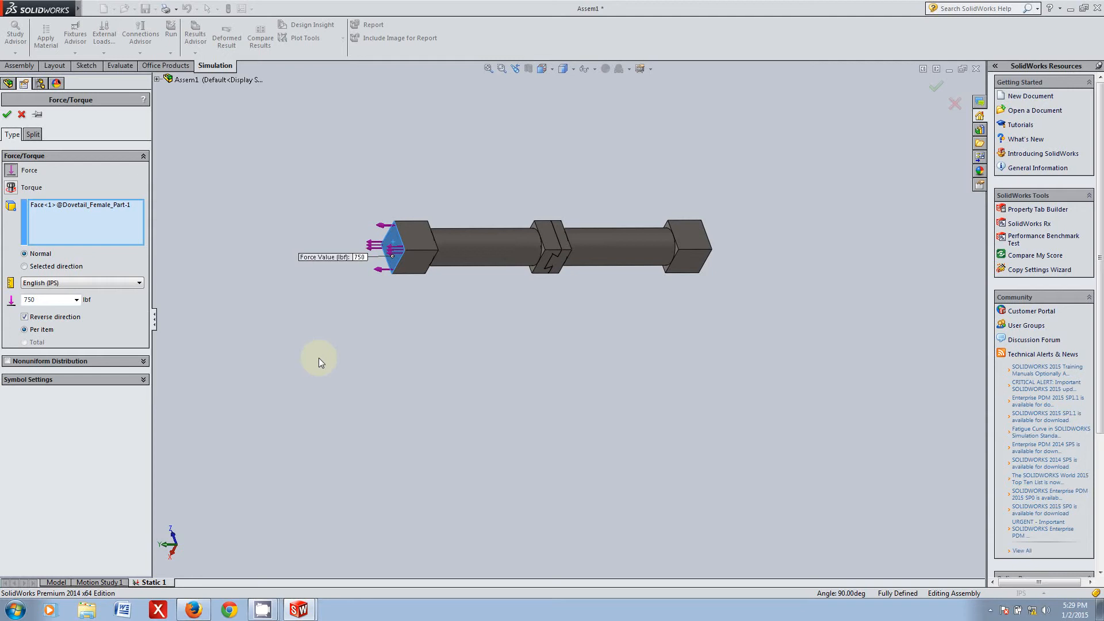
{"action": "mouse_move", "coordinate": [478, 282]}
{"action": "middle_mouse_down"}
{"action": "mouse_move", "coordinate": [488, 340]}
{"action": "mouse_move", "coordinate": [483, 299]}
{"action": "middle_mouse_up"}
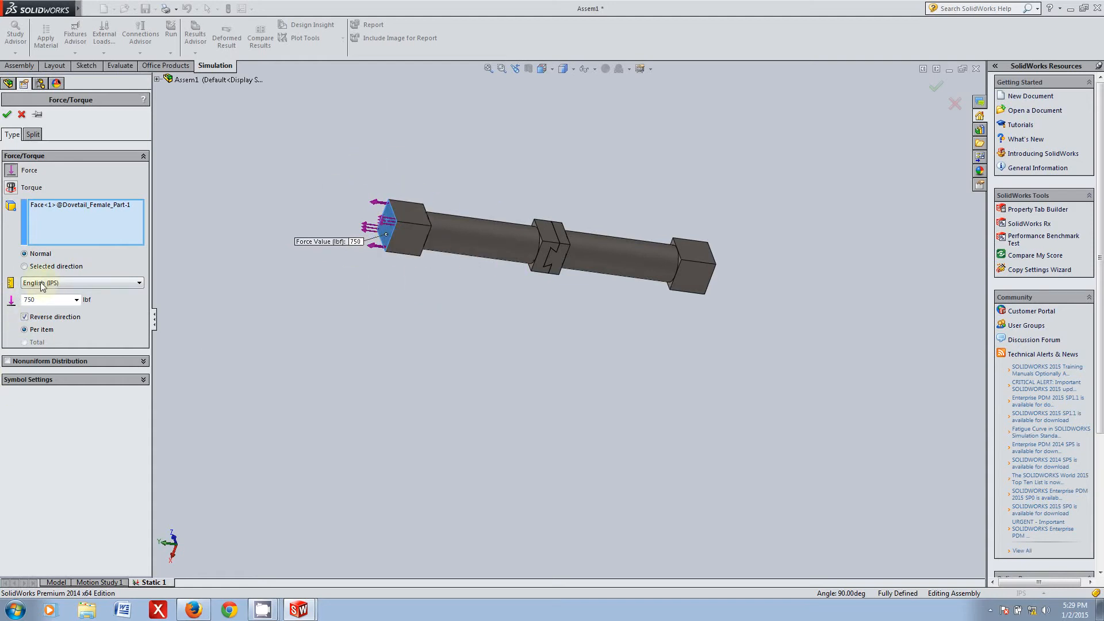
{"action": "left_click", "coordinate": [7, 114]}
- Automatically find touching-face contact sets for the male and female dovetail parts, including contacts with the rest of the assembly
{"action": "mouse_move", "coordinate": [617, 368]}
{"action": "middle_mouse_down"}
{"action": "mouse_move", "coordinate": [542, 300]}
{"action": "mouse_move", "coordinate": [520, 315]}
{"action": "middle_mouse_up"}
{"action": "middle_click_drag", "start_coordinate": [529, 177], "coordinate": [493, 217]}
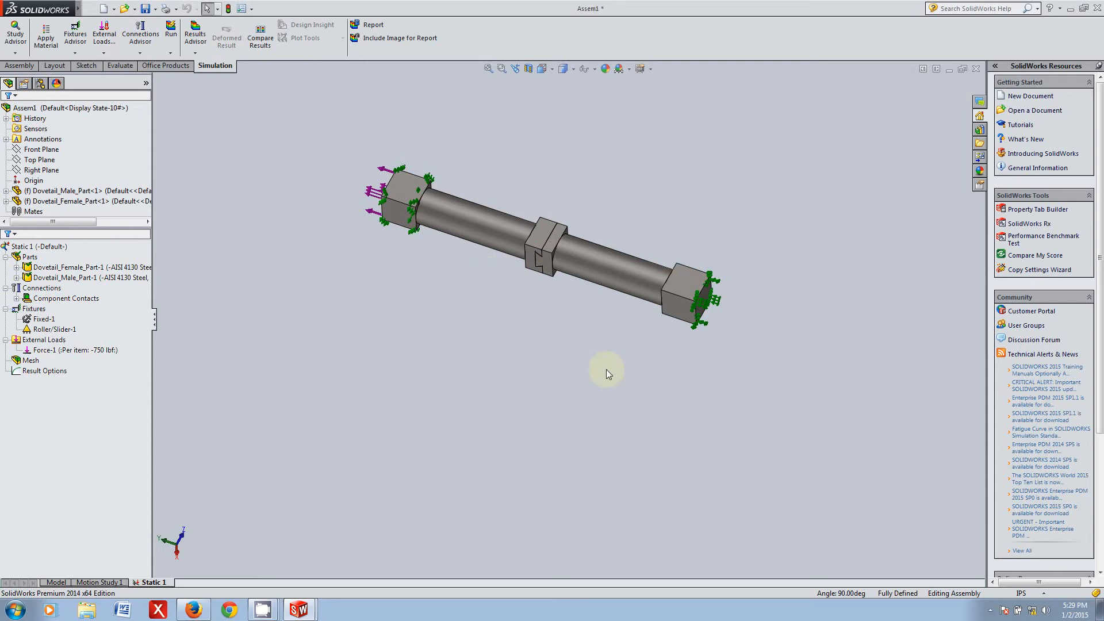
{"action": "middle_click_drag", "start_coordinate": [520, 309], "coordinate": [540, 208]}
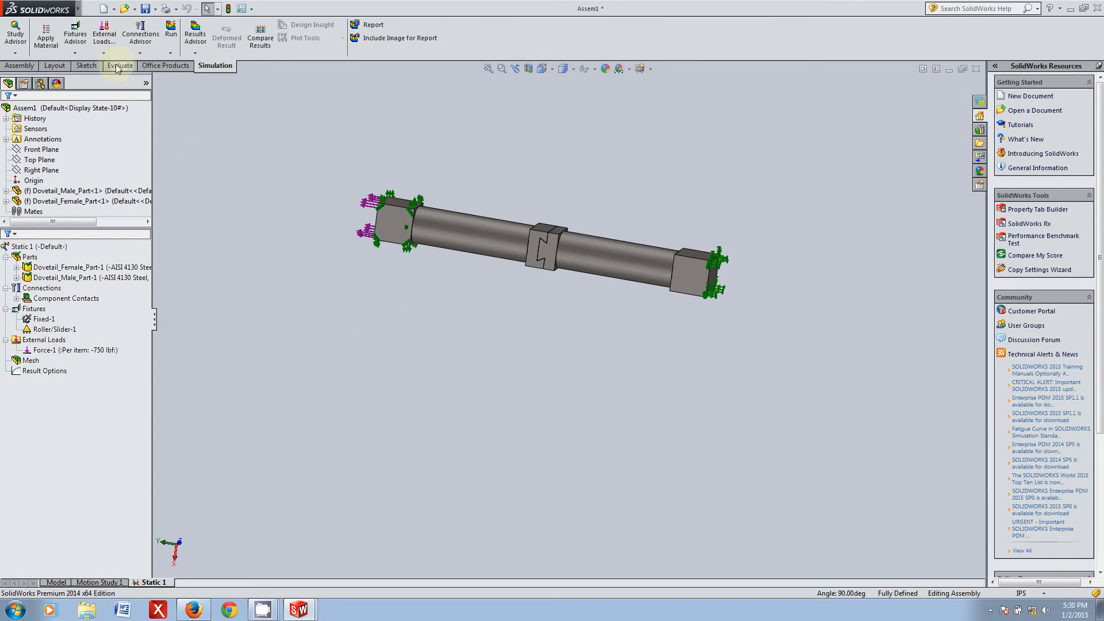
{"action": "left_click", "coordinate": [145, 54]}
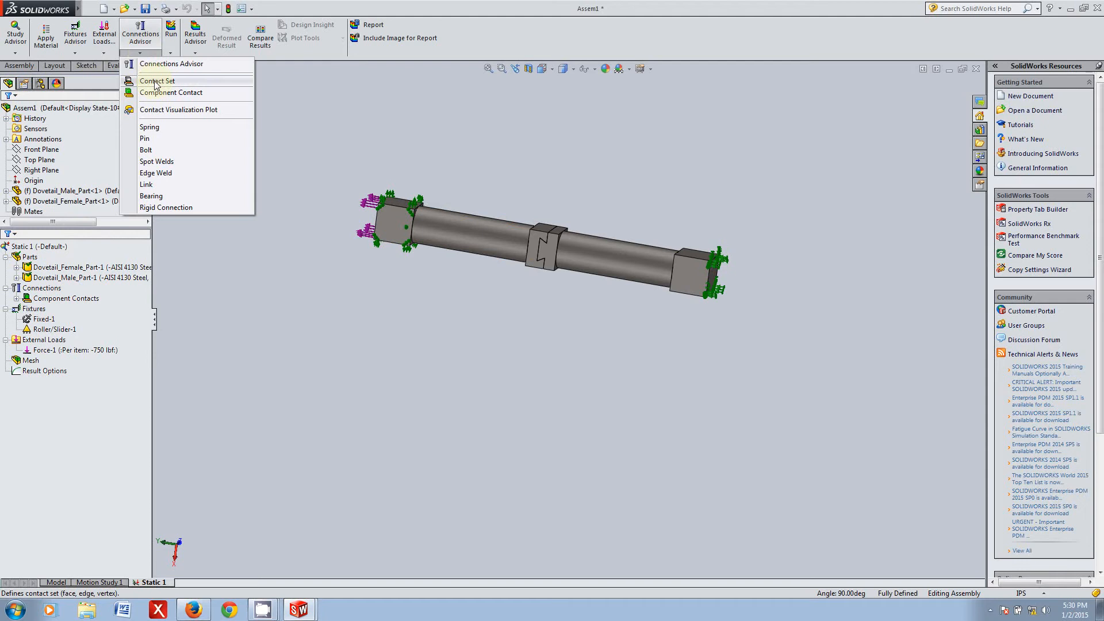
{"action": "left_click", "coordinate": [156, 81]}
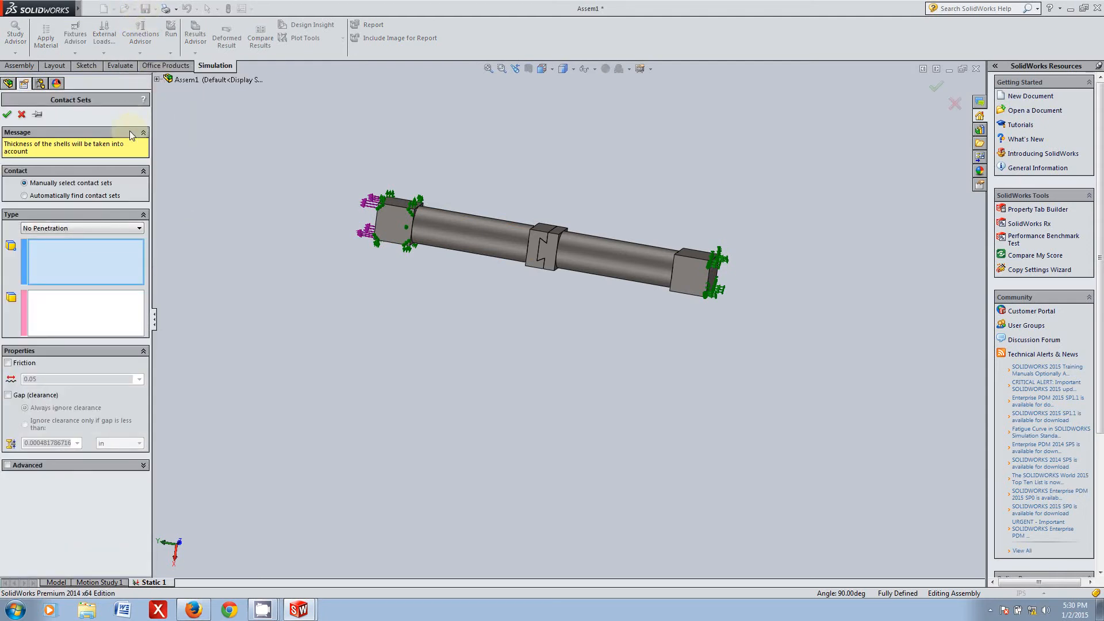
{"action": "left_click", "coordinate": [24, 196]}
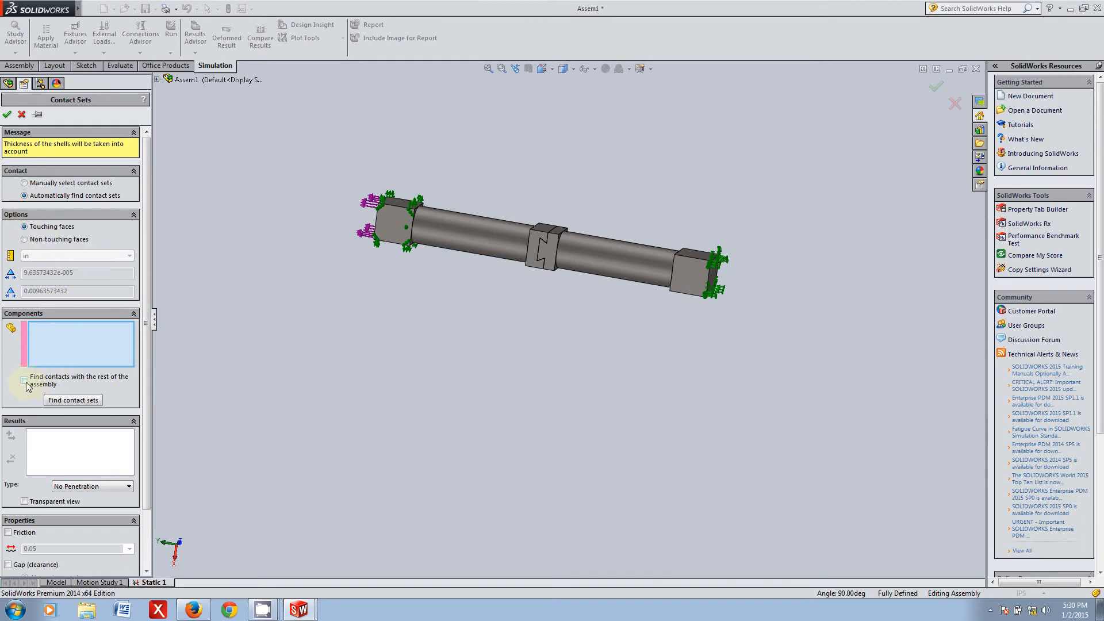
{"action": "left_click", "coordinate": [57, 350]}
{"action": "left_click_drag", "start_coordinate": [843, 164], "coordinate": [275, 369]}
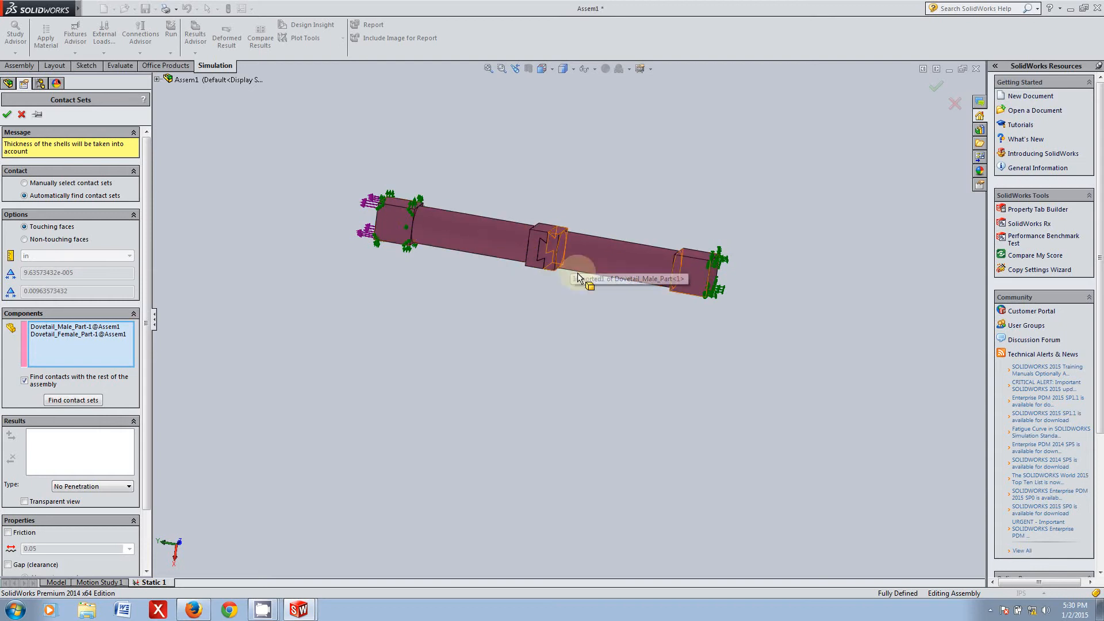
{"action": "scroll", "coordinate": [148, 315], "scroll_direction": "down", "scroll_amount": 3}
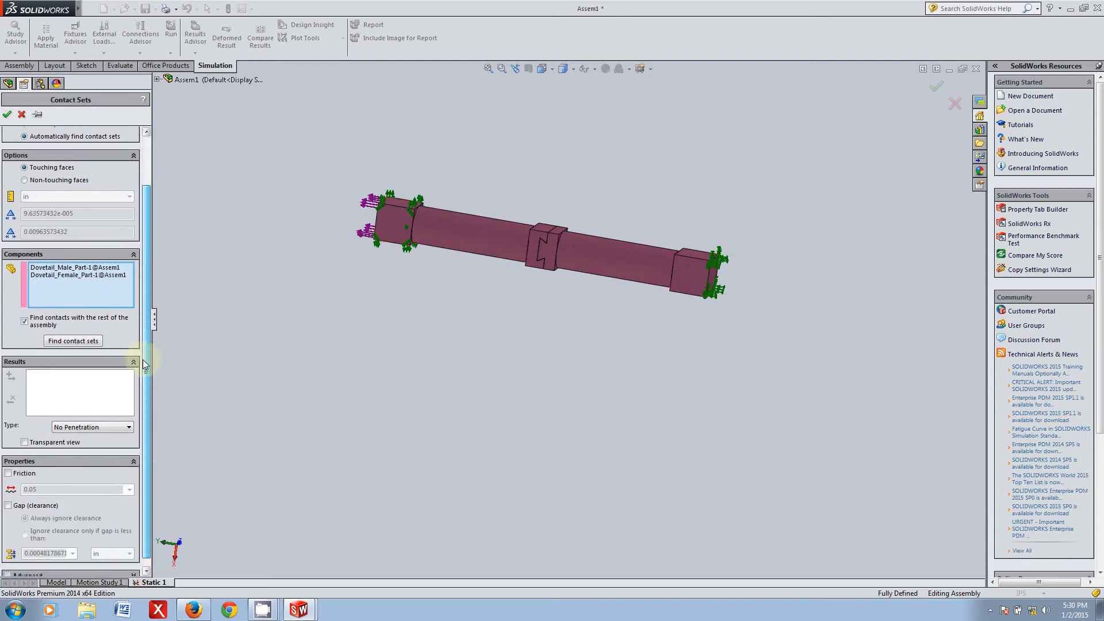
{"action": "left_click", "coordinate": [73, 334]}
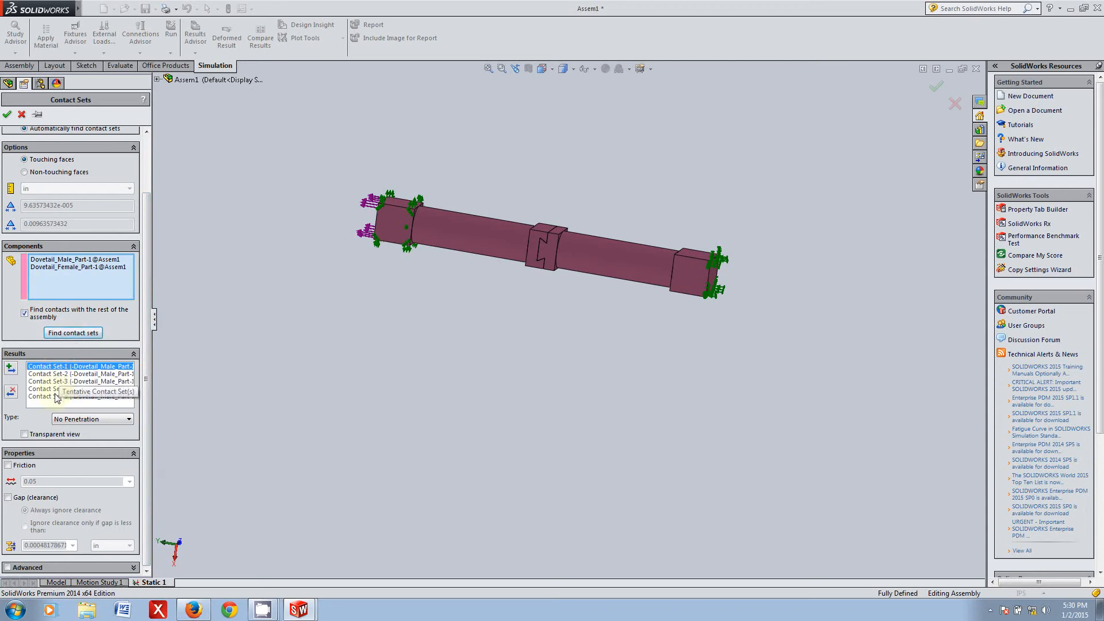
- Examine which dovetail joint faces belong to each of the found contact sets, from Contact Set-1 to Contact Set-5
{"action": "middle_click_drag", "start_coordinate": [571, 302], "coordinate": [585, 257]}
{"action": "scroll", "coordinate": [589, 252], "scroll_direction": "down", "scroll_amount": 3}
{"action": "scroll", "coordinate": [589, 252], "scroll_direction": "down", "scroll_amount": 1}
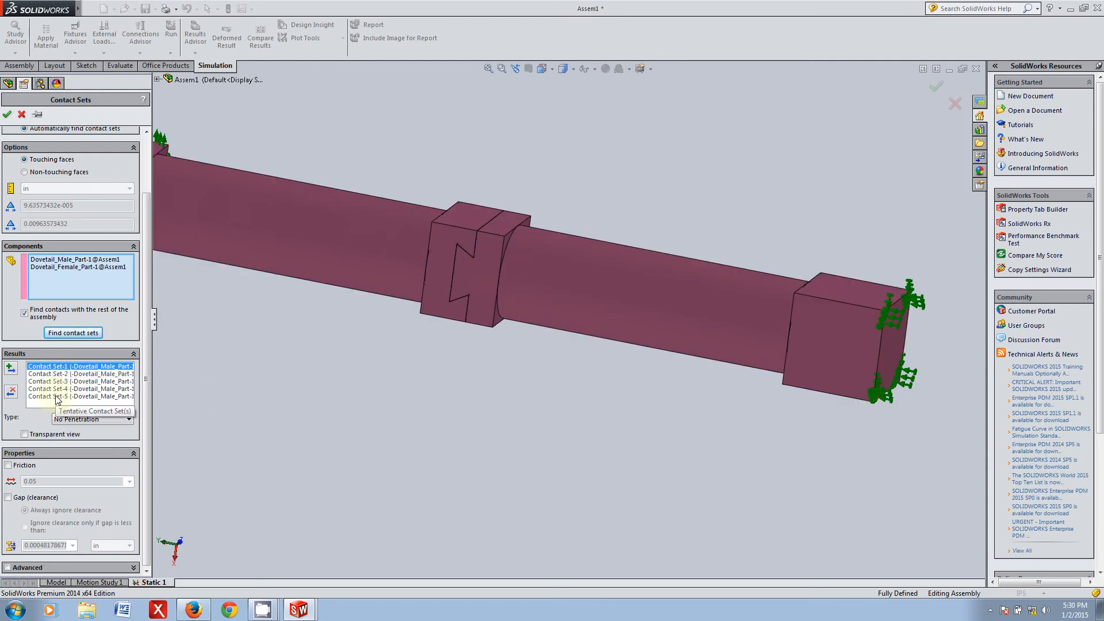
{"action": "left_click", "coordinate": [51, 367]}
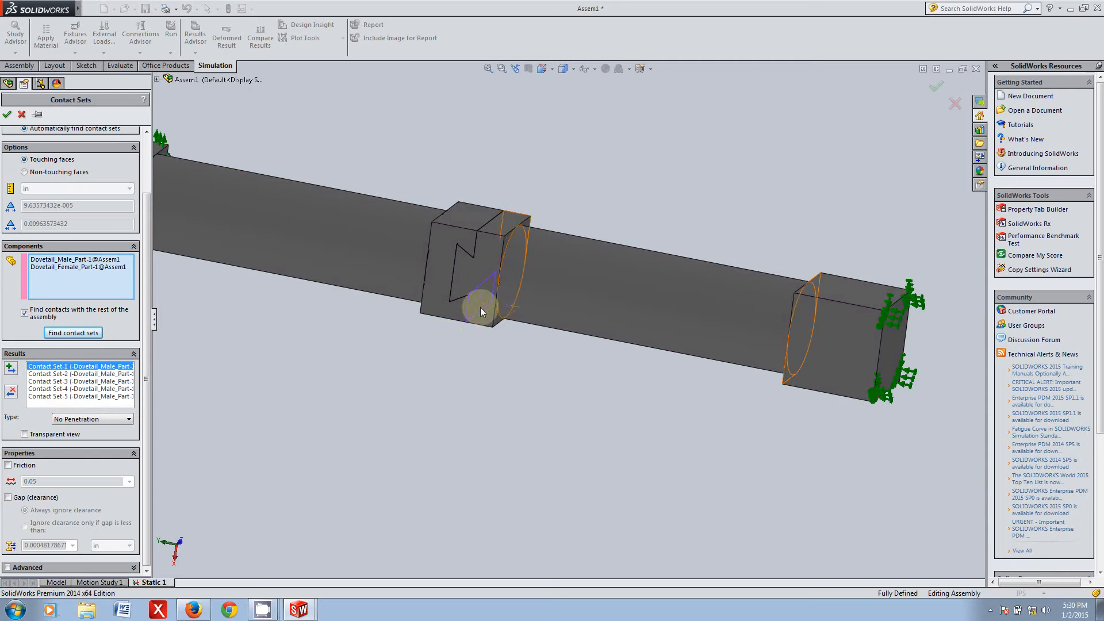
{"action": "left_click", "coordinate": [53, 373]}
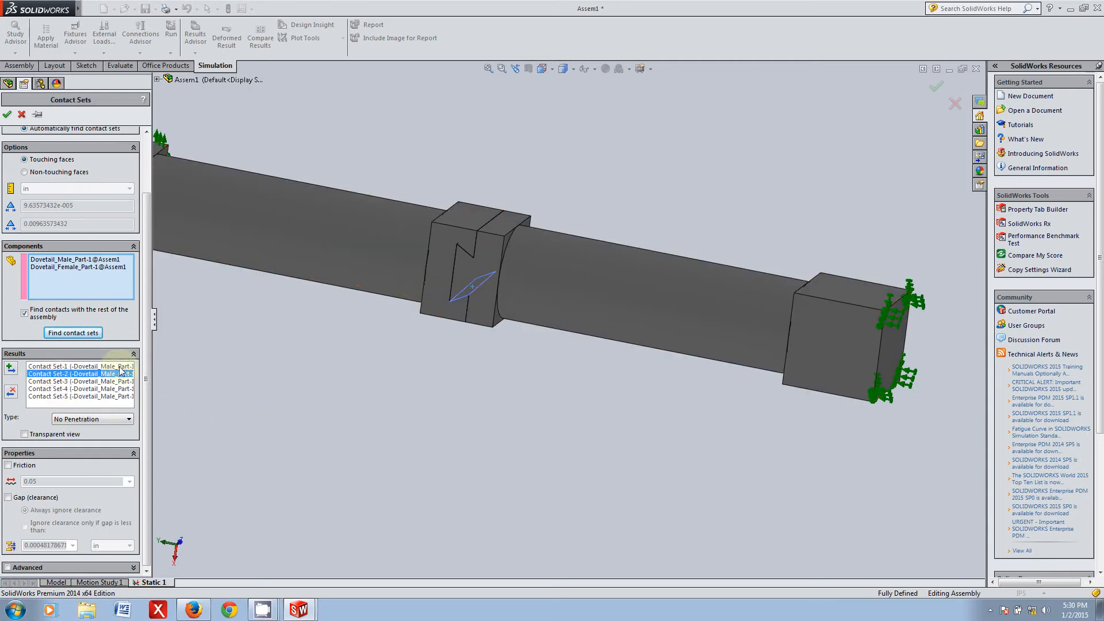
{"action": "left_click", "coordinate": [72, 382]}
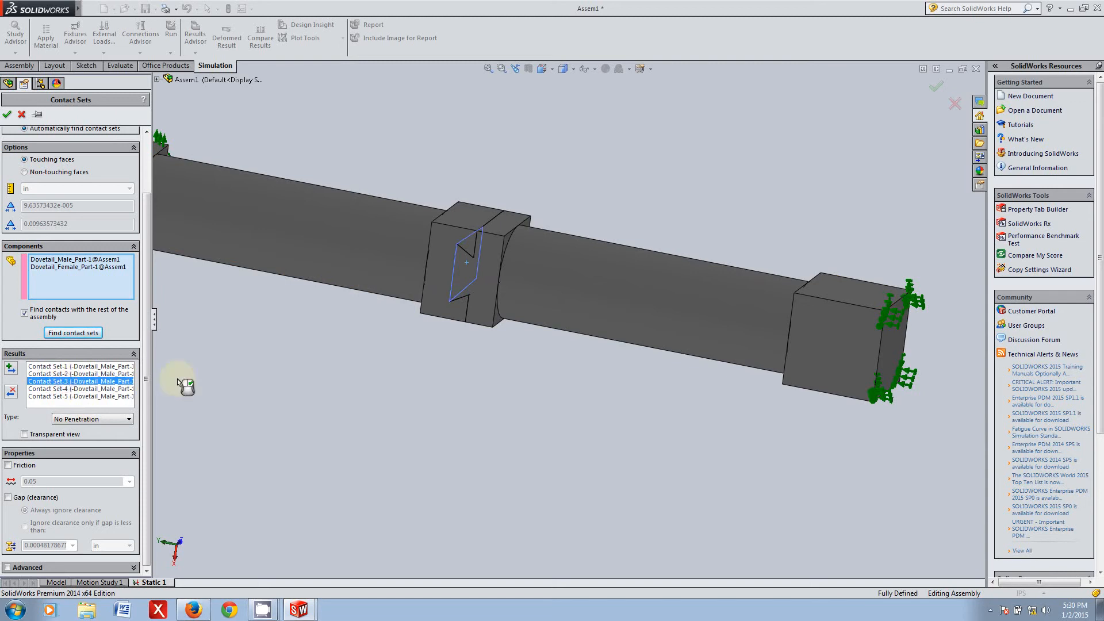
{"action": "left_click", "coordinate": [53, 389]}
{"action": "left_click", "coordinate": [53, 397]}
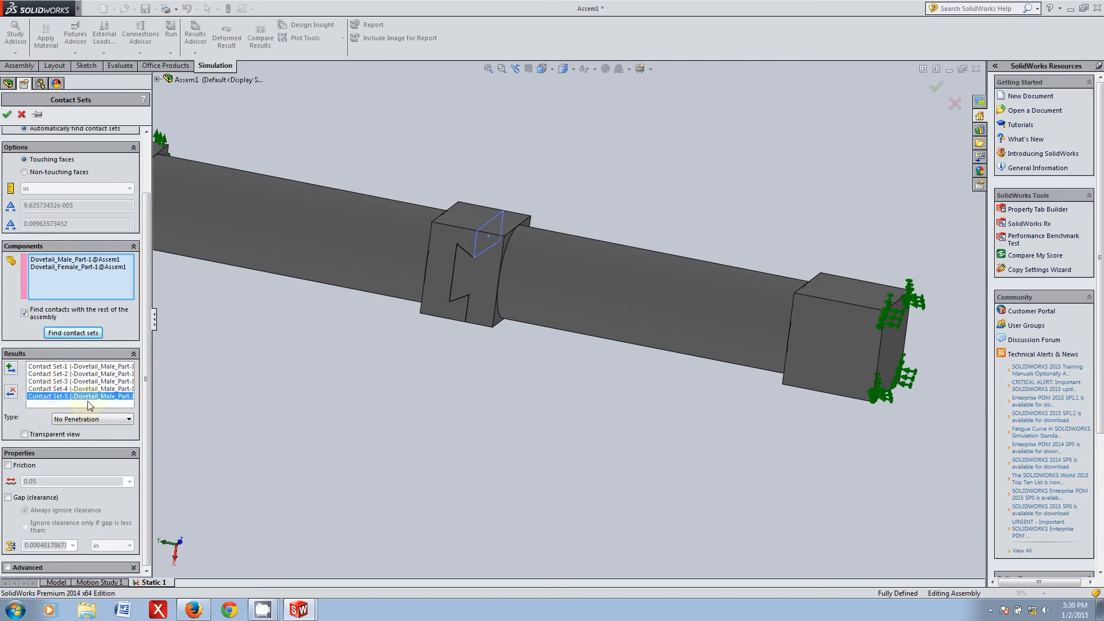
- Create all five found contact sets with the No Penetration type and accept the contact definition
{"action": "left_click", "coordinate": [58, 366]}
{"action": "left_click", "coordinate": [53, 396], "text": "shift"}
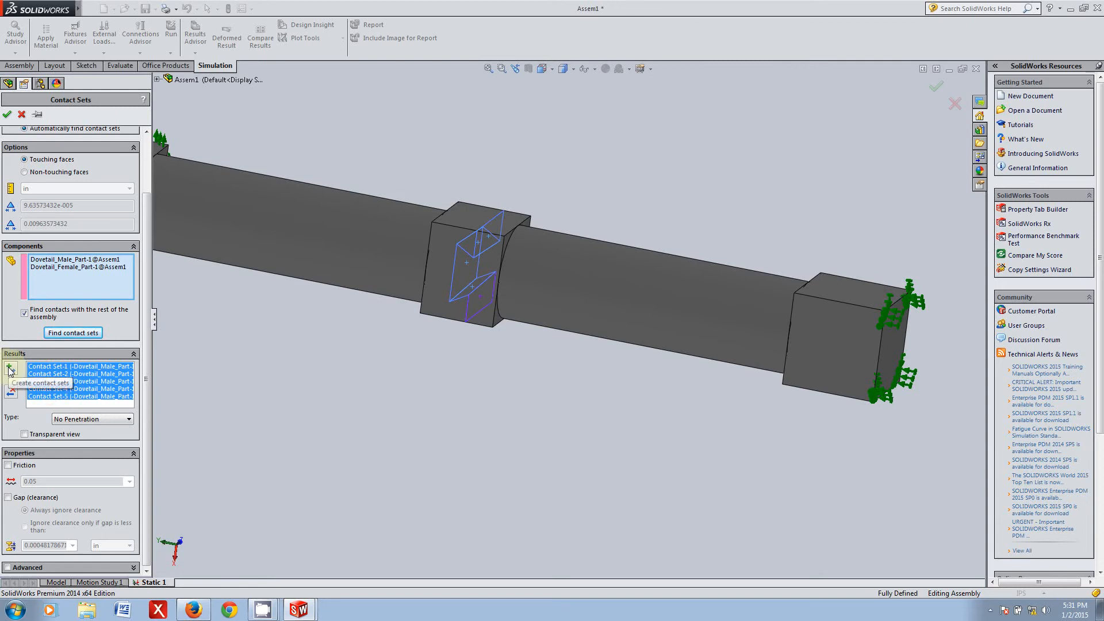
{"action": "left_click", "coordinate": [127, 419]}
{"action": "left_click", "coordinate": [80, 430]}
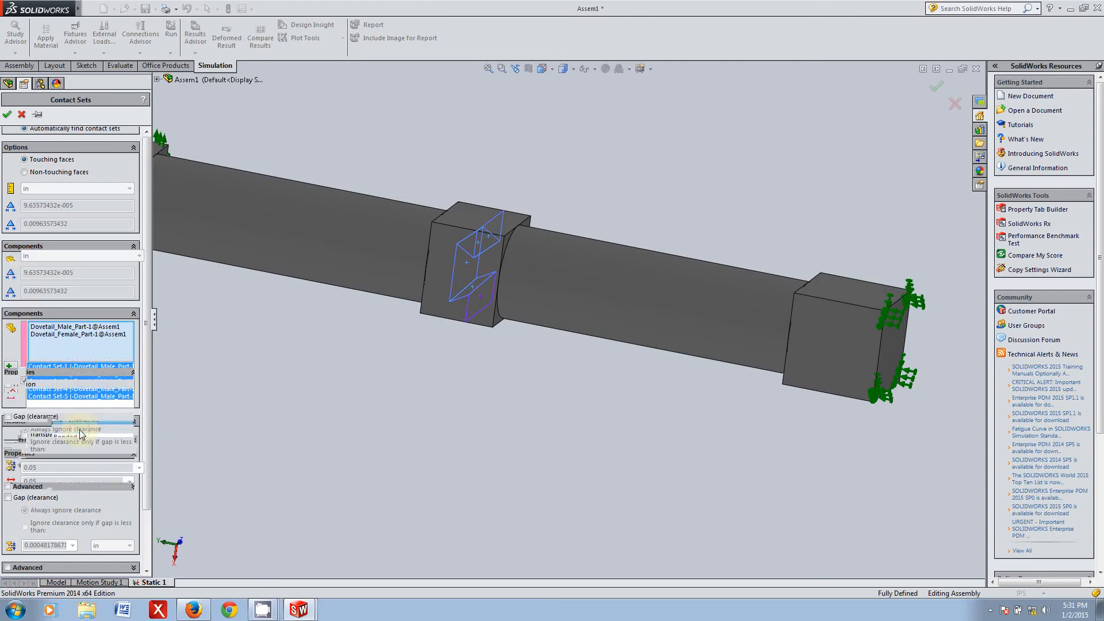
{"action": "scroll", "coordinate": [148, 310], "scroll_direction": "down", "scroll_amount": 3}
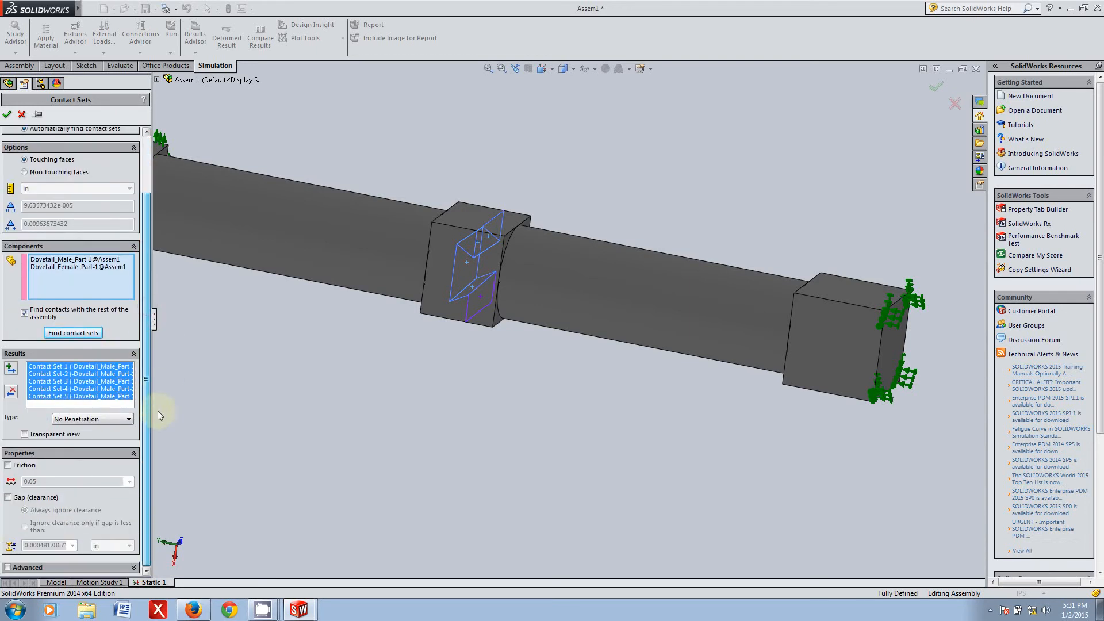
{"action": "left_click", "coordinate": [10, 368]}
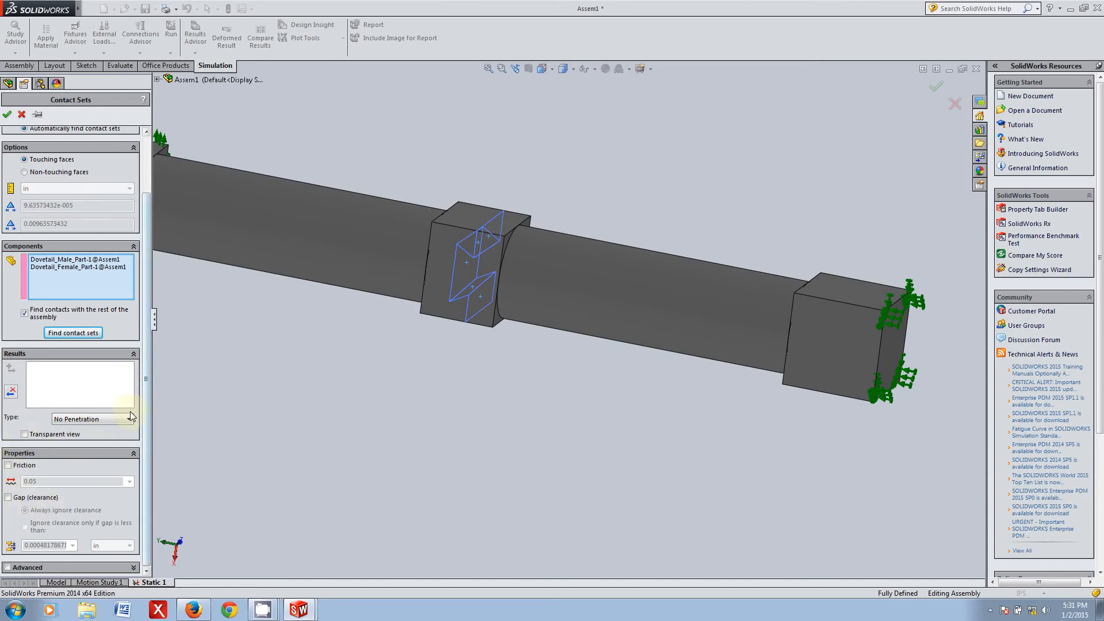
{"action": "left_click_drag", "start_coordinate": [143, 416], "coordinate": [144, 352]}
{"action": "left_click", "coordinate": [7, 115]}
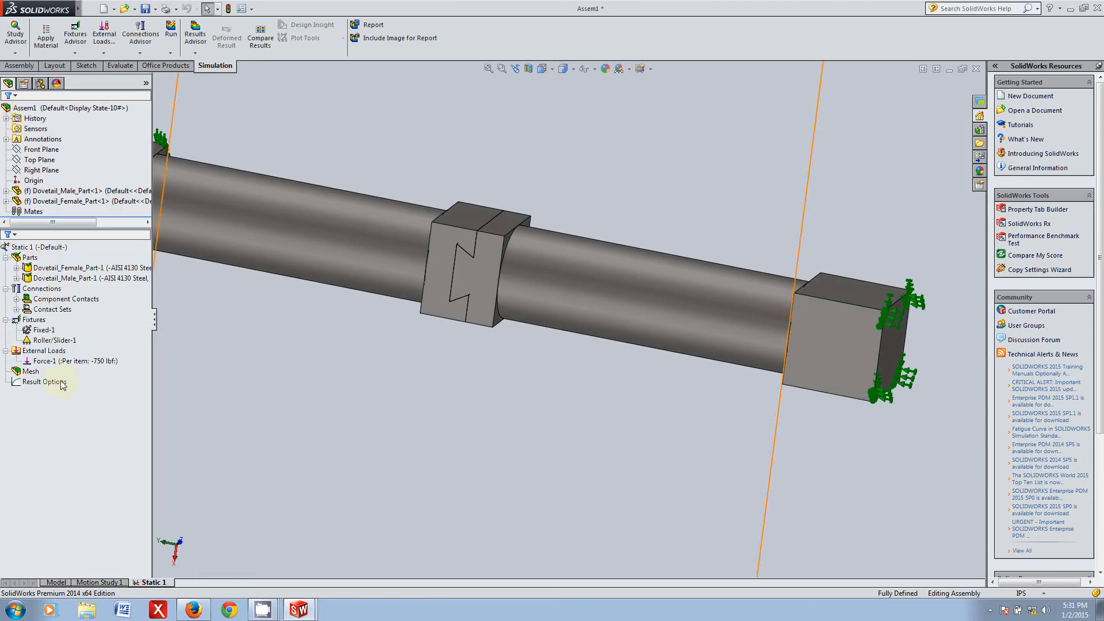
- Run the static study, expand the solver status details and move the solver window clear of the dovetail joint
{"action": "scroll", "coordinate": [533, 414], "scroll_direction": "up", "scroll_amount": 4}
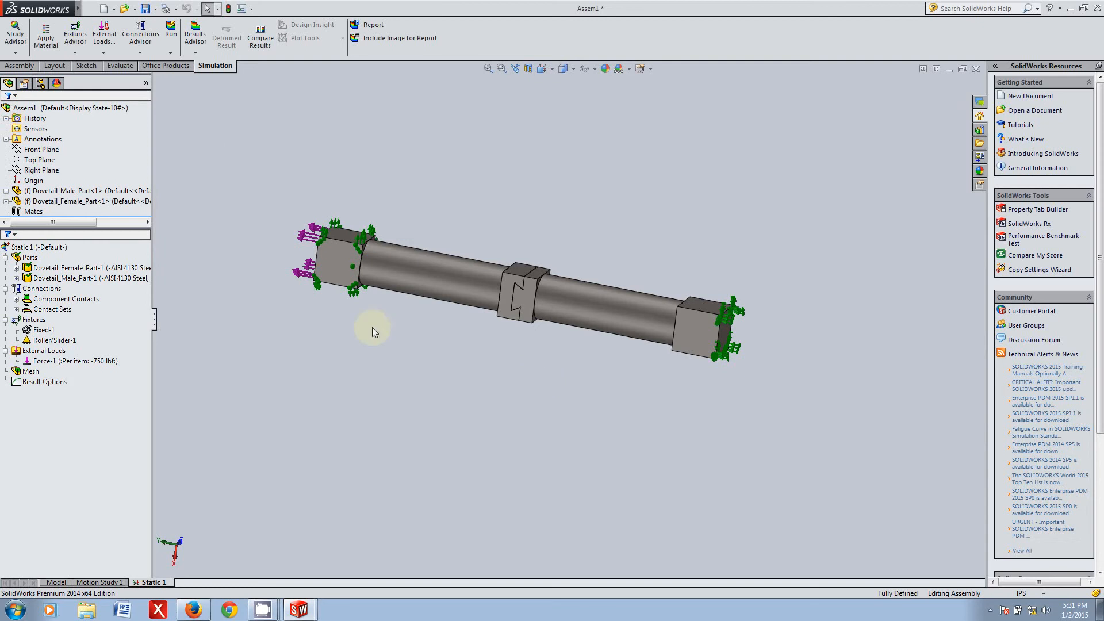
{"action": "left_click", "coordinate": [171, 31]}
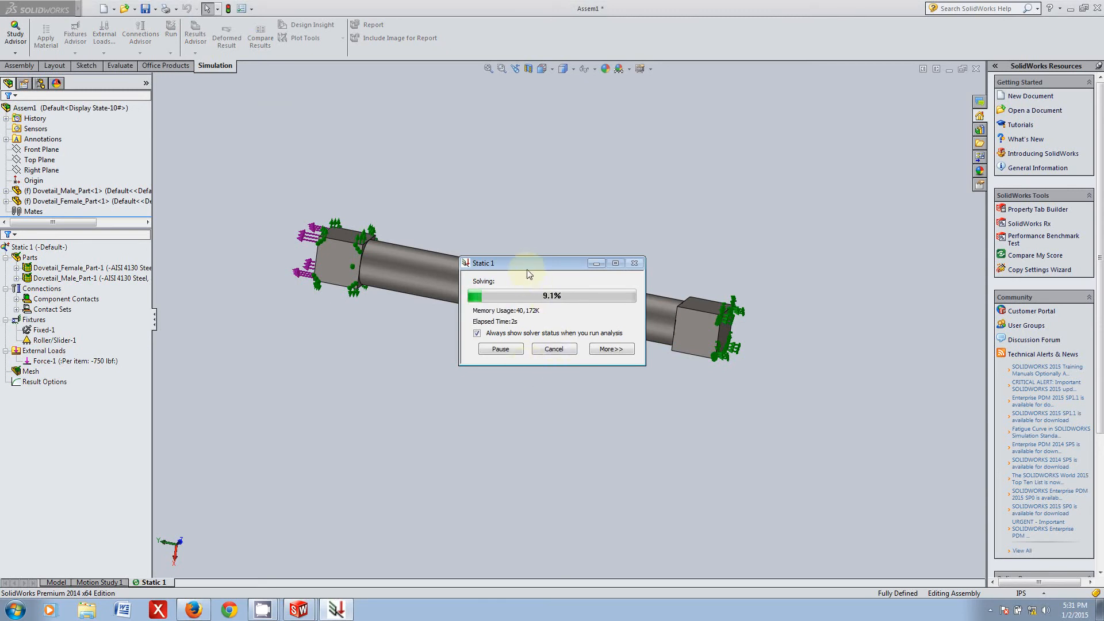
{"action": "left_click", "coordinate": [612, 348]}
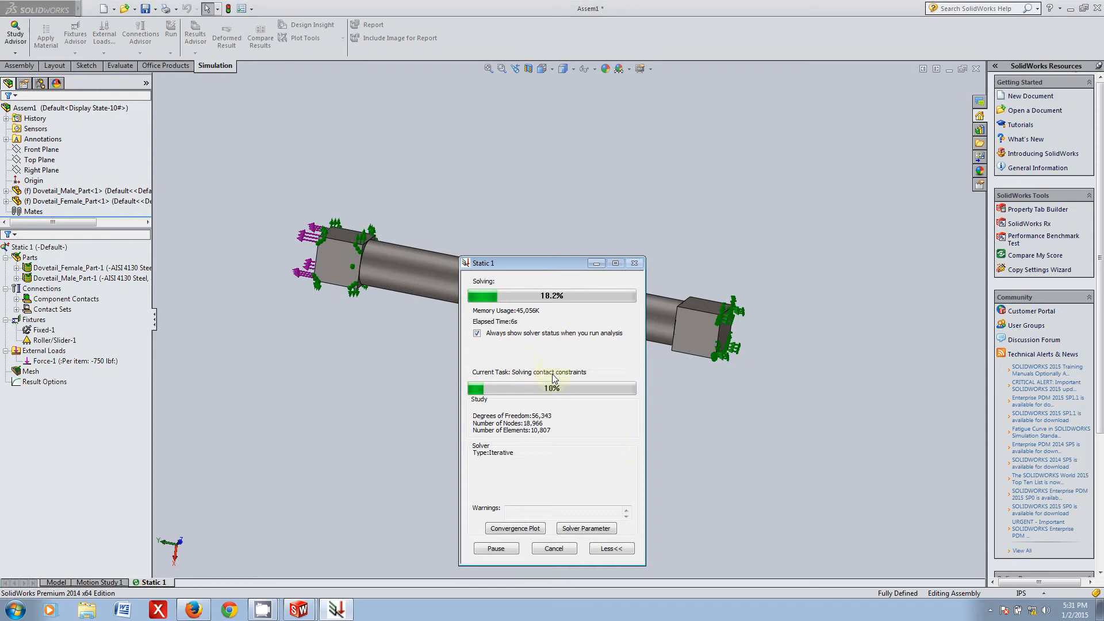
{"action": "left_click_drag", "start_coordinate": [536, 264], "coordinate": [766, 230]}
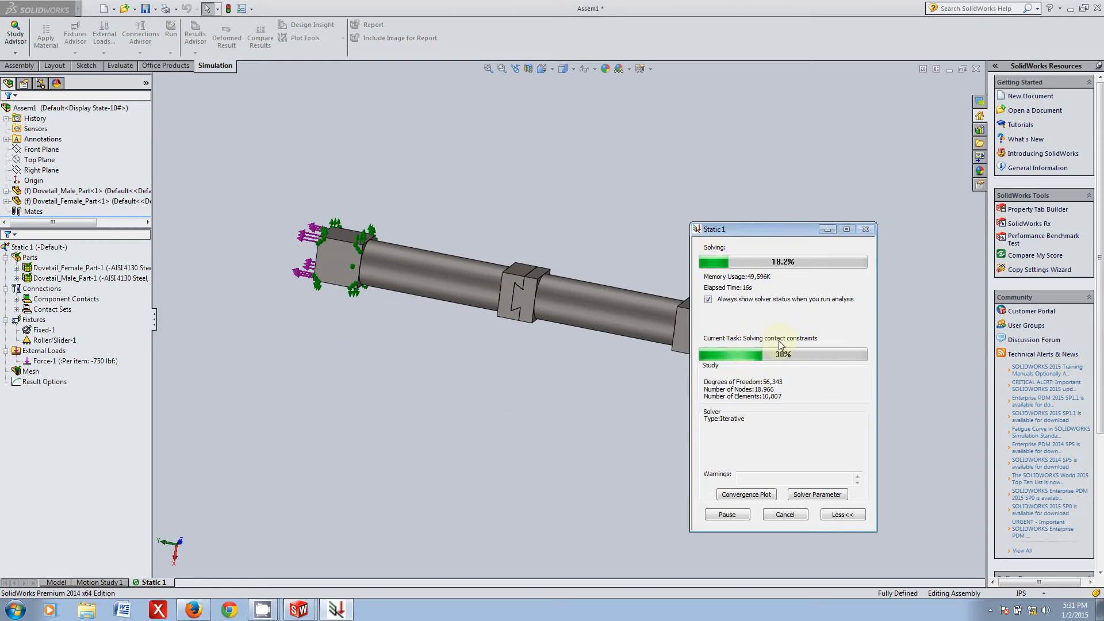
- Examine the von Mises stress plot around the dovetail joint and both shafts from several sides
{"action": "left_click", "coordinate": [754, 496]}
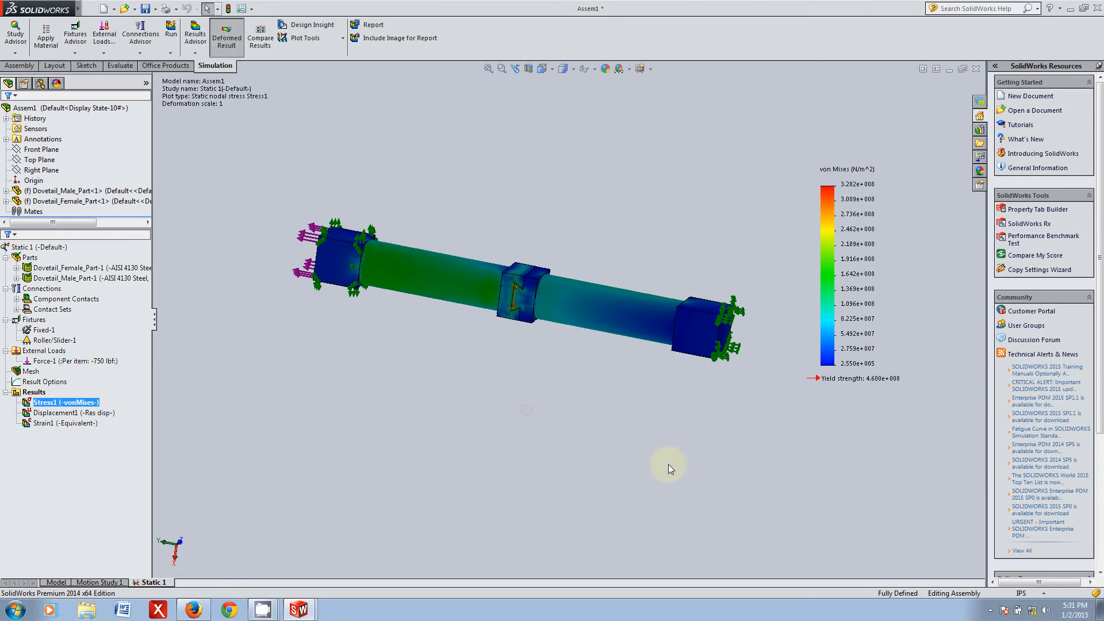
{"action": "scroll", "coordinate": [544, 329], "scroll_direction": "up", "scroll_amount": 2}
{"action": "middle_click_drag", "start_coordinate": [530, 194], "coordinate": [572, 345]}
{"action": "middle_click_drag", "start_coordinate": [630, 512], "coordinate": [636, 289]}
{"action": "middle_click_drag", "start_coordinate": [499, 171], "coordinate": [637, 402]}
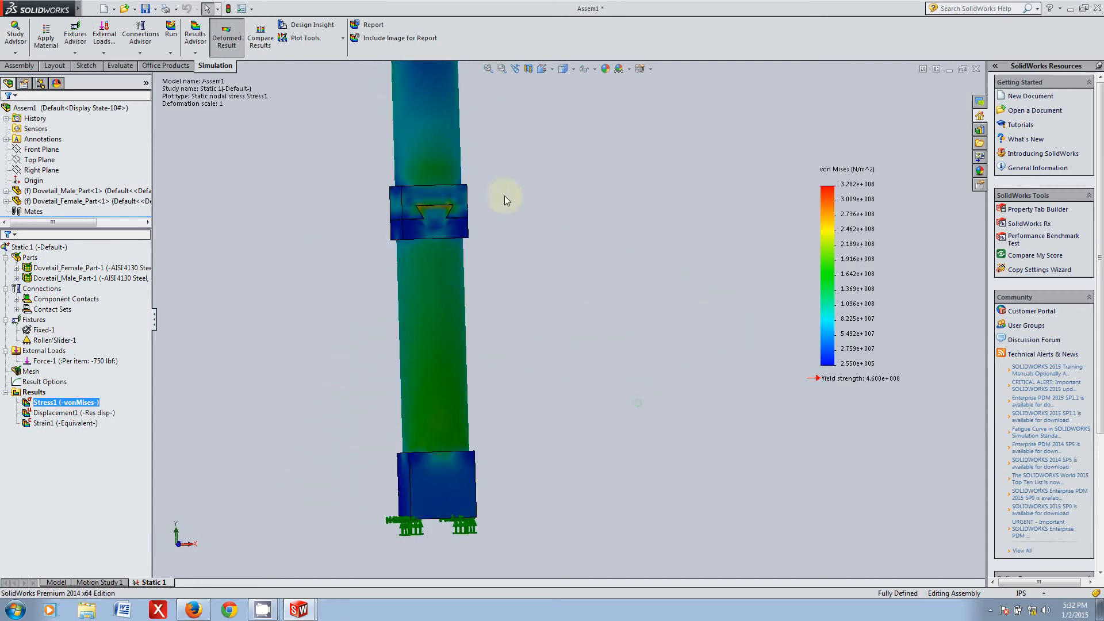
{"action": "middle_click_drag", "start_coordinate": [355, 197], "coordinate": [547, 213]}
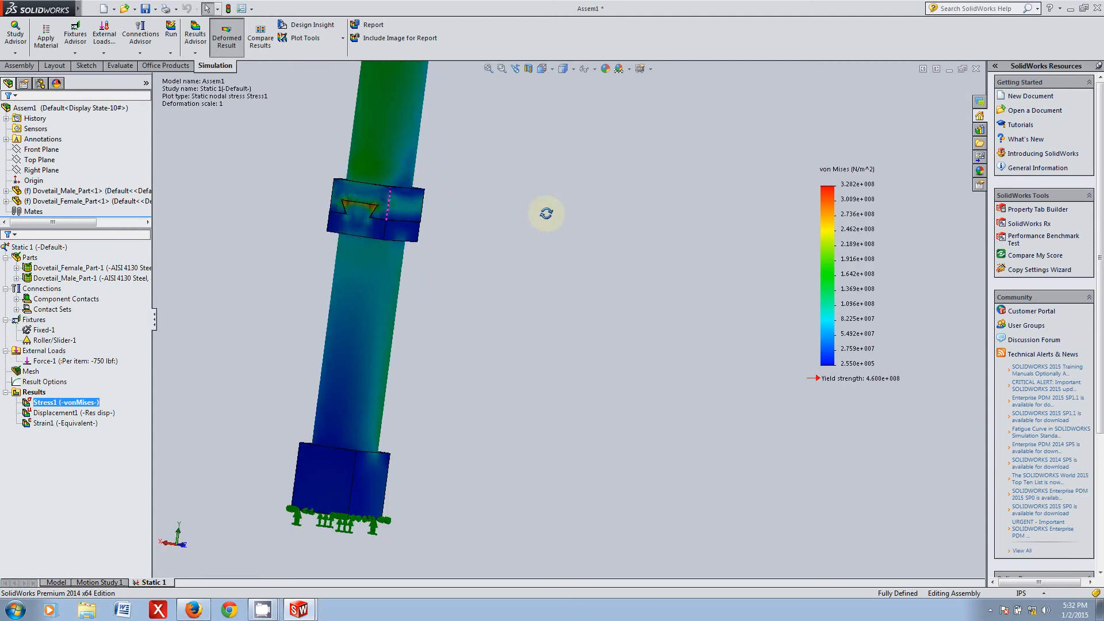
{"action": "middle_click_drag", "start_coordinate": [377, 207], "coordinate": [248, 188]}
- Display the existing resultant displacement plot in place of the von Mises stress plot
{"action": "left_click", "coordinate": [55, 404]}
{"action": "left_click", "coordinate": [65, 424], "text": "ctrl"}
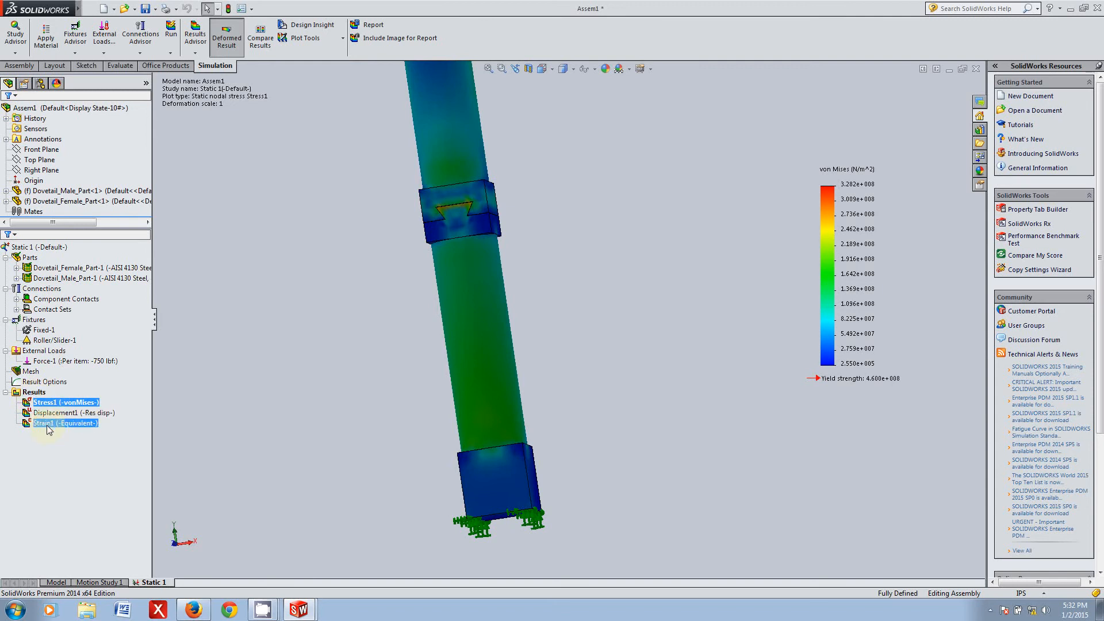
{"action": "left_click", "coordinate": [46, 413]}
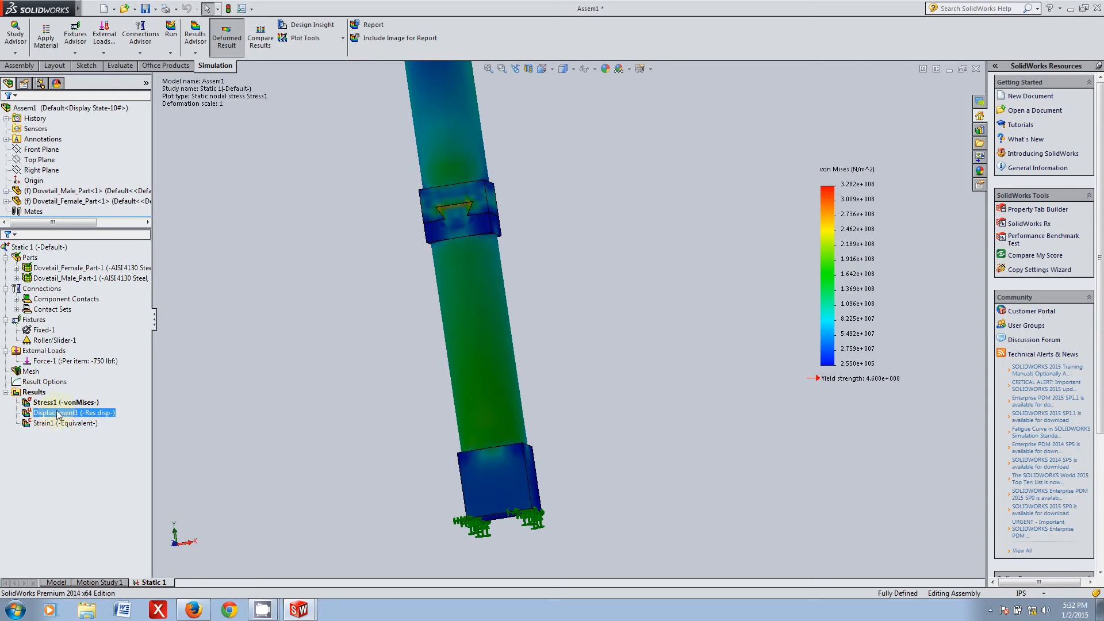
{"action": "double_click", "coordinate": [50, 413]}
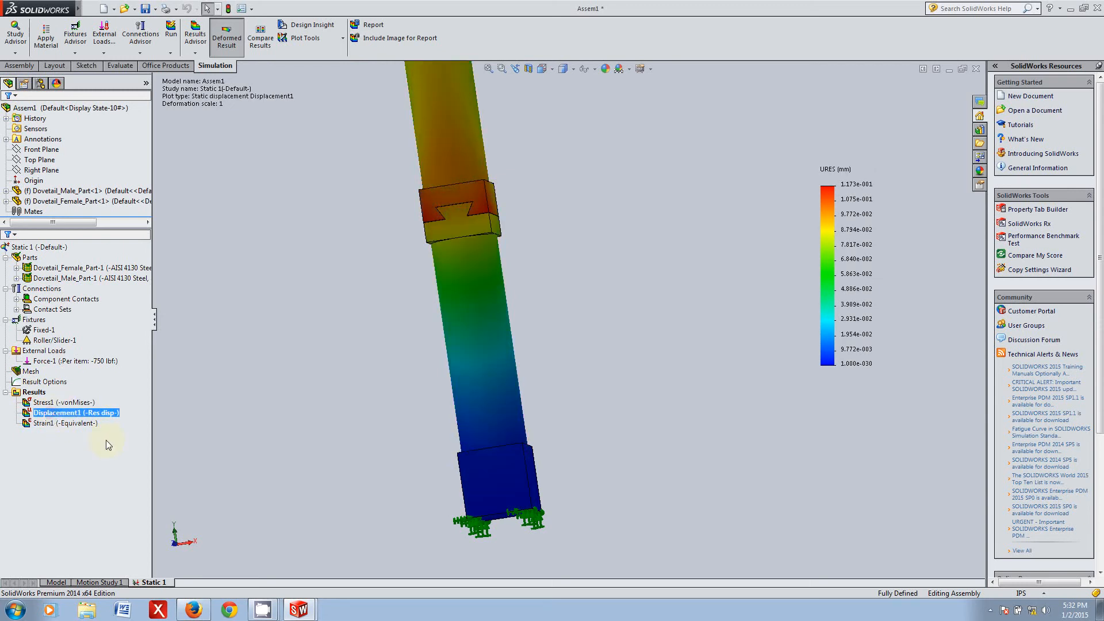
- Define a new resultant displacement plot in mm with a user-defined deformed shape scale of 50
{"action": "right_click", "coordinate": [40, 414]}
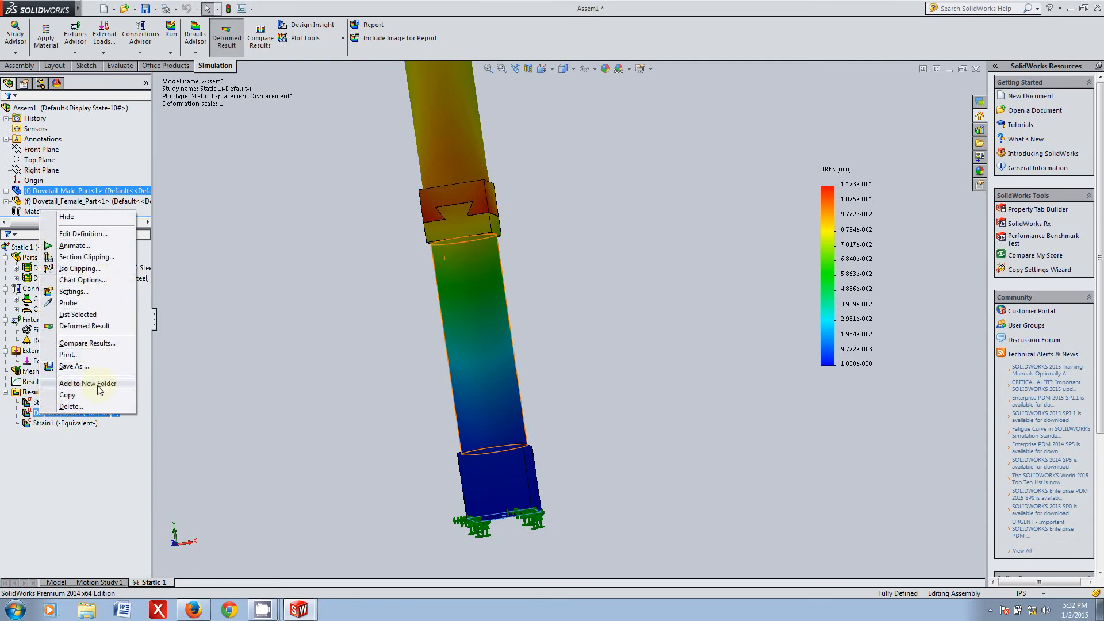
{"action": "left_click", "coordinate": [32, 460]}
{"action": "right_click", "coordinate": [38, 393]}
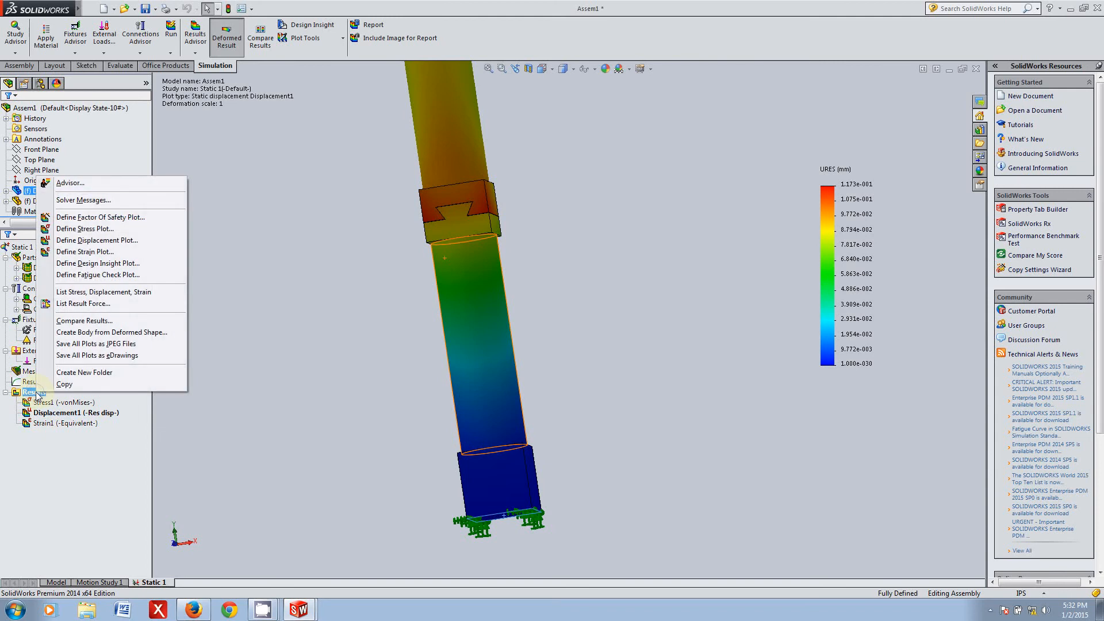
{"action": "left_click", "coordinate": [111, 241]}
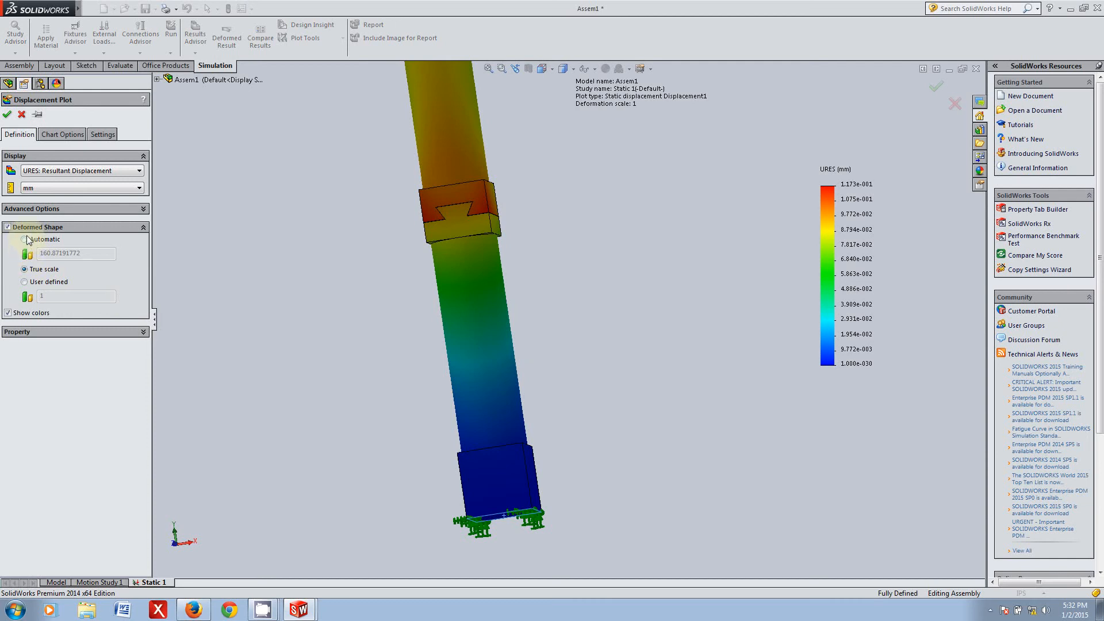
{"action": "left_click", "coordinate": [25, 239]}
{"action": "left_click", "coordinate": [24, 282]}
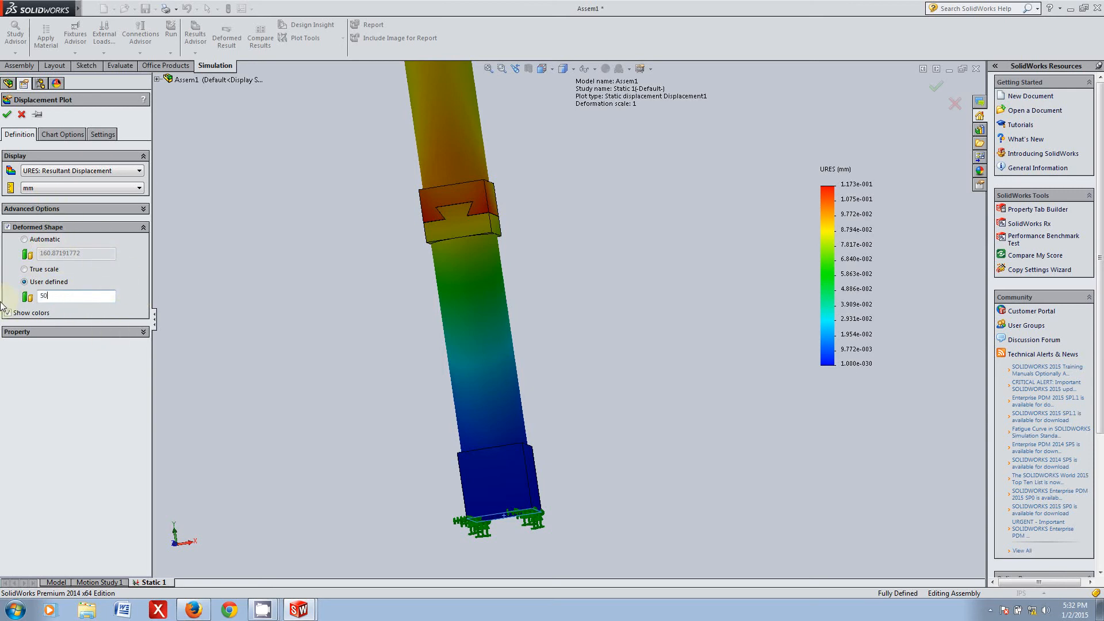
{"action": "left_click", "coordinate": [6, 114]}
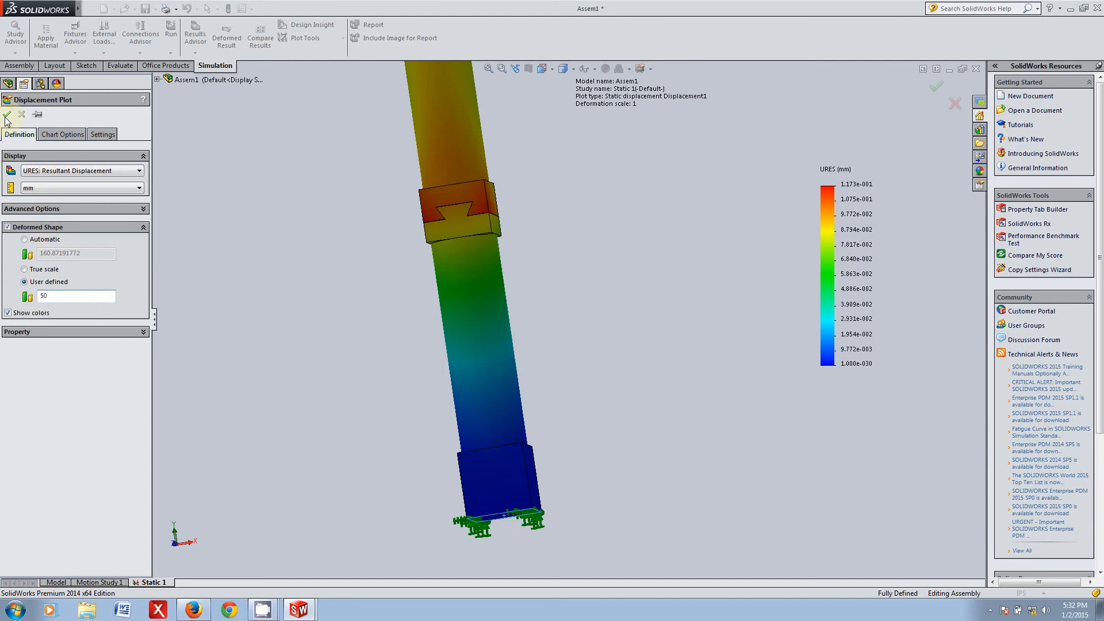
- Examine from several sides how the dovetail faces separate and deform in the exaggerated displacement plot
{"action": "middle_click_drag", "start_coordinate": [572, 194], "coordinate": [573, 221]}
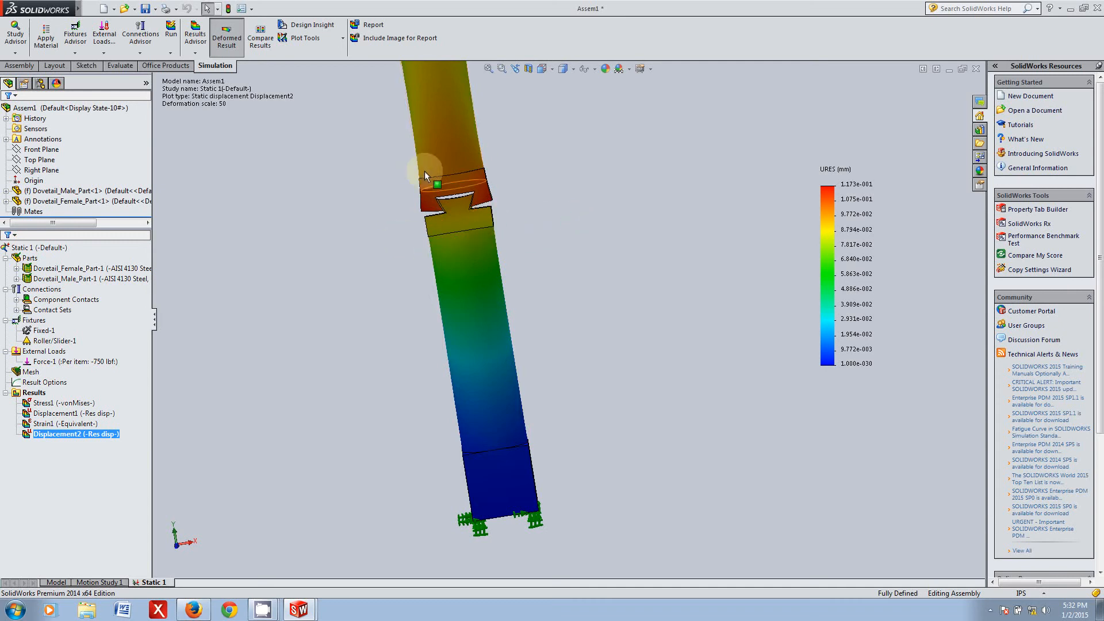
{"action": "scroll", "coordinate": [449, 208], "scroll_direction": "down", "scroll_amount": 2}
{"action": "scroll", "coordinate": [449, 208], "scroll_direction": "down", "scroll_amount": 2}
{"action": "middle_click_drag", "start_coordinate": [602, 253], "coordinate": [612, 255]}
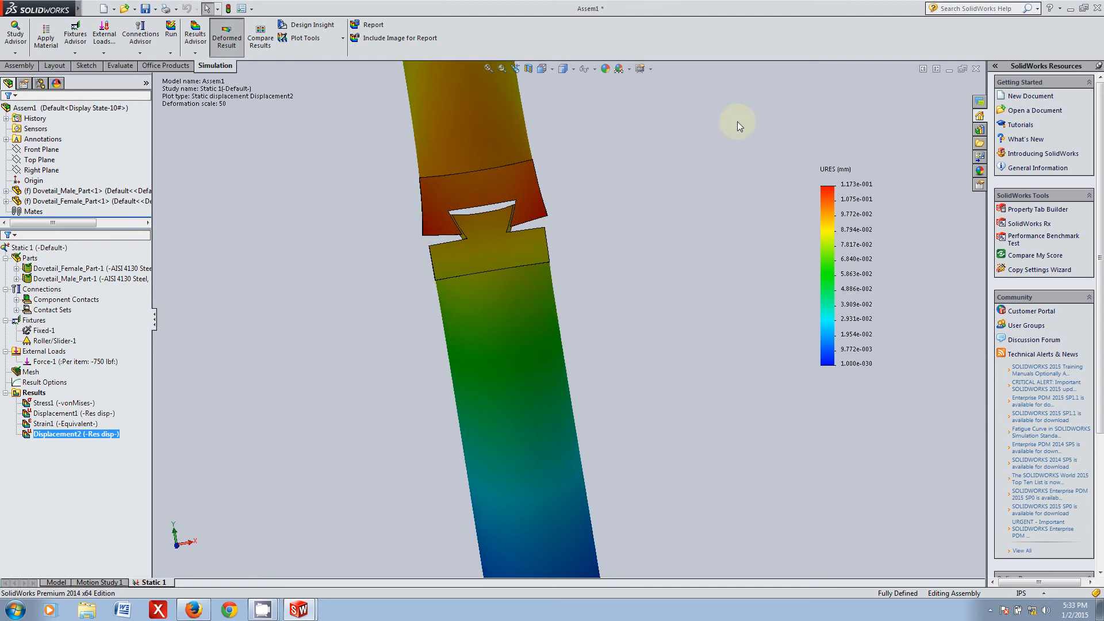
{"action": "middle_click_drag", "start_coordinate": [591, 311], "coordinate": [522, 278]}
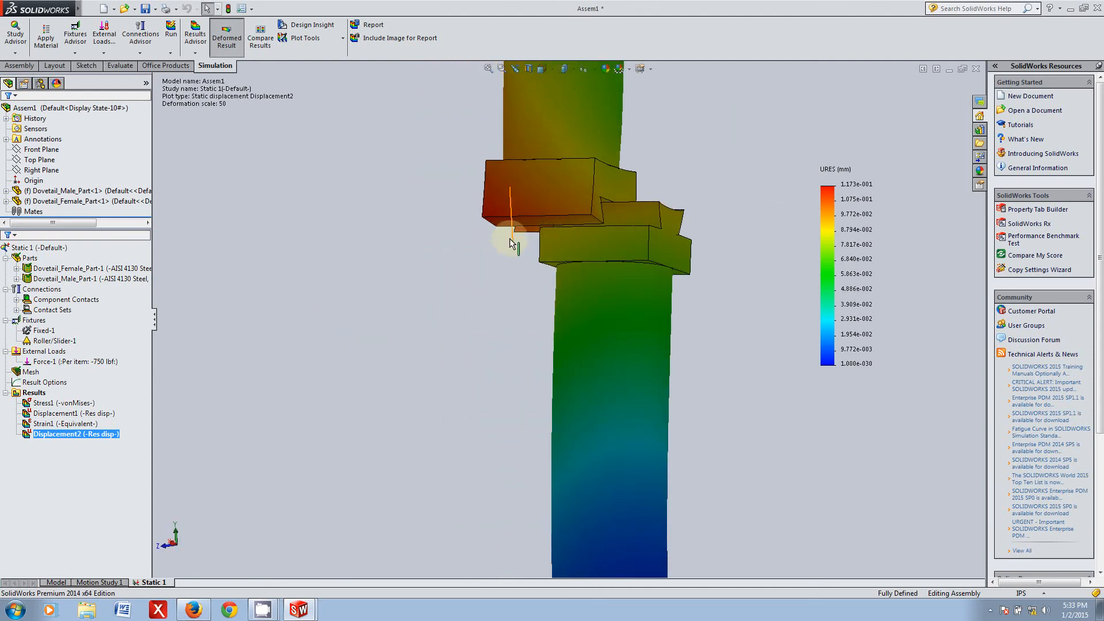
{"action": "middle_click_drag", "start_coordinate": [373, 218], "coordinate": [468, 263]}
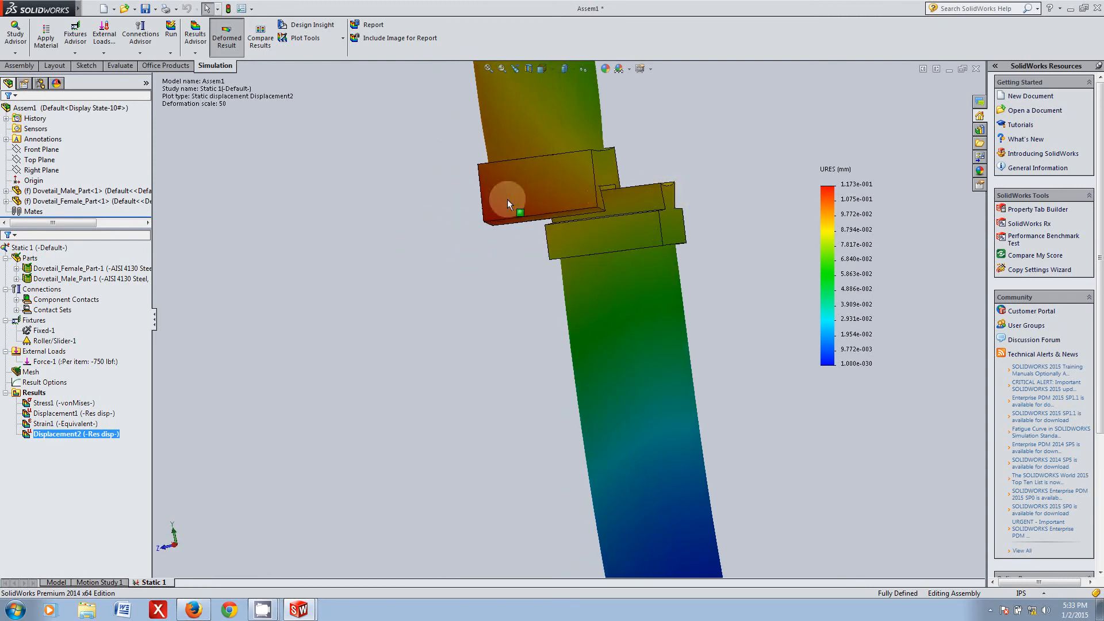
{"action": "middle_click_drag", "start_coordinate": [434, 258], "coordinate": [578, 240]}
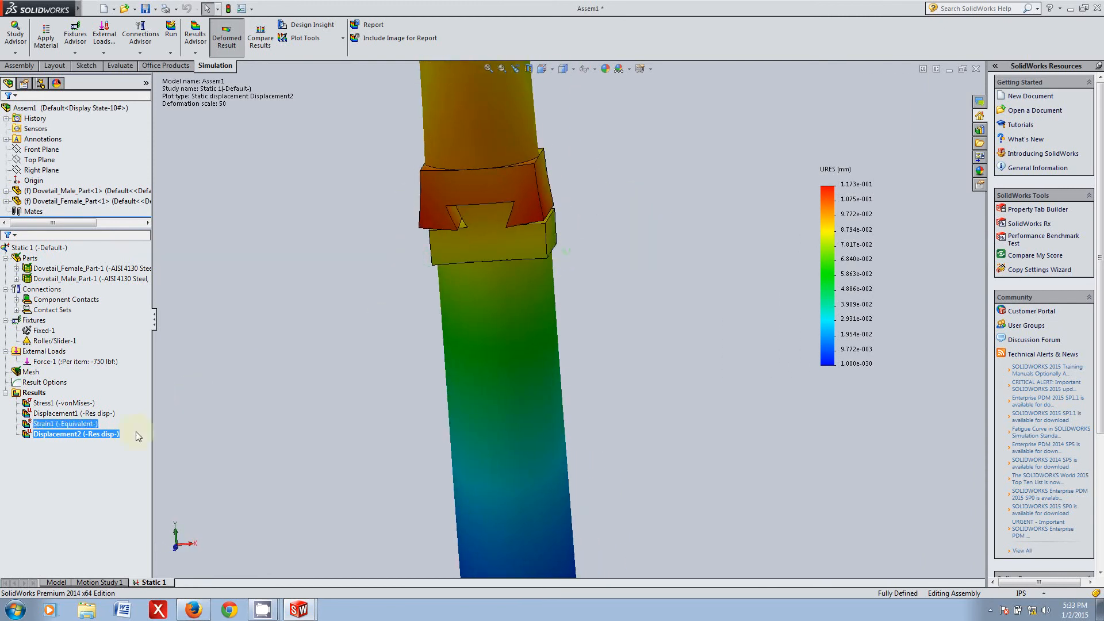
{"action": "middle_click_drag", "start_coordinate": [430, 246], "coordinate": [384, 162]}
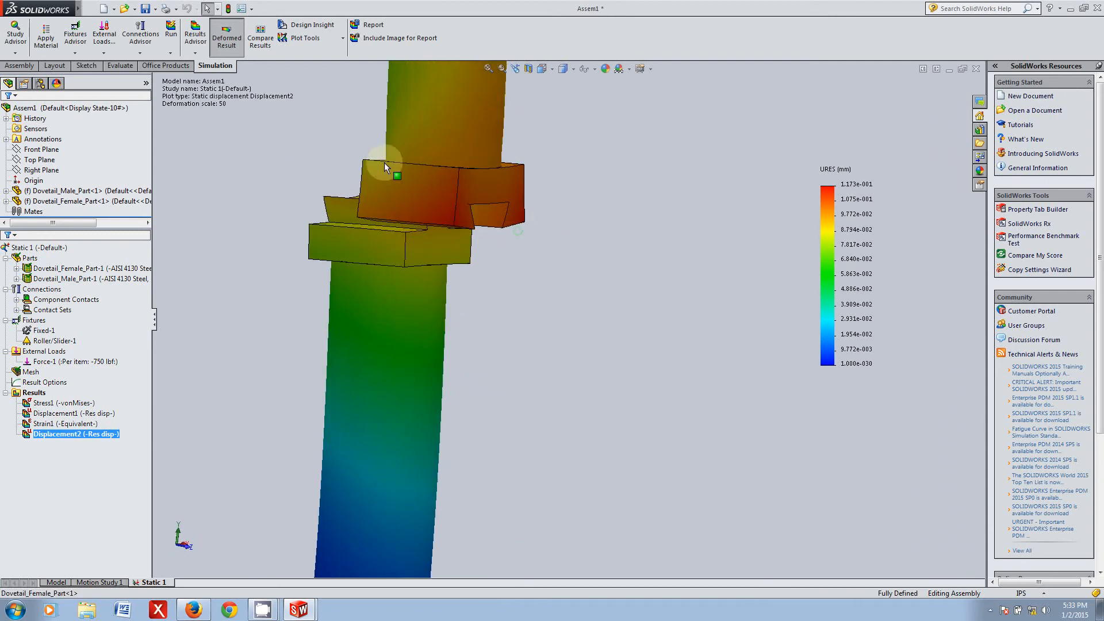
{"action": "middle_click_drag", "start_coordinate": [312, 228], "coordinate": [250, 231]}
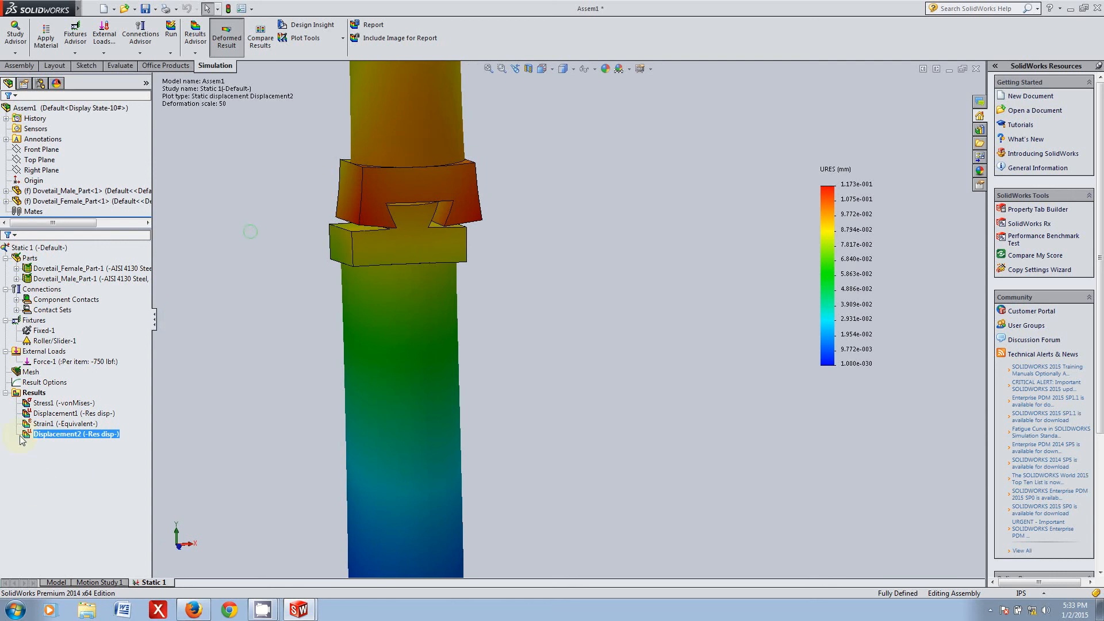
- Show the existing von Mises stress plot and define a second one in ksi at true scale
{"action": "left_click", "coordinate": [42, 405]}
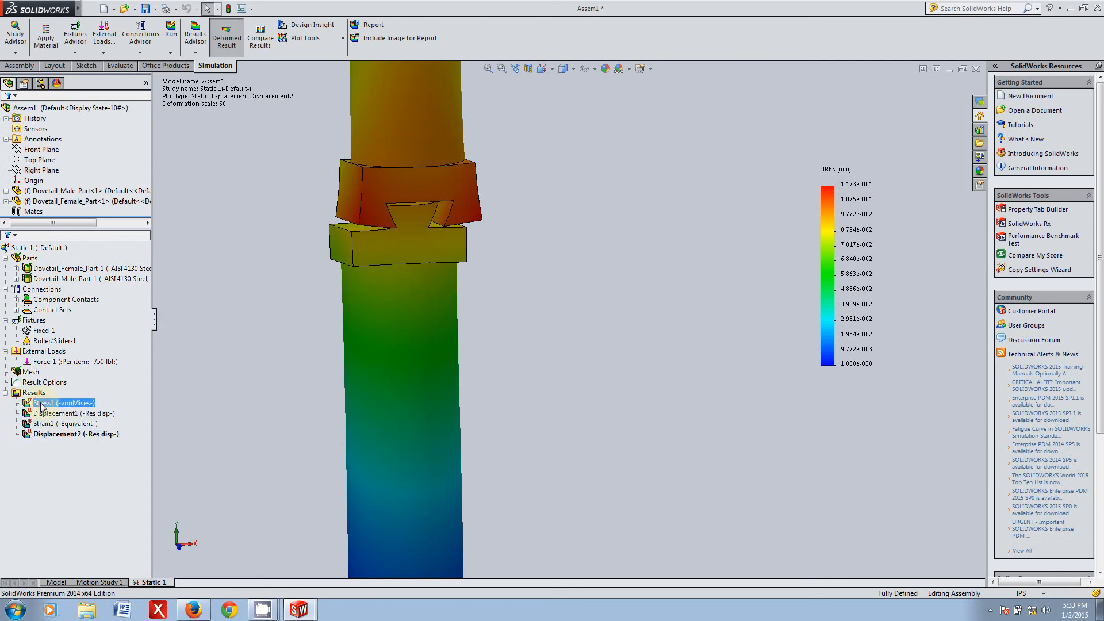
{"action": "double_click", "coordinate": [42, 405]}
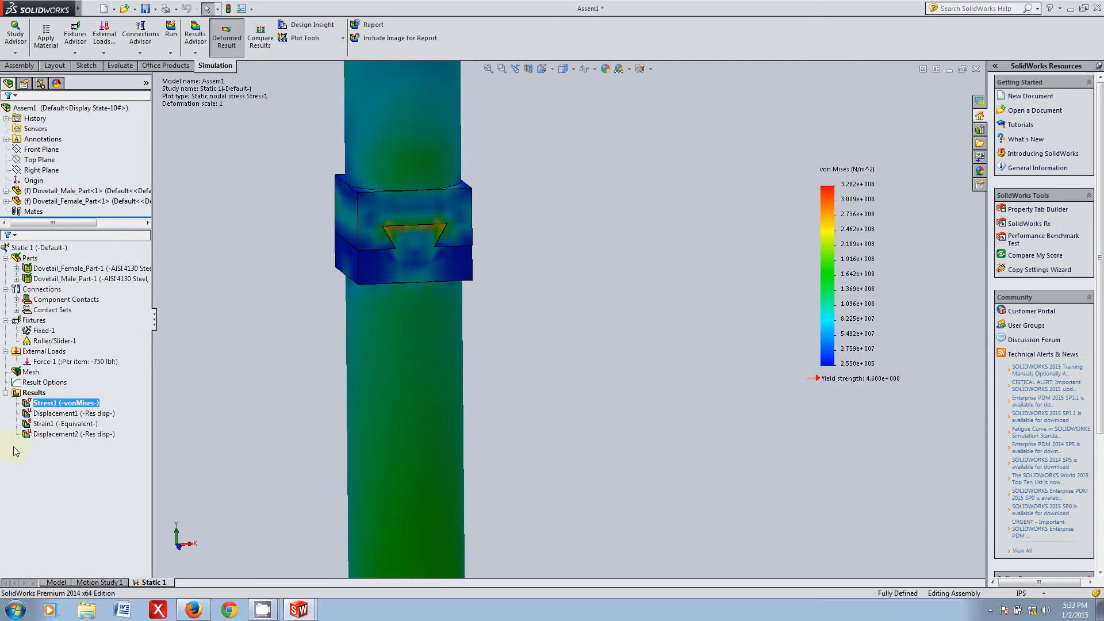
{"action": "right_click", "coordinate": [34, 396]}
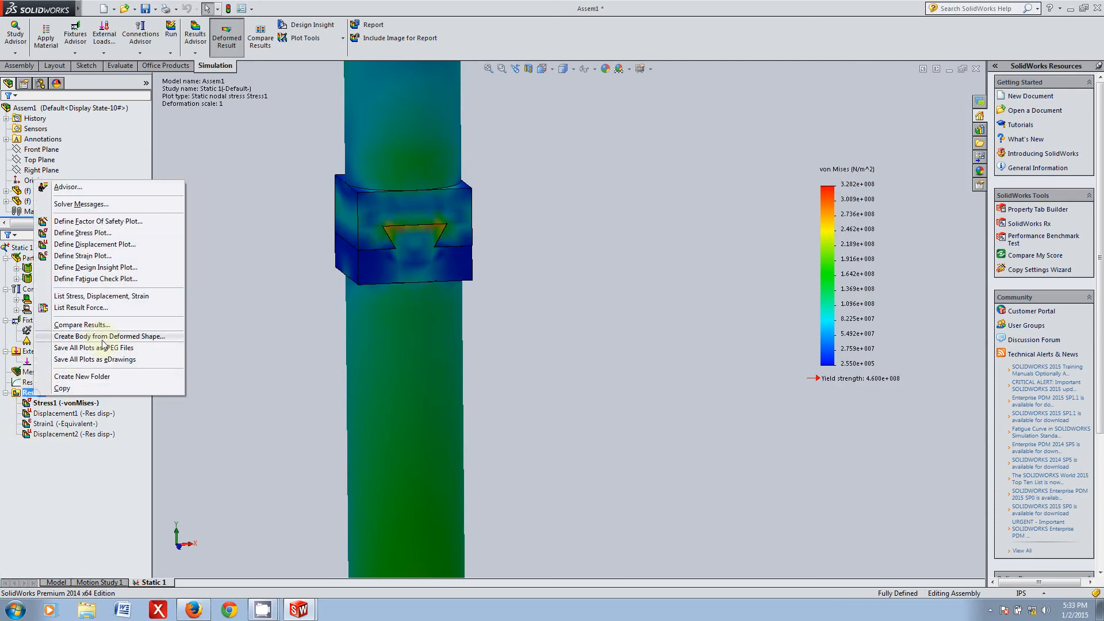
{"action": "left_click", "coordinate": [86, 233]}
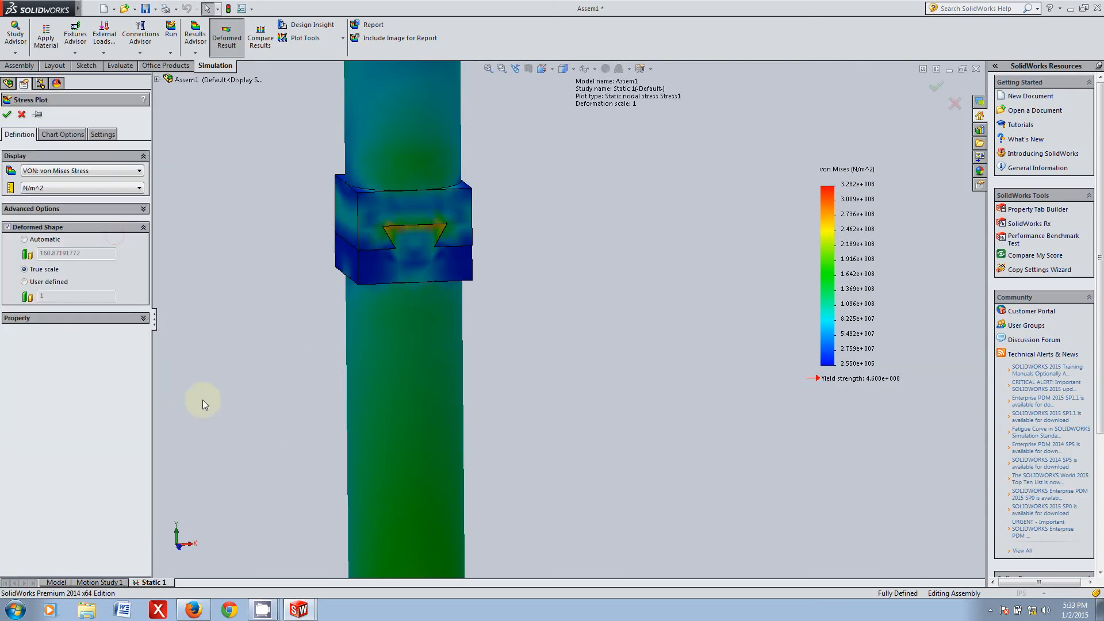
{"action": "left_click", "coordinate": [62, 187]}
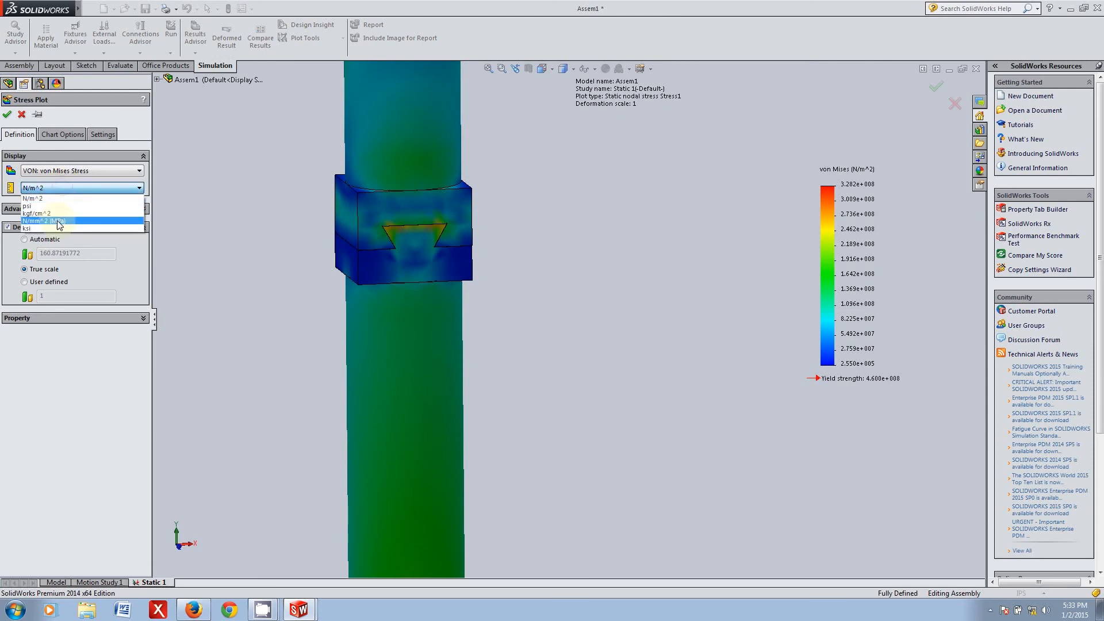
{"action": "left_click", "coordinate": [26, 228]}
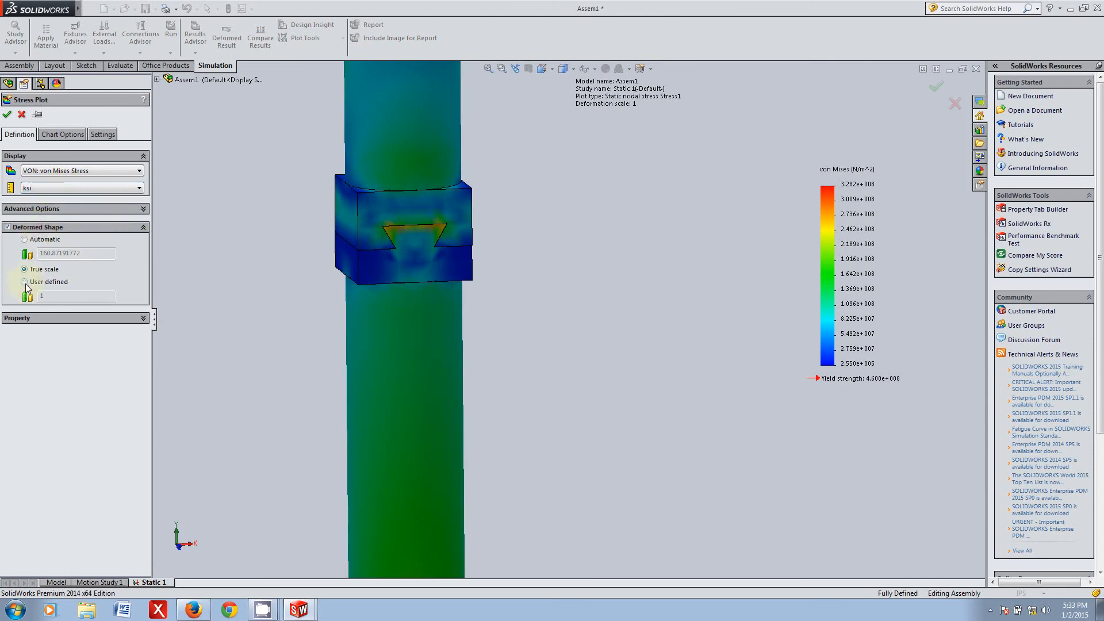
{"action": "left_click", "coordinate": [7, 114]}
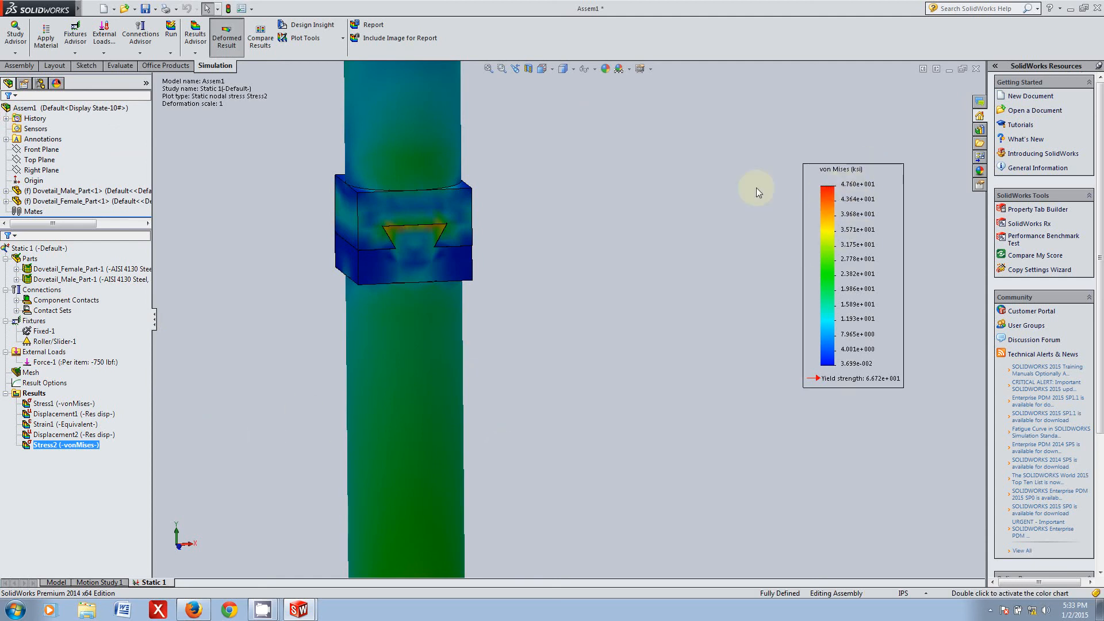
- Examine the ksi stress distribution at the dovetail corners from both sides against the color legend and yield strength
{"action": "middle_click_drag", "start_coordinate": [377, 230], "coordinate": [480, 254]}
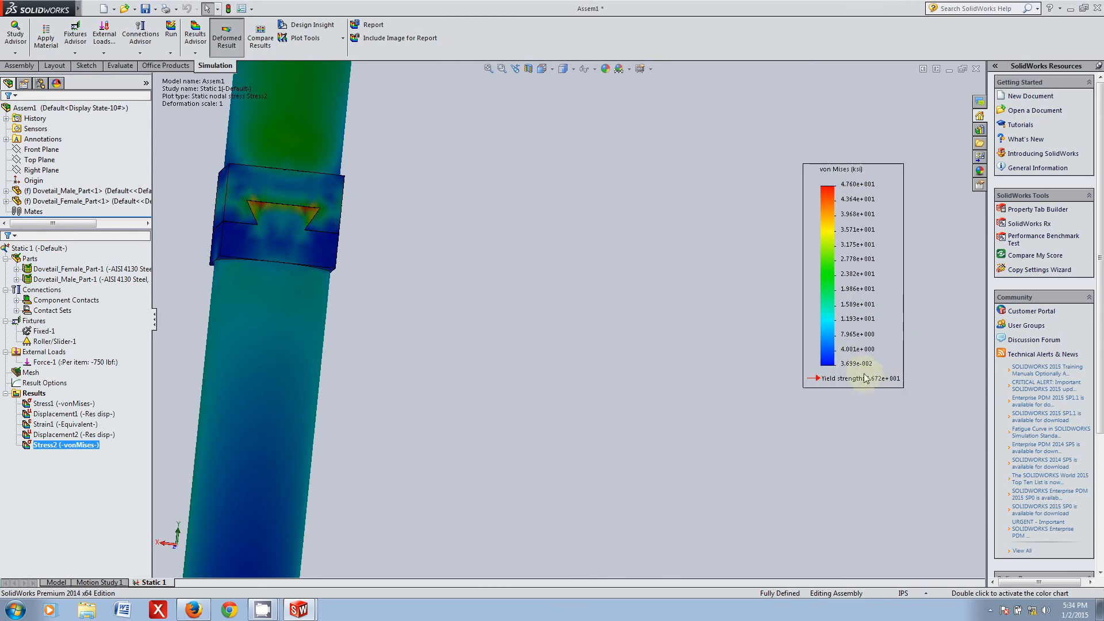
{"action": "middle_click_drag", "start_coordinate": [474, 283], "coordinate": [597, 307]}
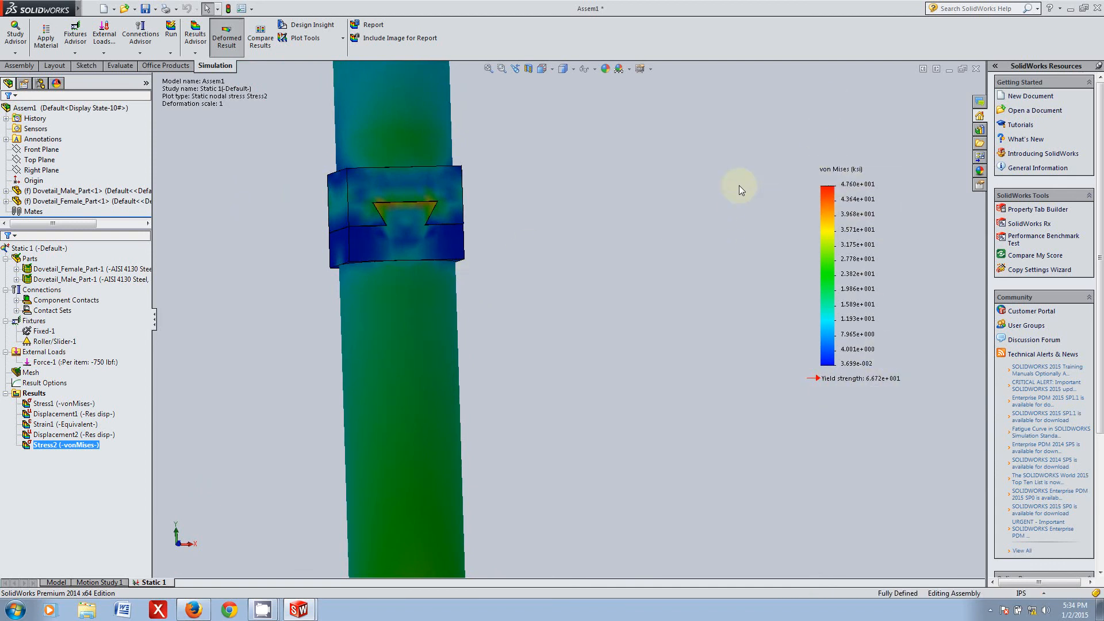
{"action": "middle_click_drag", "start_coordinate": [227, 222], "coordinate": [254, 245]}
{"action": "middle_click_drag", "start_coordinate": [533, 225], "coordinate": [514, 266]}
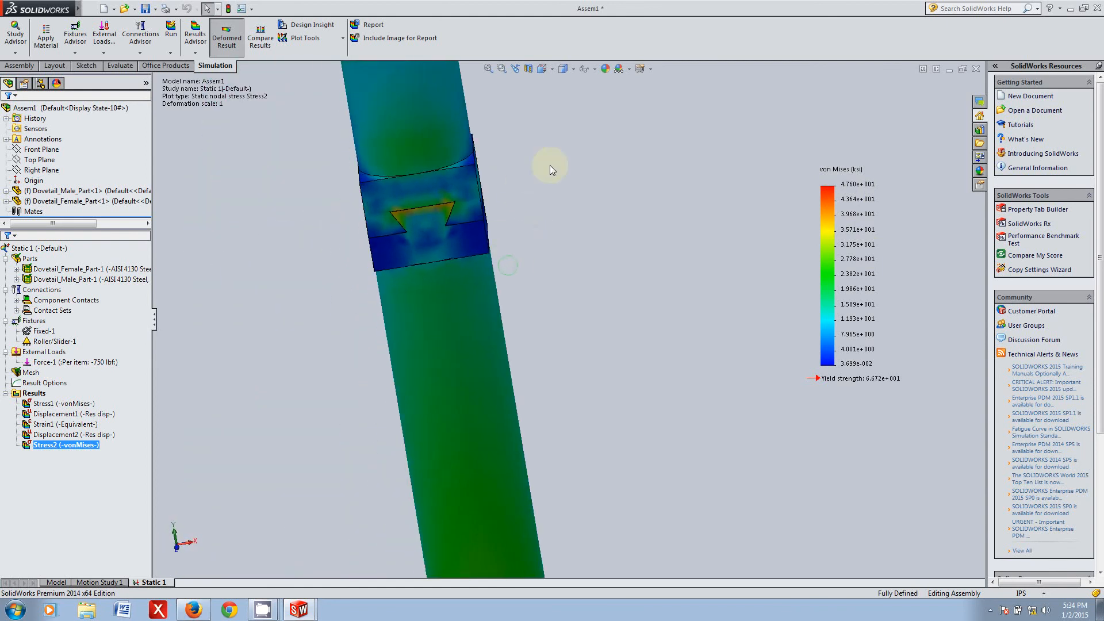
{"action": "middle_click_drag", "start_coordinate": [268, 224], "coordinate": [711, 306]}
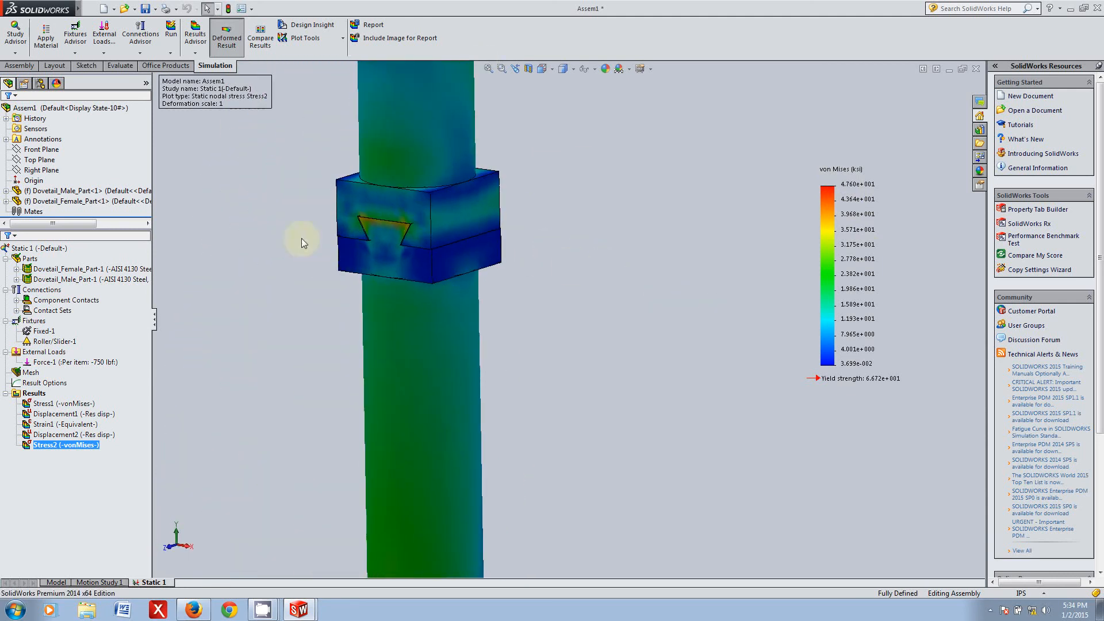
{"action": "middle_click_drag", "start_coordinate": [298, 240], "coordinate": [339, 206]}
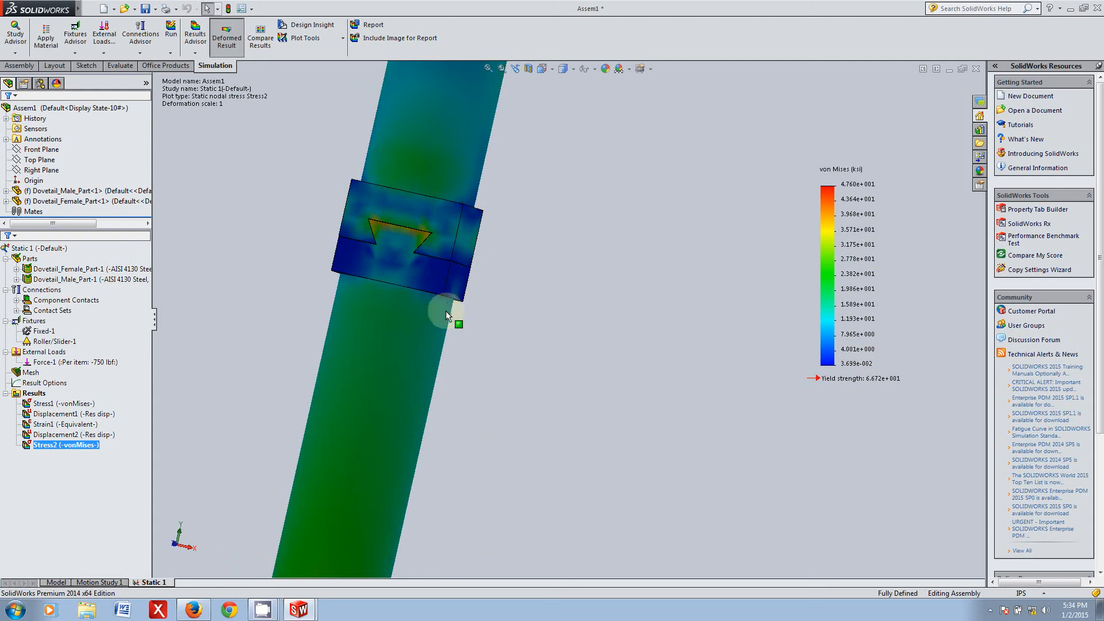
{"action": "middle_click_drag", "start_coordinate": [323, 244], "coordinate": [405, 361]}
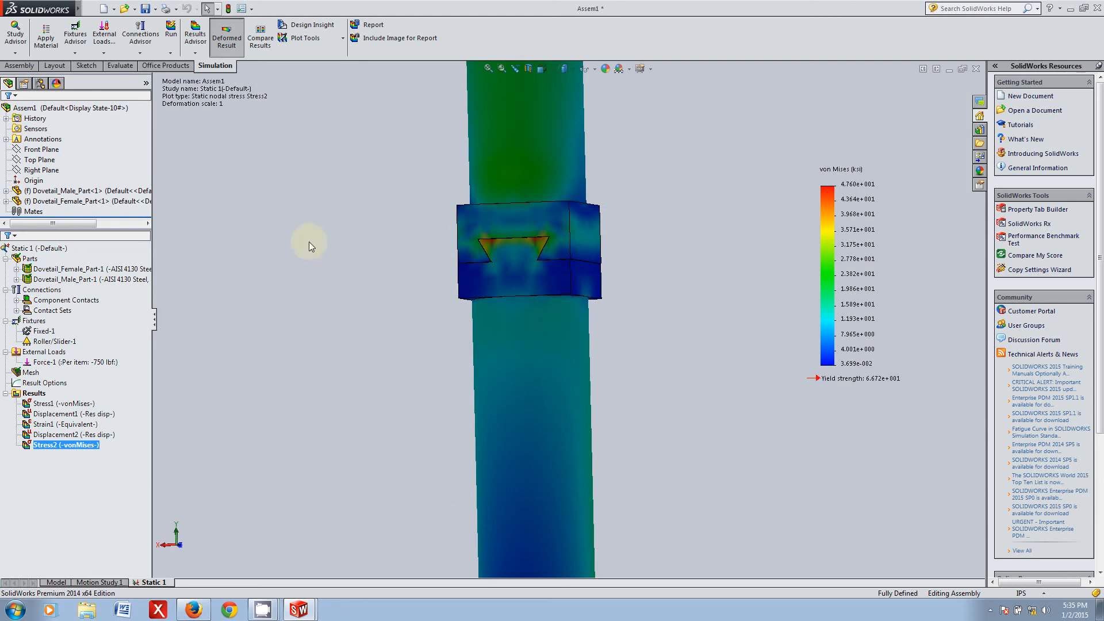
{"action": "mouse_move", "coordinate": [364, 253]}
{"action": "middle_mouse_down"}
{"action": "mouse_move", "coordinate": [493, 247]}
{"action": "mouse_move", "coordinate": [376, 247]}
{"action": "middle_mouse_up"}
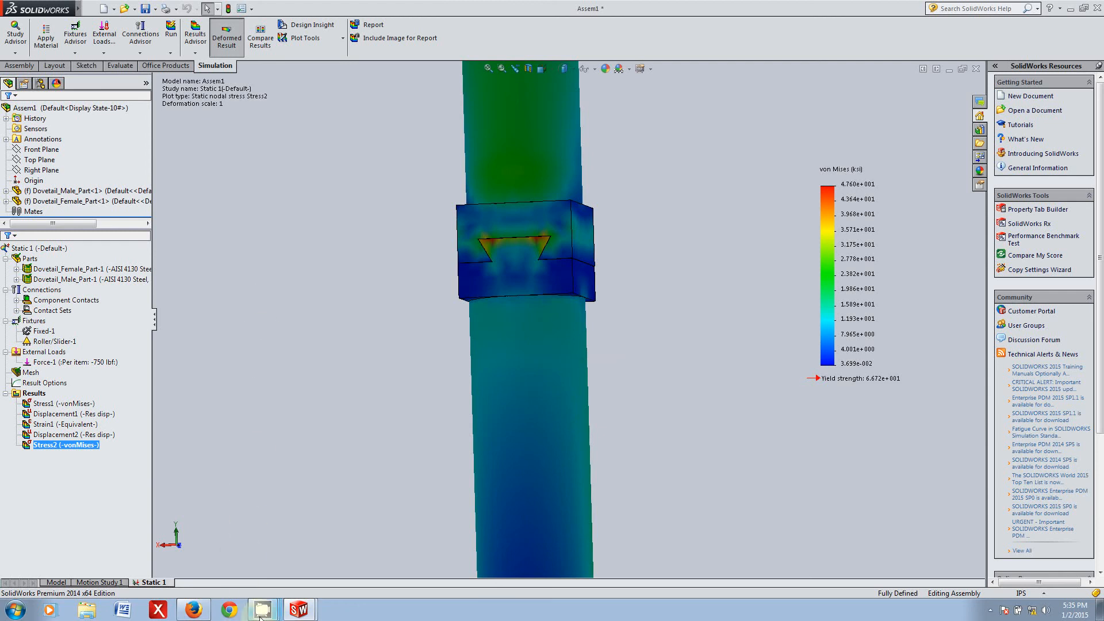
{"action": "mouse_move", "coordinate": [263, 609]}
{"action": "left_click", "coordinate": [258, 548]}
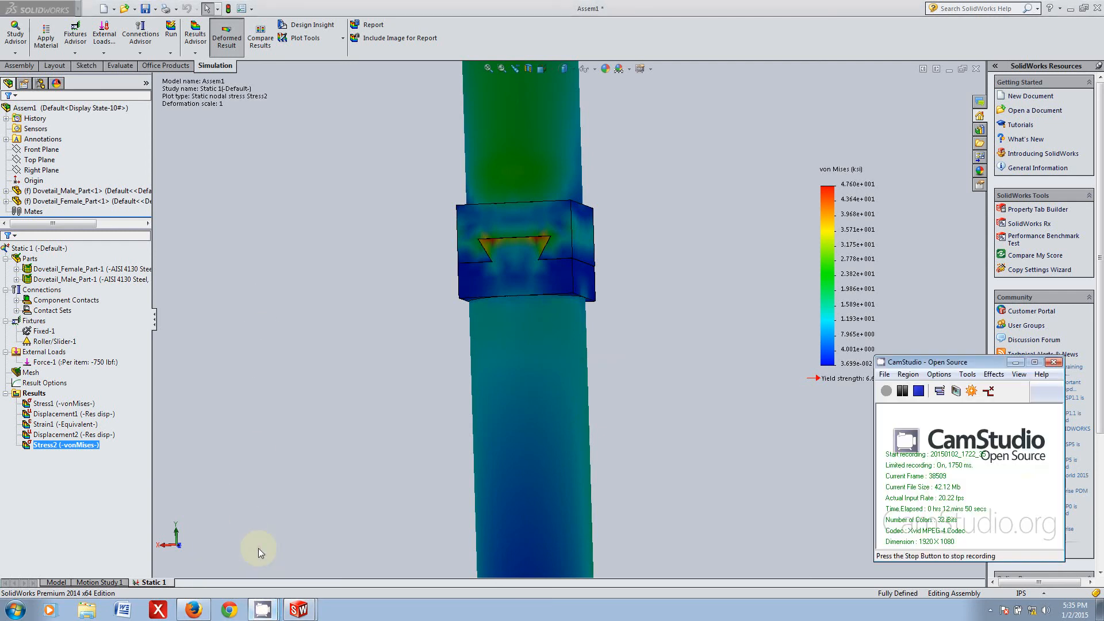